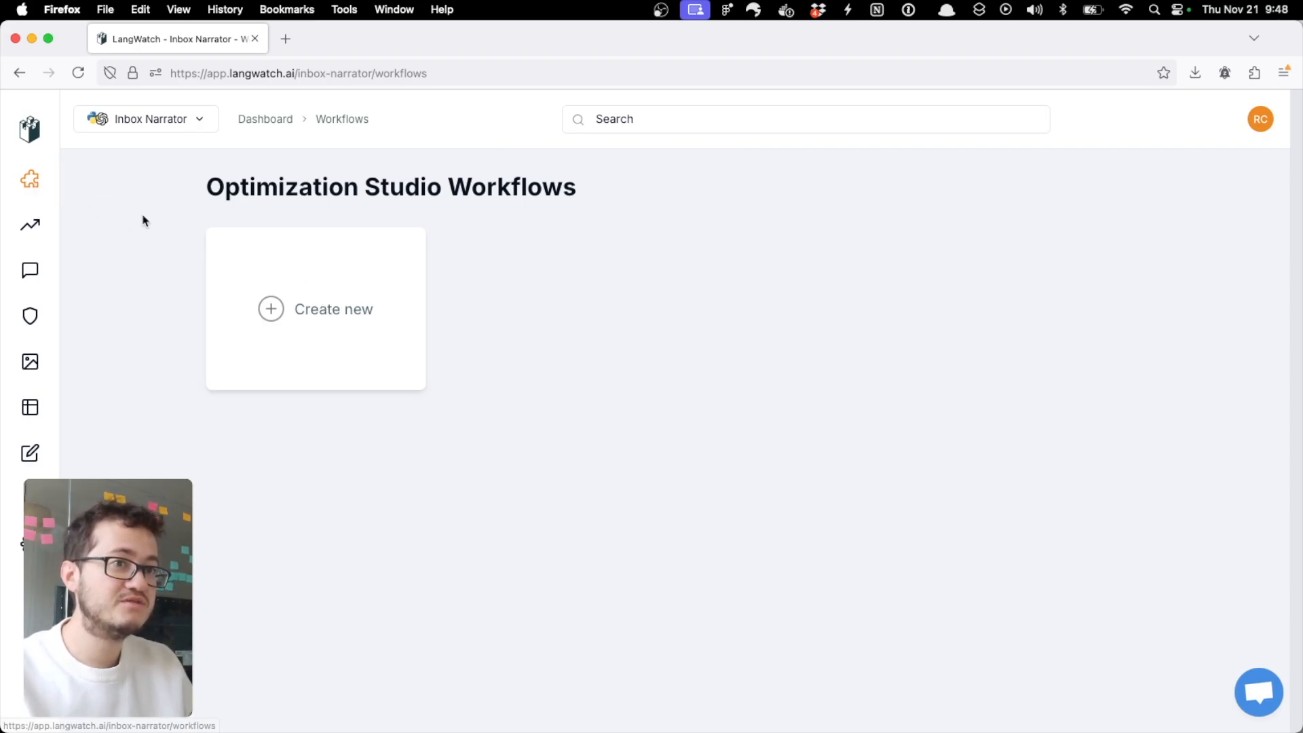
# Step: Create a new workflow from the blank template and name it ClassifyTransactions
pyautogui.click(285, 337)
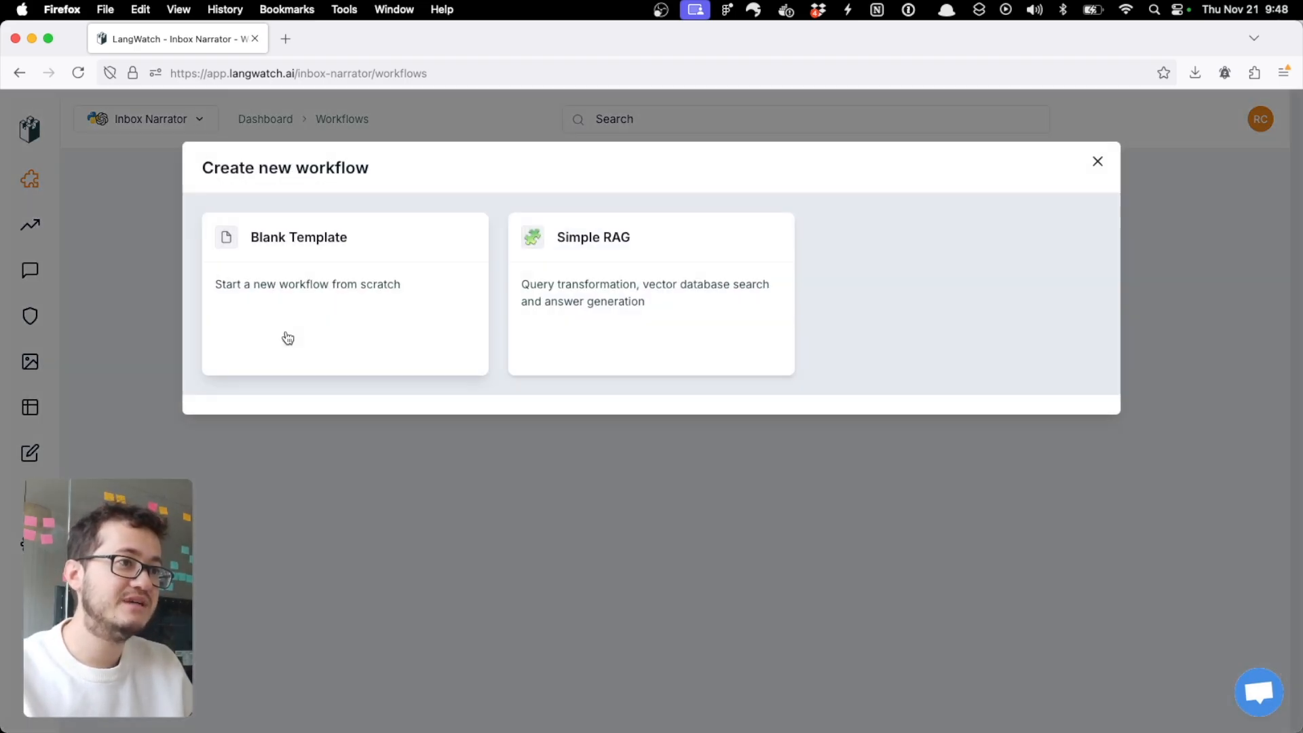
pyautogui.click(399, 306)
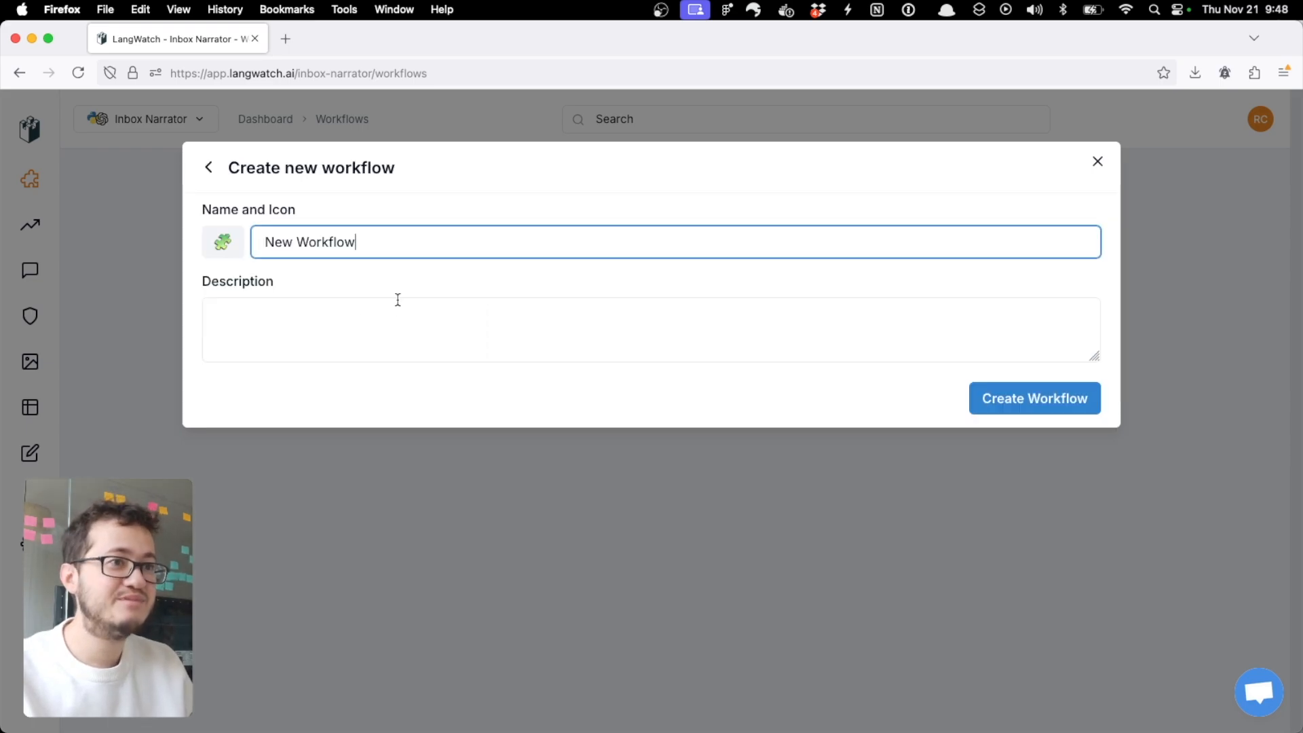
pyautogui.tripleClick(464, 244)
pyautogui.write('Cl')
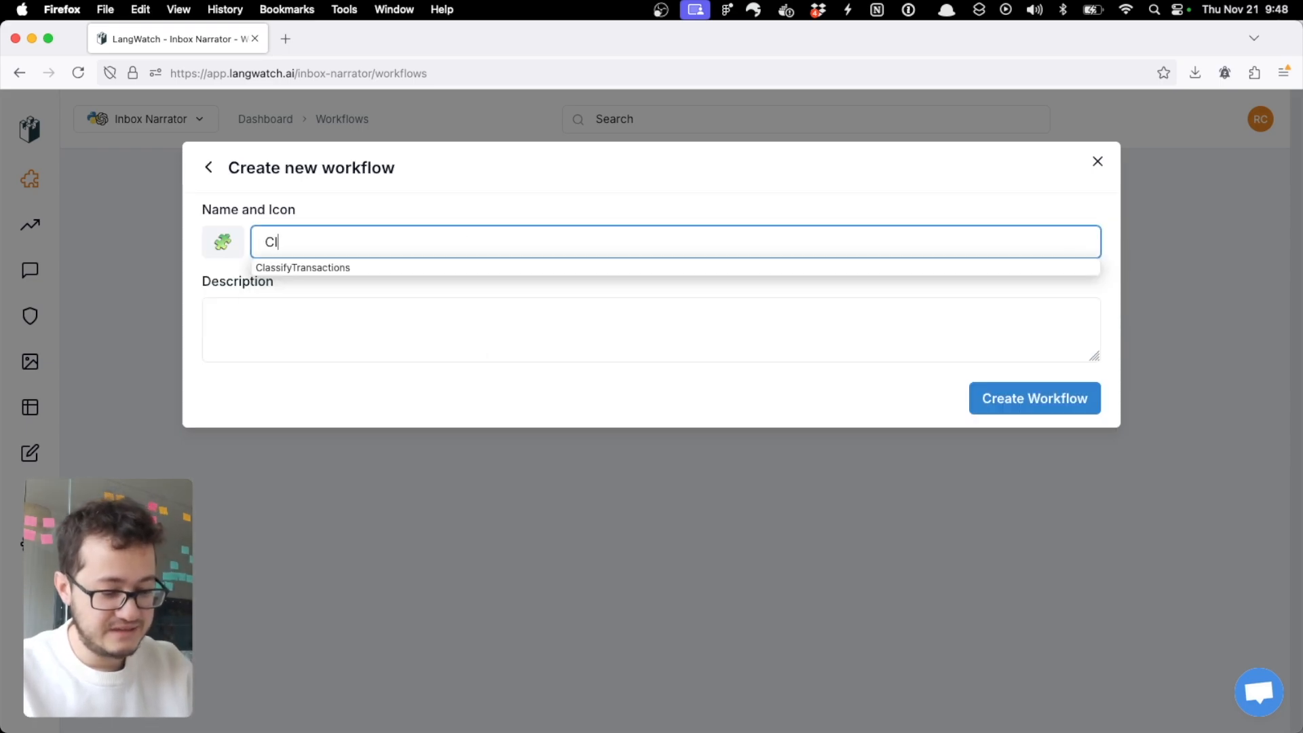
pyautogui.write('a')
pyautogui.click(464, 266)
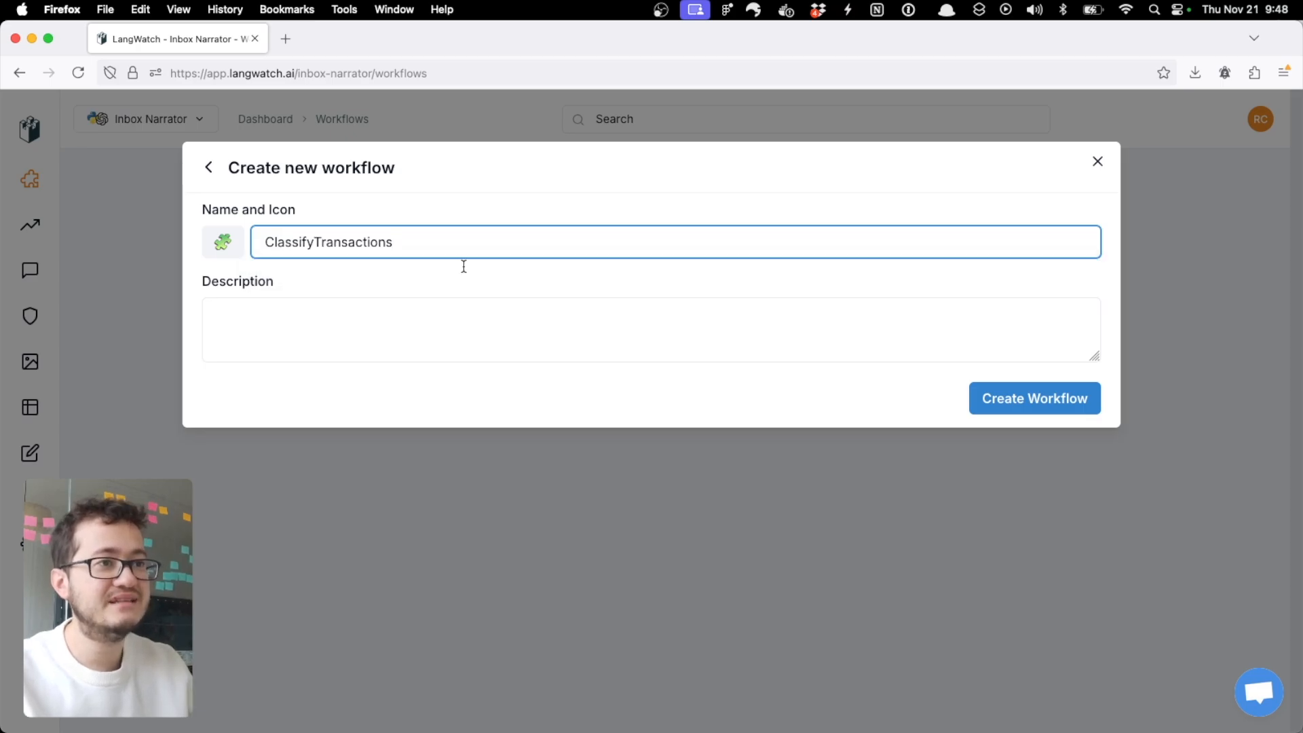
pyautogui.click(980, 407)
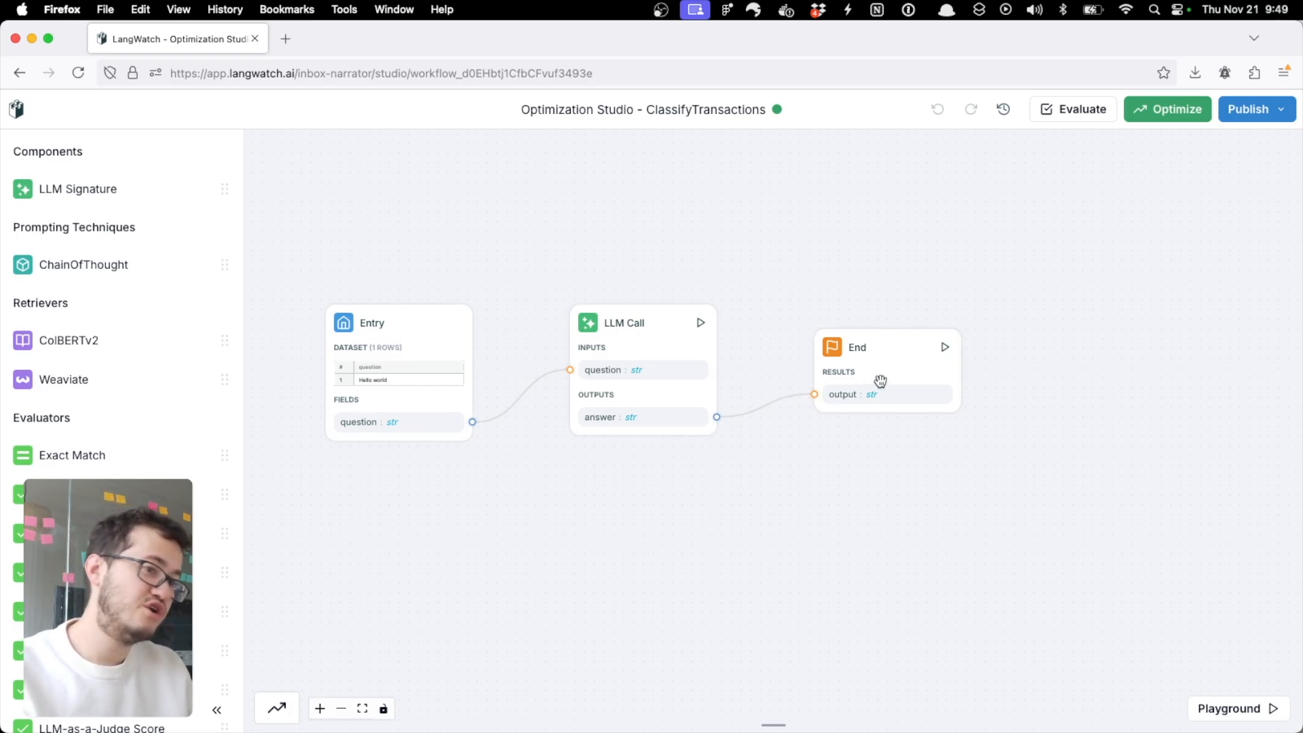
# Step: Run the LLM Call node with manual input, using "hello how are you?" as the question
pyautogui.click(644, 341)
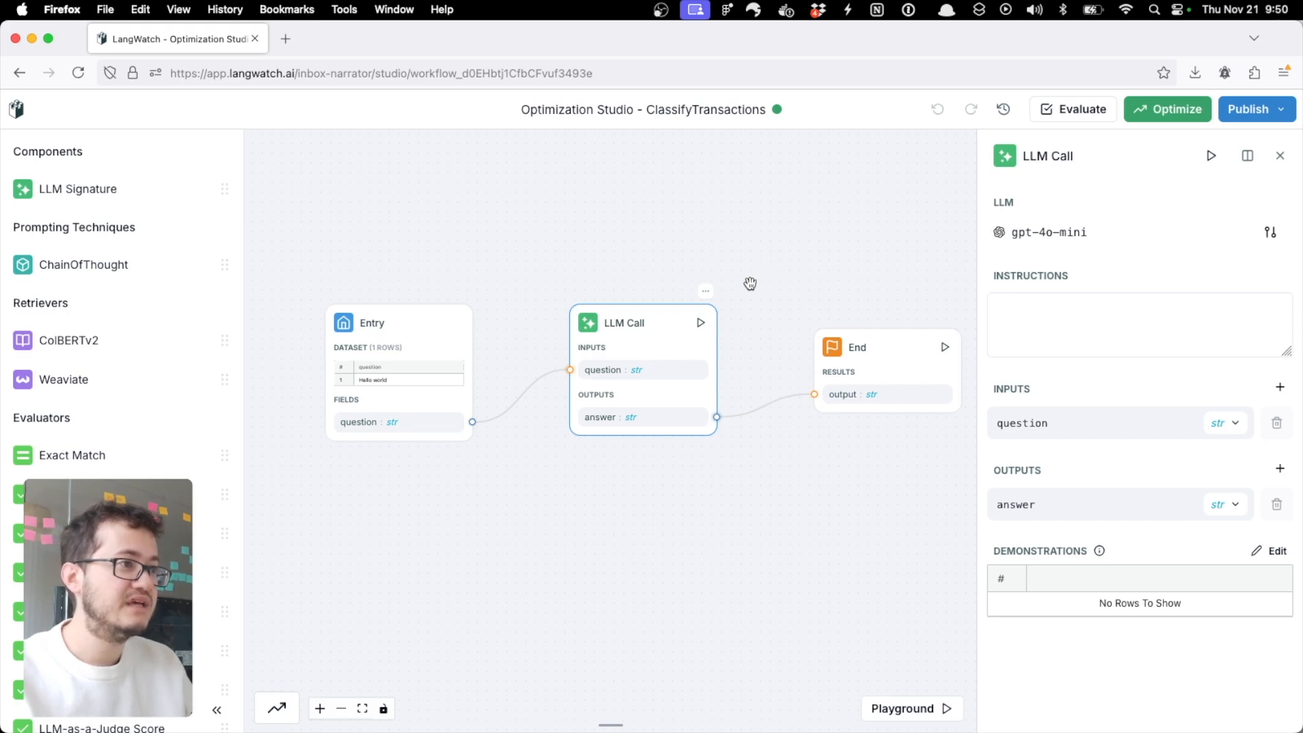
pyautogui.moveTo(701, 326)
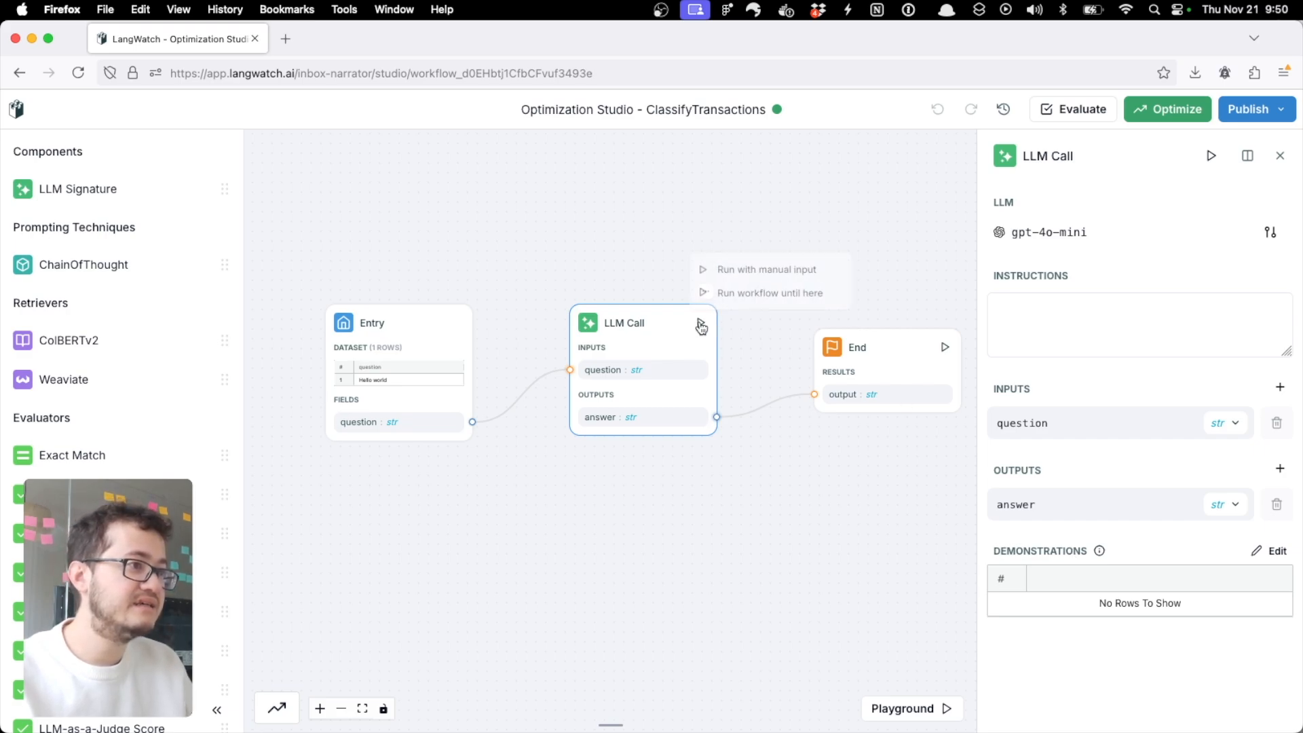
pyautogui.click(720, 265)
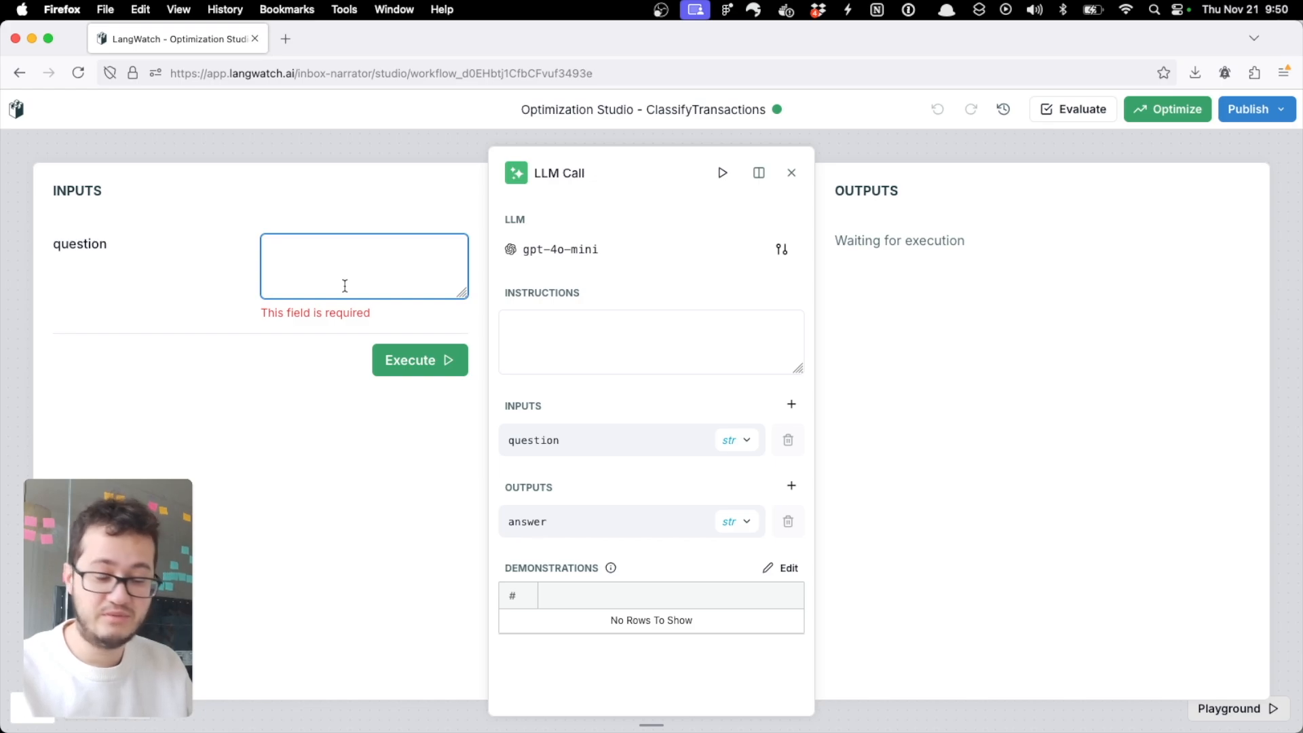
pyautogui.write('hello h')
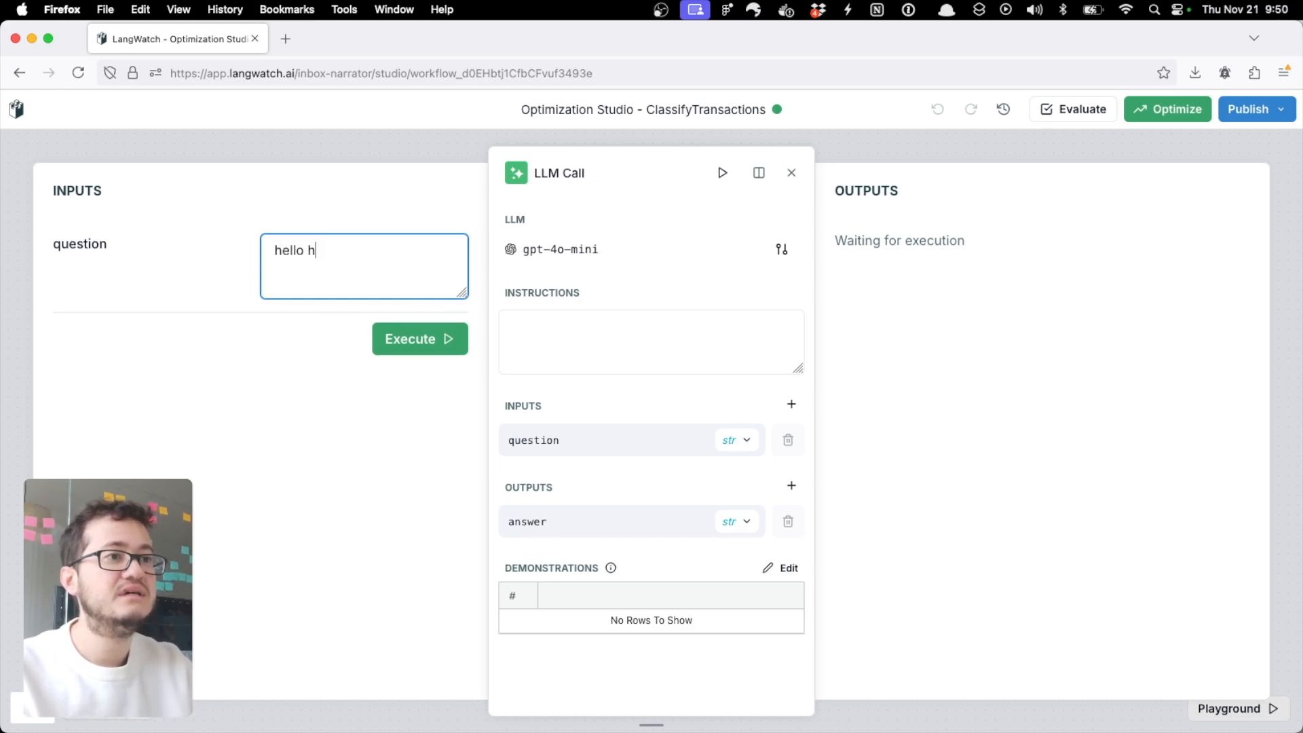
pyautogui.write('ow are you?')
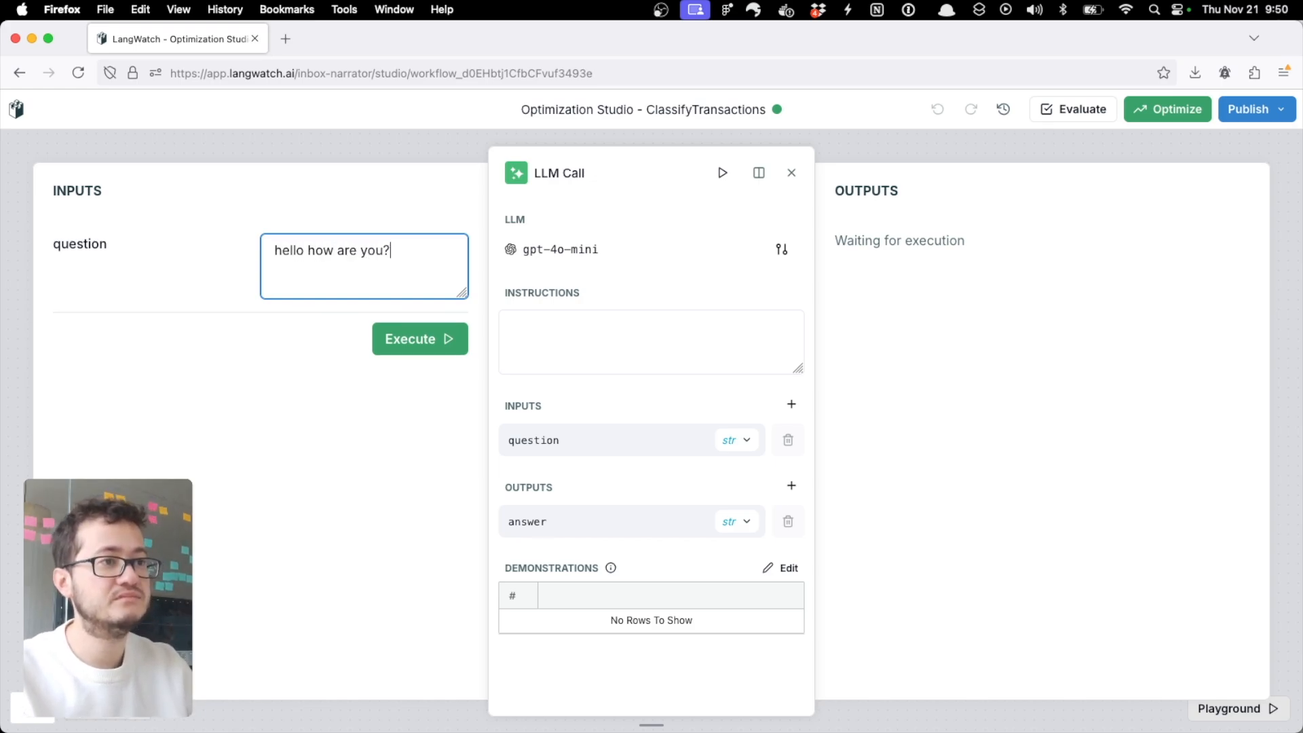
pyautogui.click(419, 349)
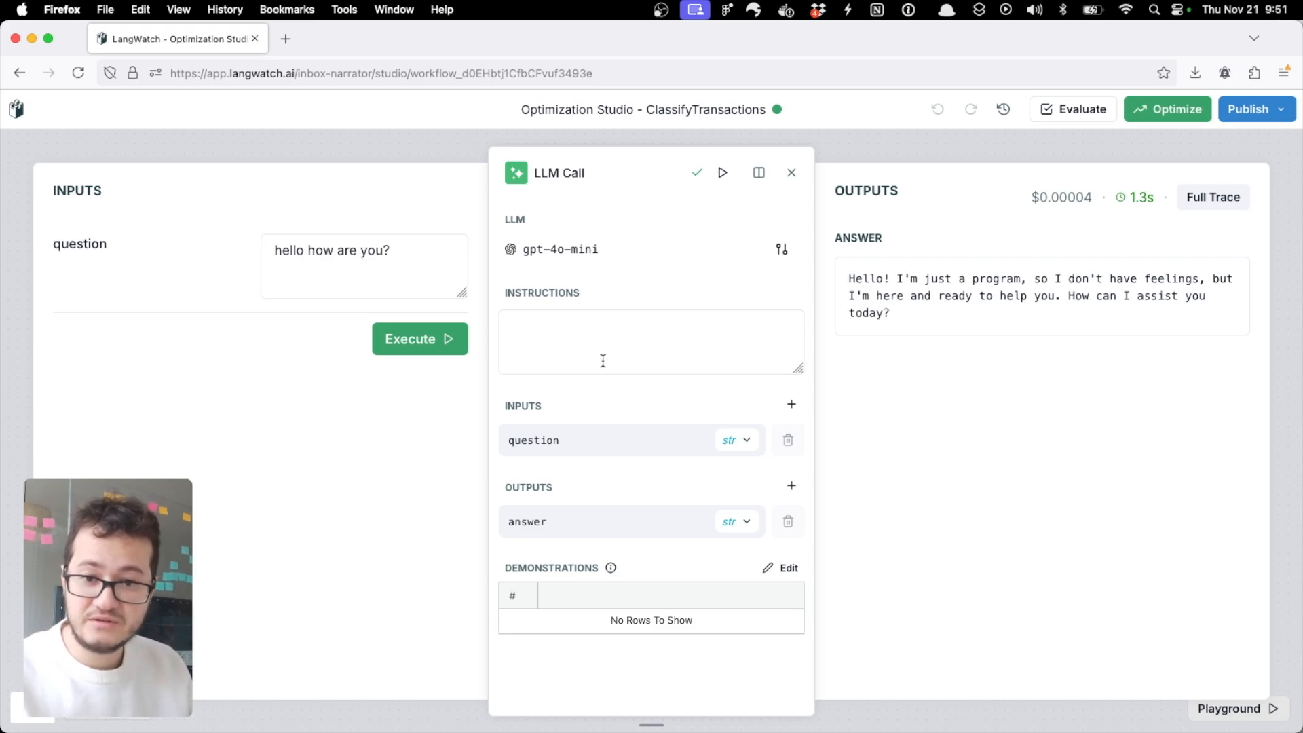
# Step: Rename the LLM Call node's input field to purchase and its output field to category
pyautogui.click(586, 439)
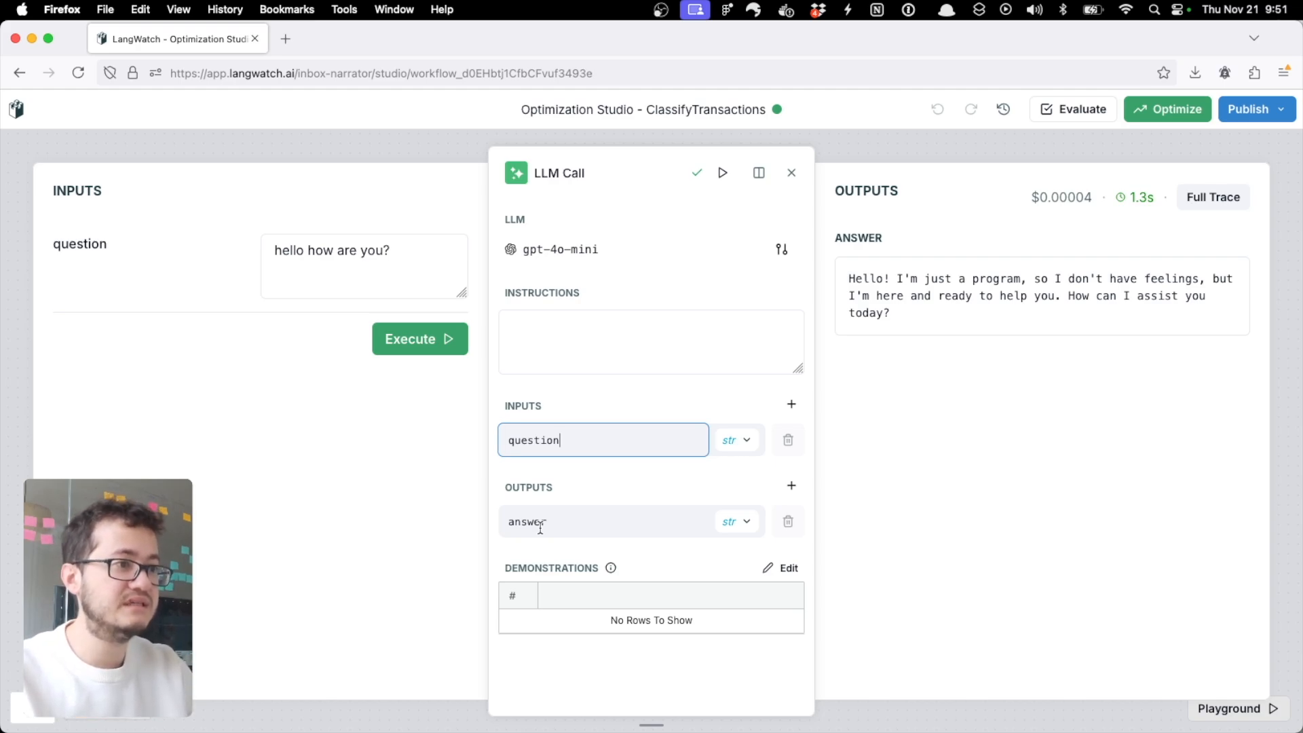
pyautogui.press('super+a')
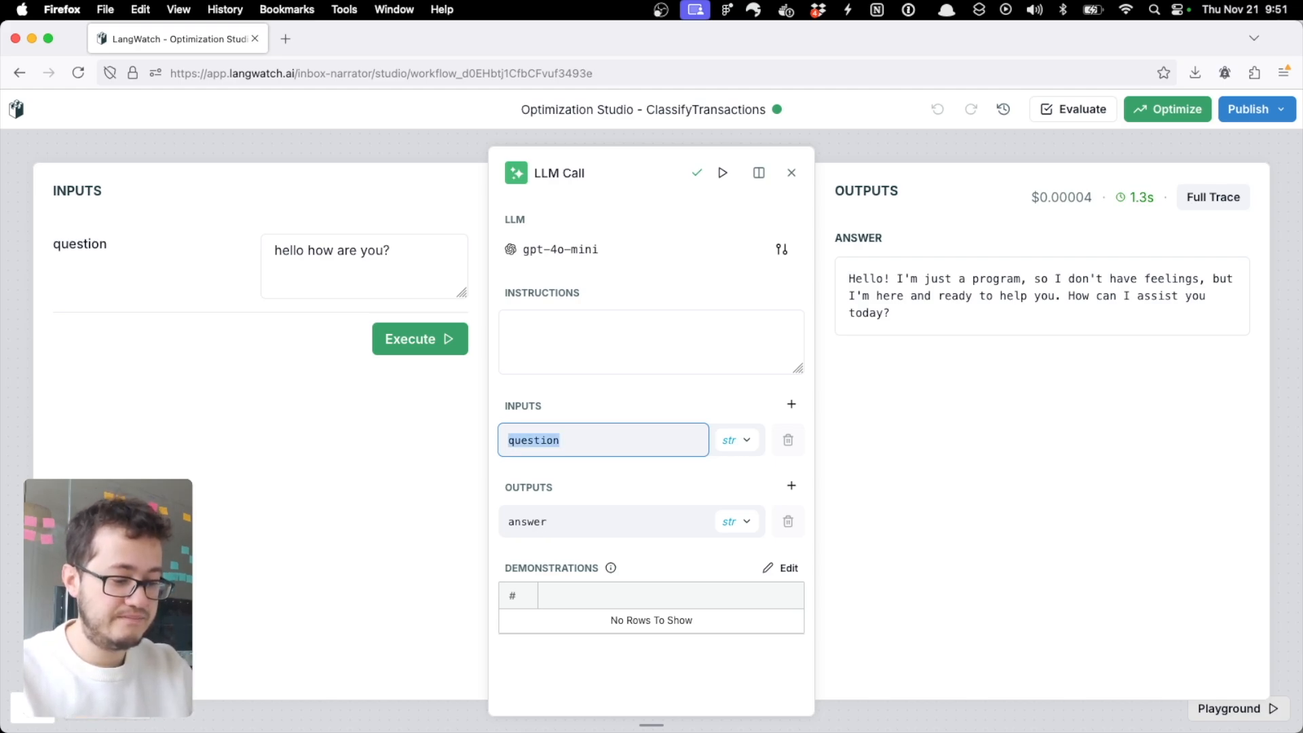
pyautogui.write('purchase')
pyautogui.click(596, 526)
pyautogui.press('super+a')
pyautogui.write('category')
pyautogui.click(626, 501)
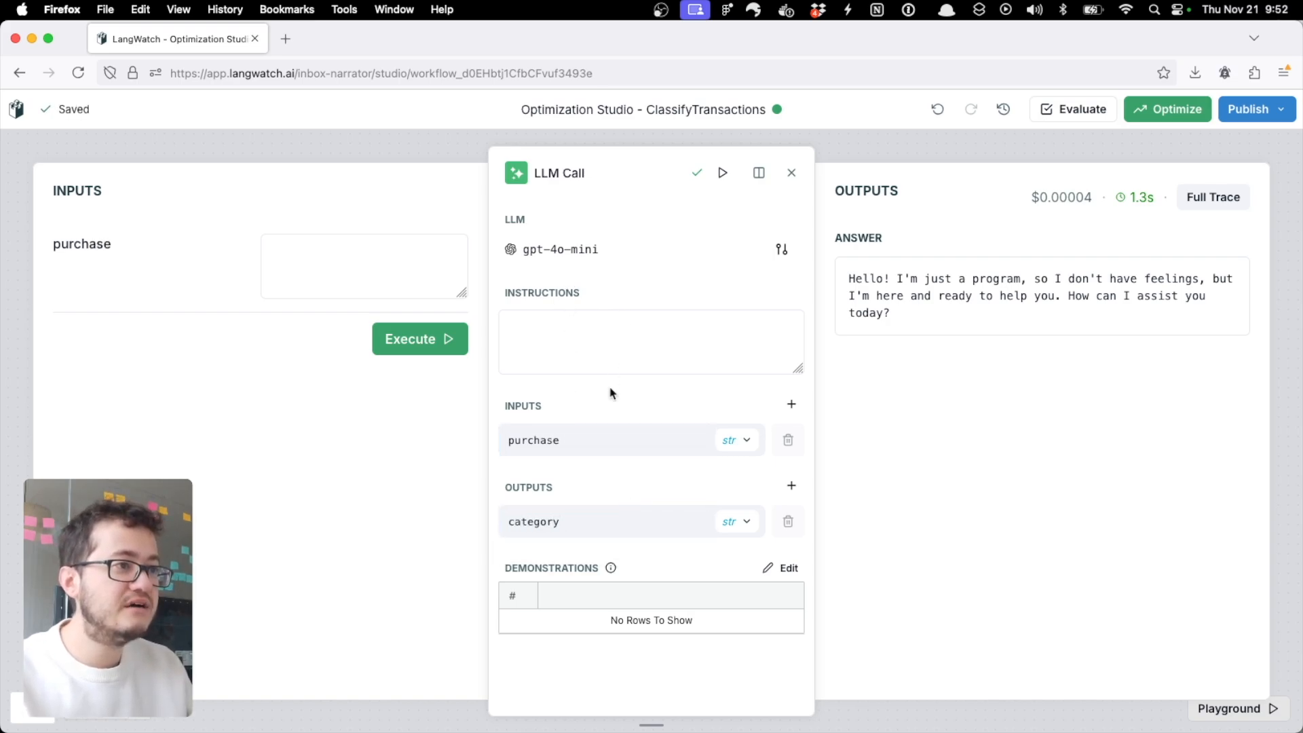
# Step: Execute the LLM Call node with "Amazon" as the purchase, check the category output, and return to the workflow canvas
pyautogui.click(362, 251)
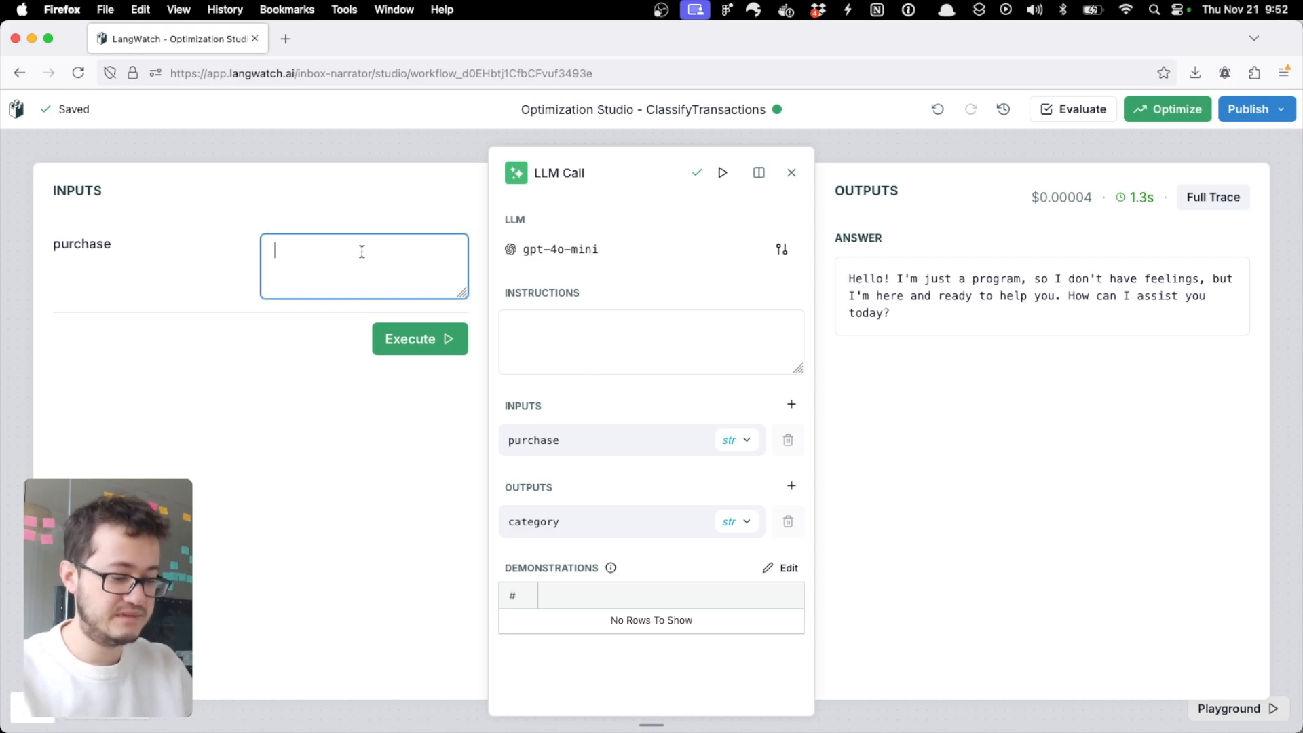
pyautogui.write('Amazon')
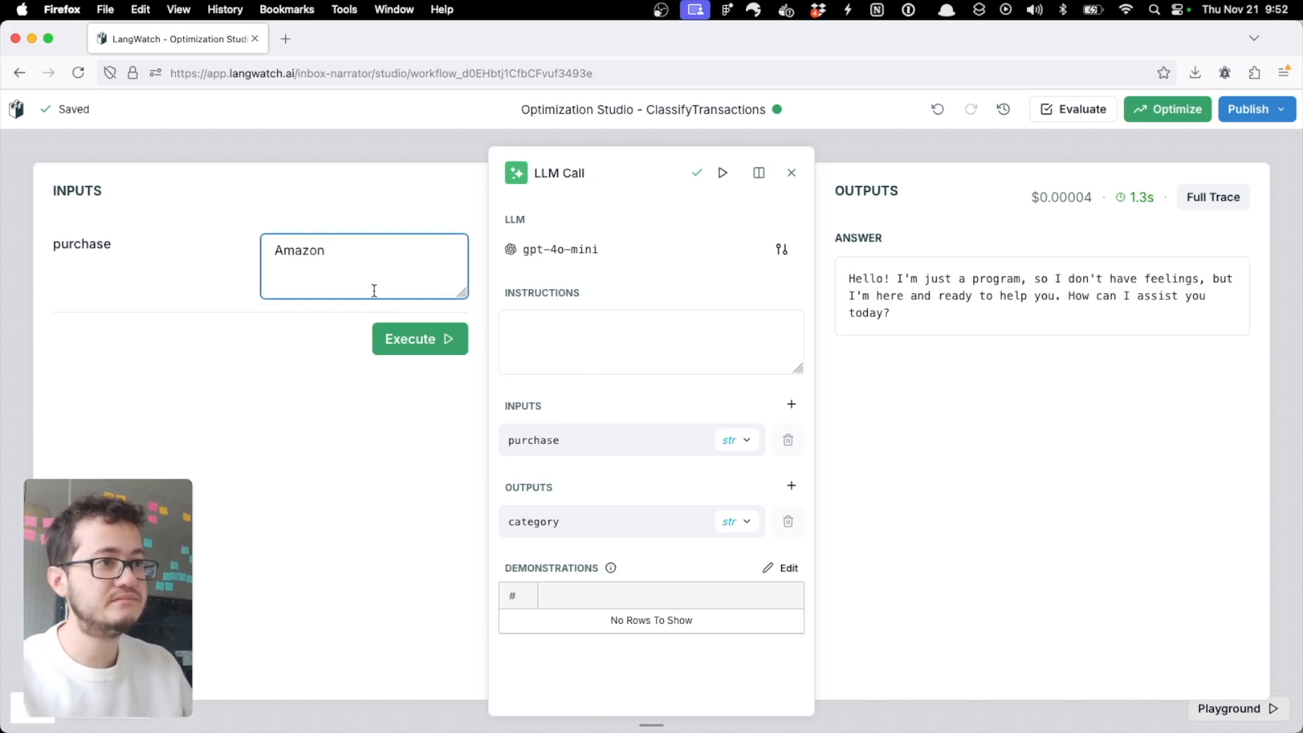
pyautogui.click(418, 350)
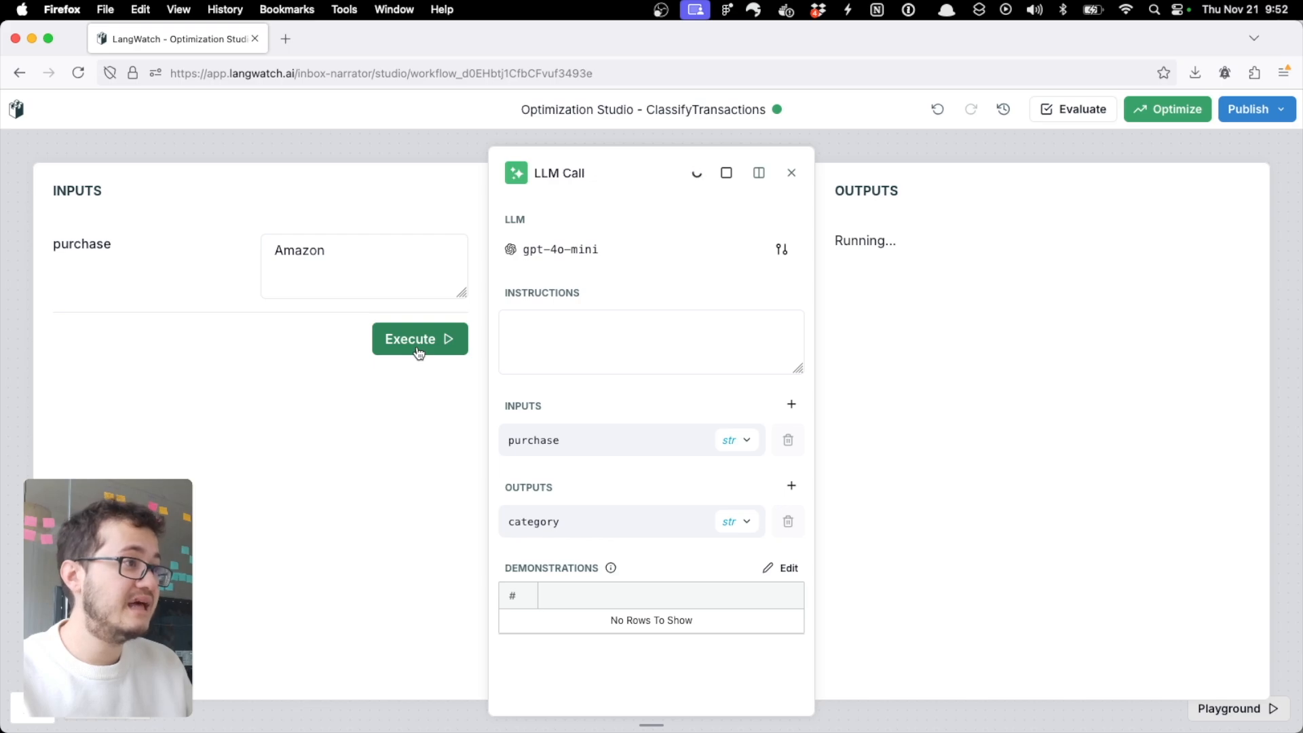
pyautogui.moveTo(849, 277); pyautogui.dragTo(941, 345)
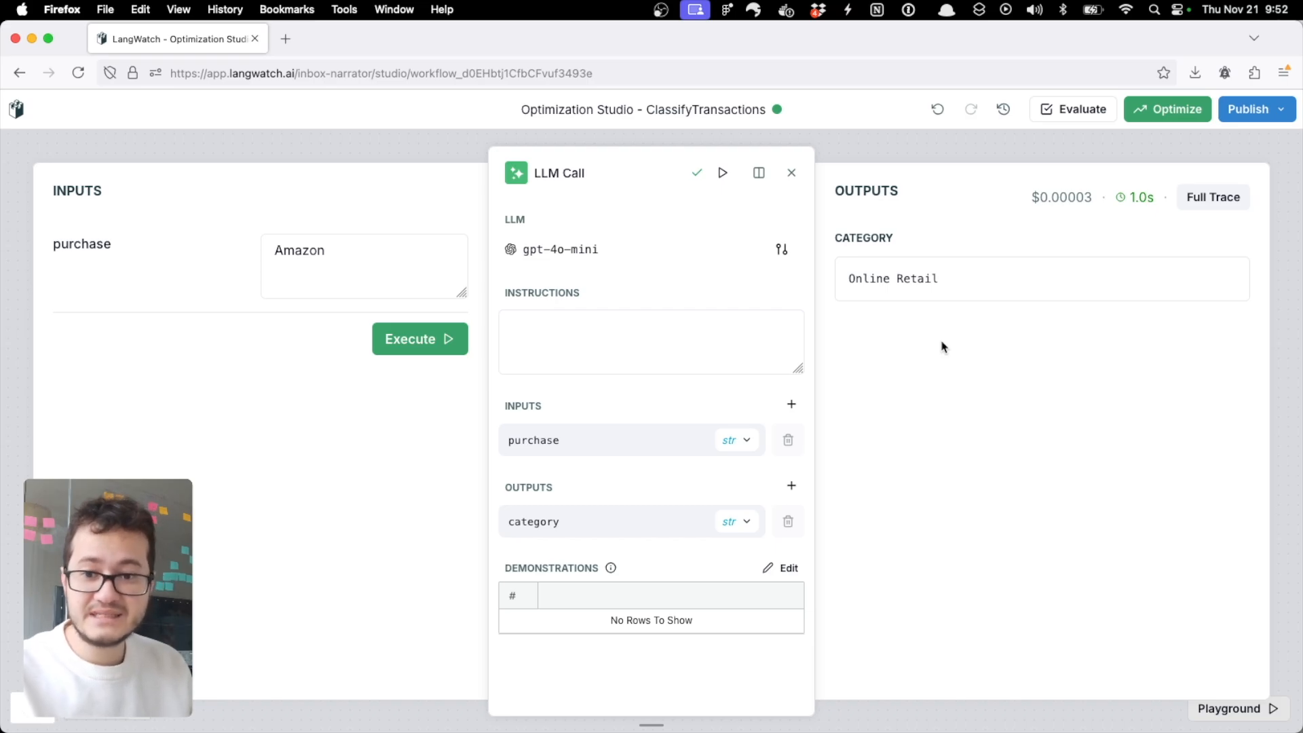
pyautogui.click(790, 175)
# Step: Replace the Entry node's draft dataset with the existing personal_transactions dataset, discarding the draft
pyautogui.moveTo(401, 375)
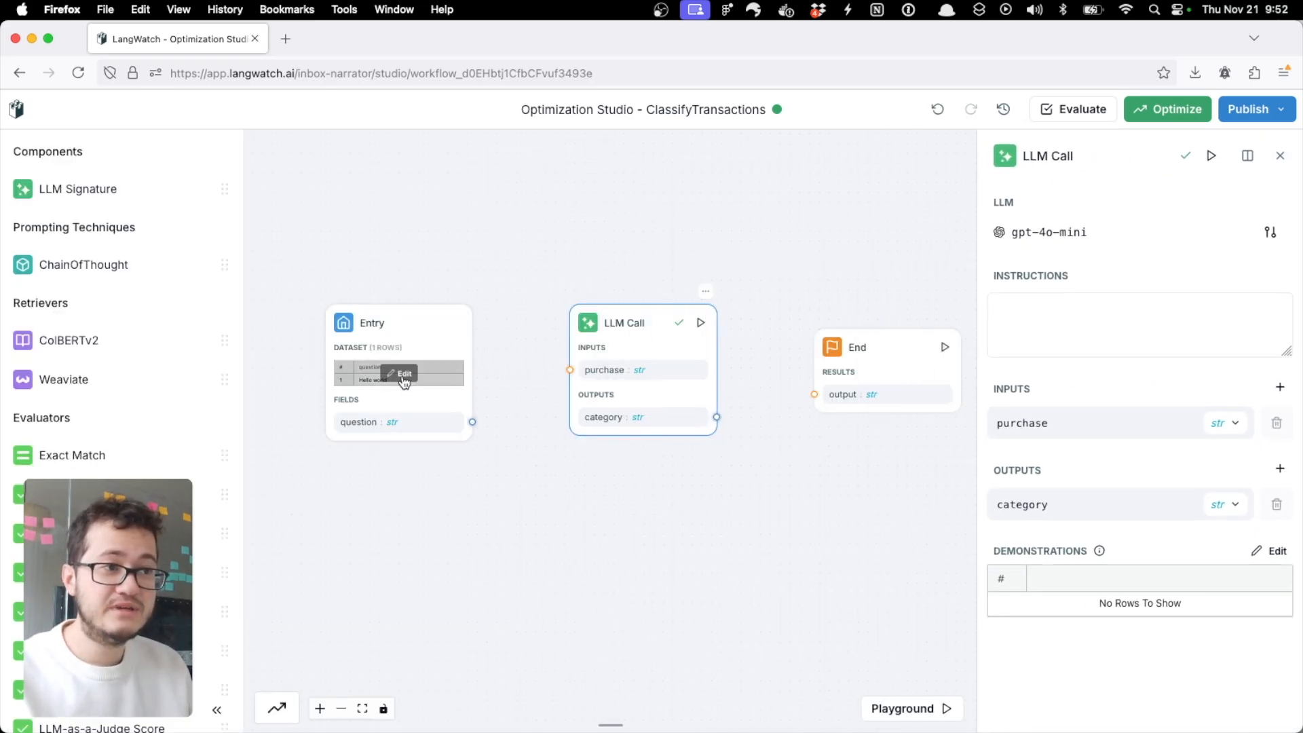
pyautogui.click(405, 375)
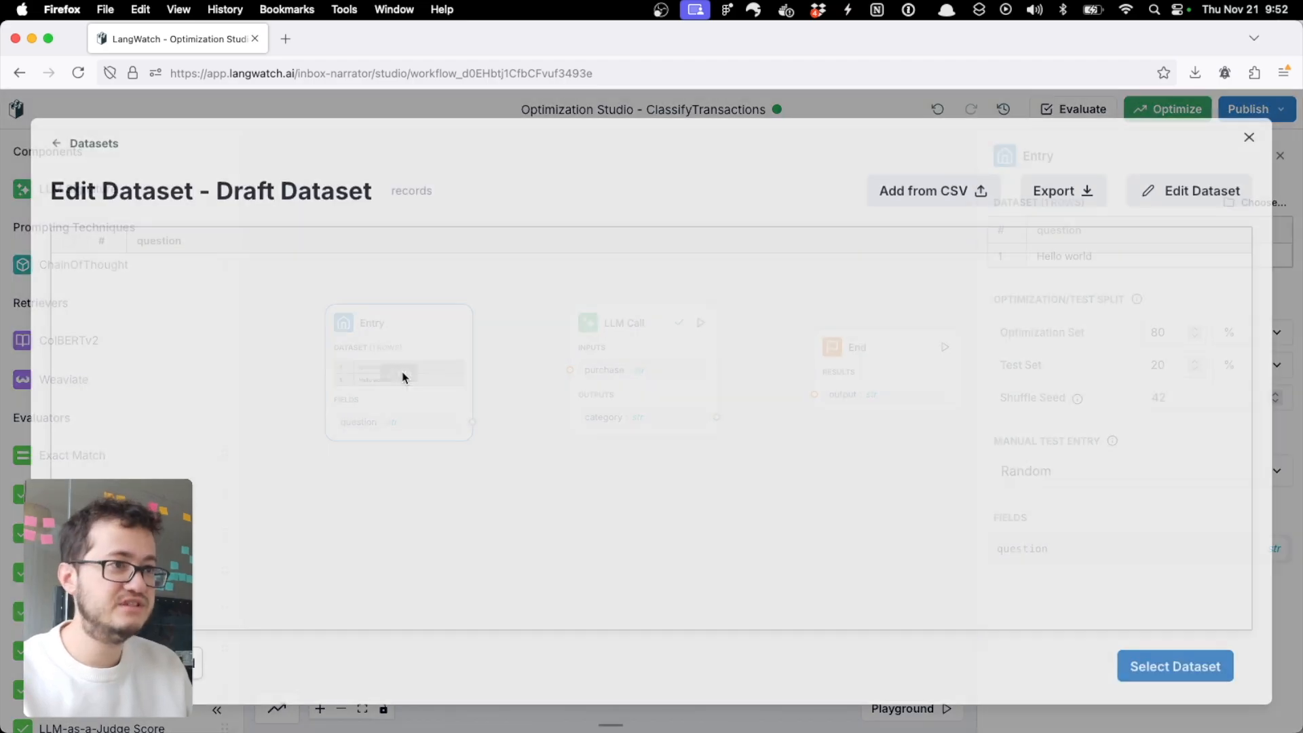
pyautogui.click(90, 142)
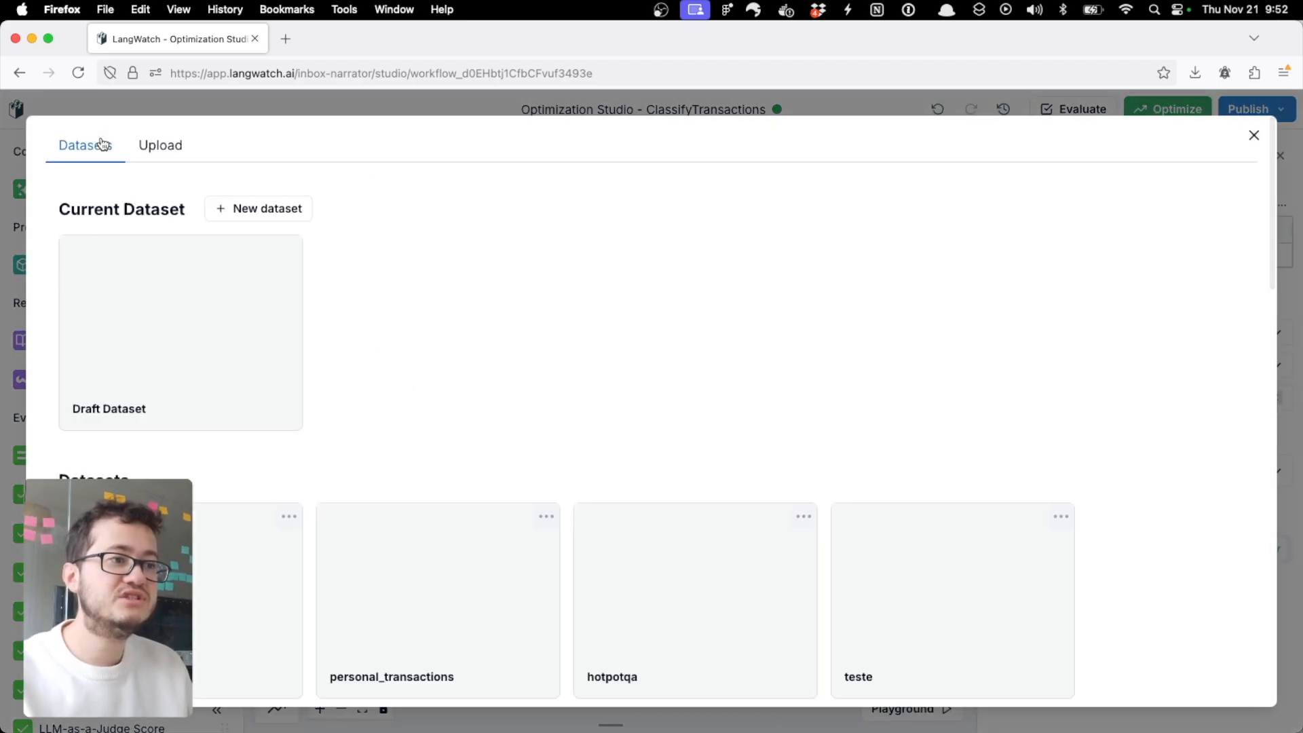
pyautogui.click(486, 606)
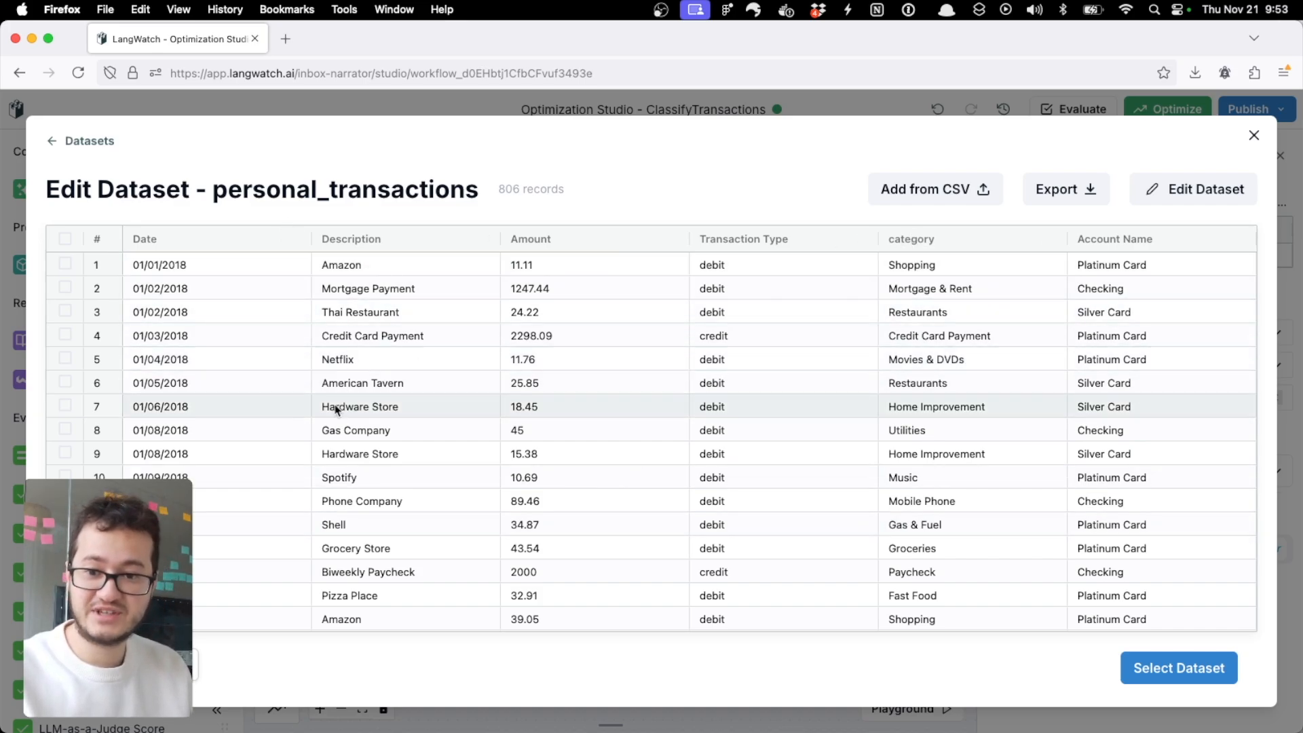
pyautogui.click(1173, 671)
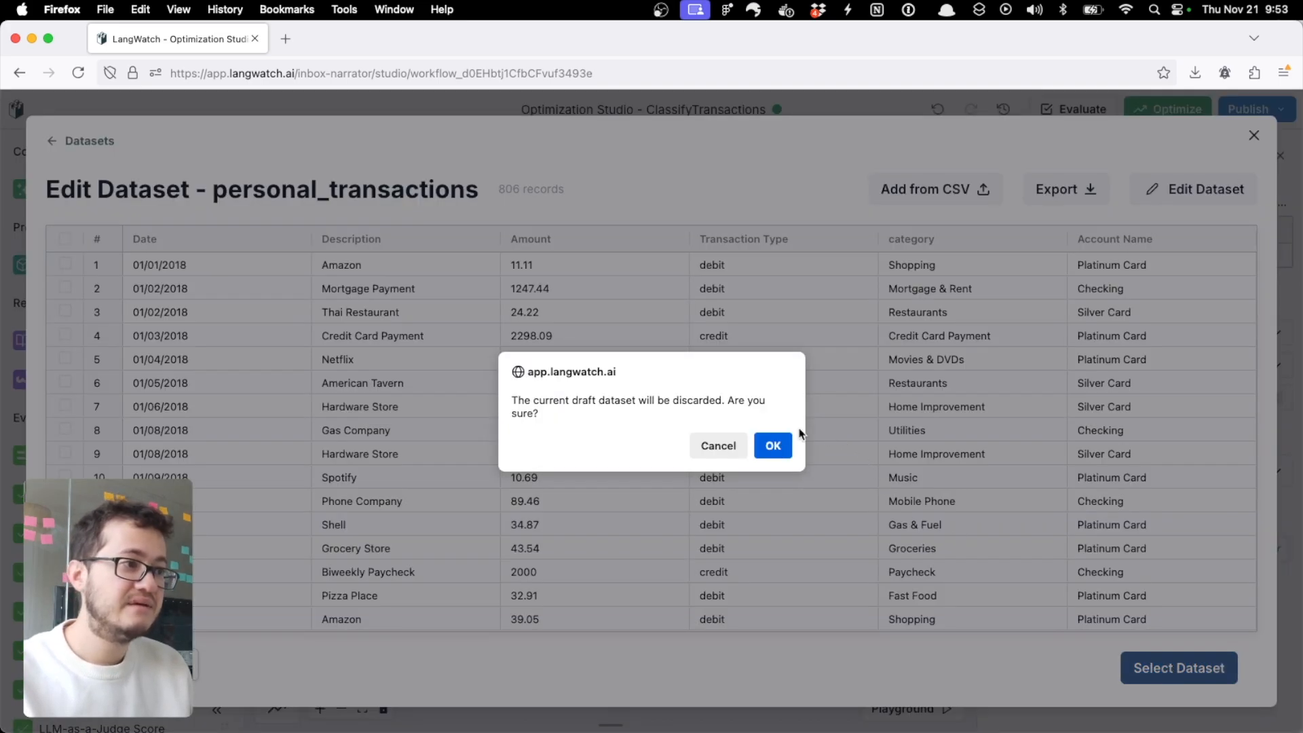
pyautogui.click(773, 445)
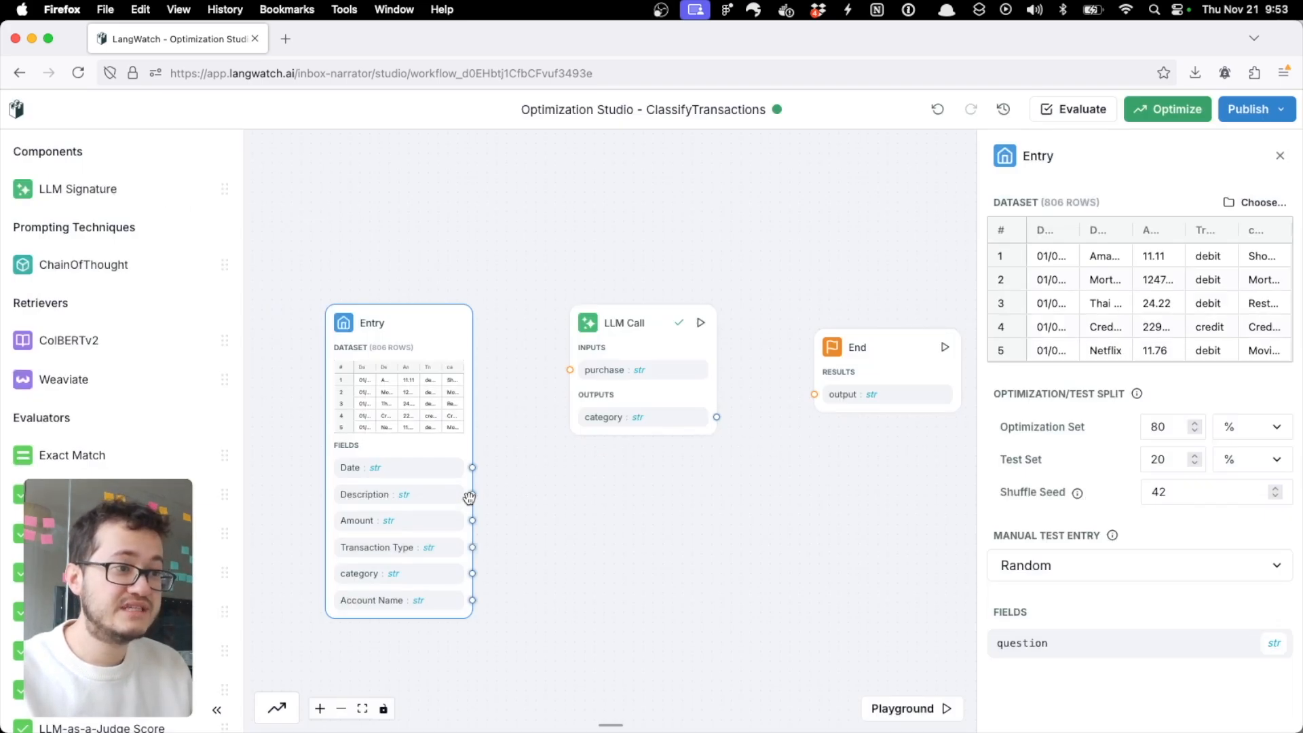
# Step: Connect the Entry node's Description field to the LLM Call's purchase input and run the workflow up to the LLM Call
pyautogui.moveTo(472, 494); pyautogui.dragTo(571, 369)
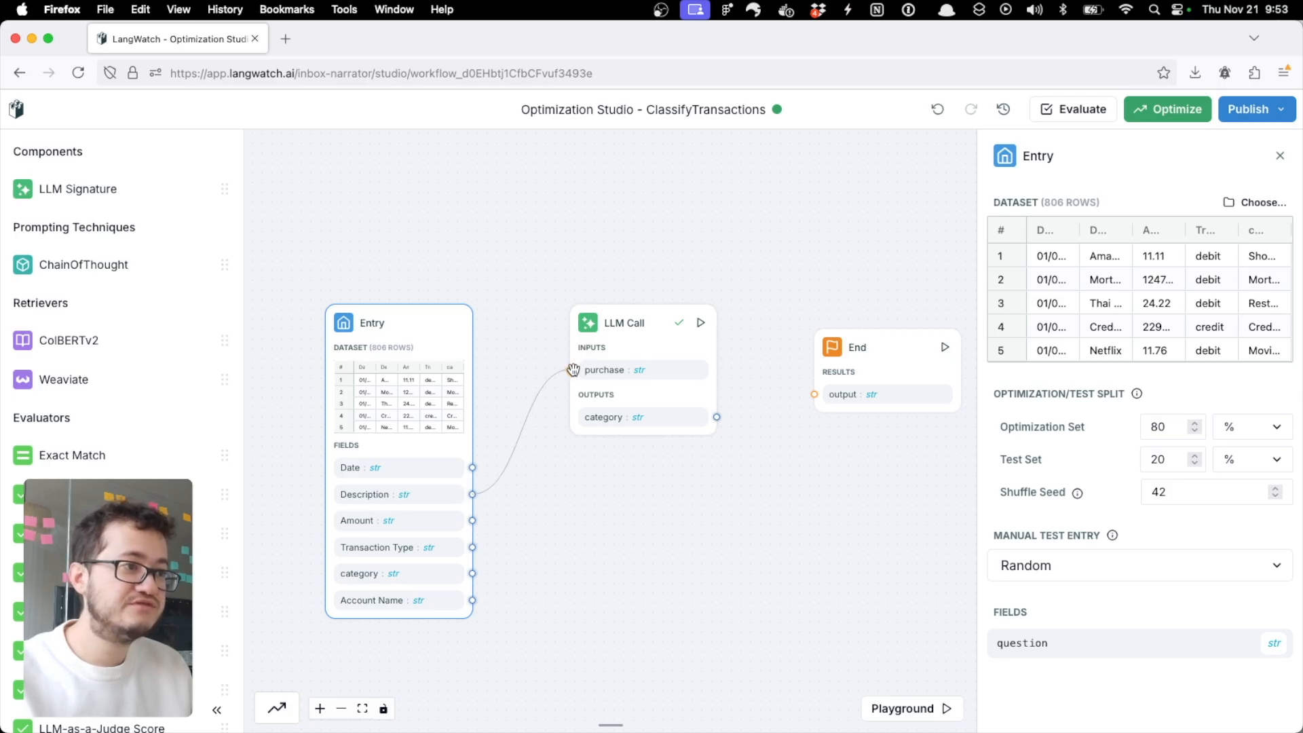
pyautogui.click(619, 346)
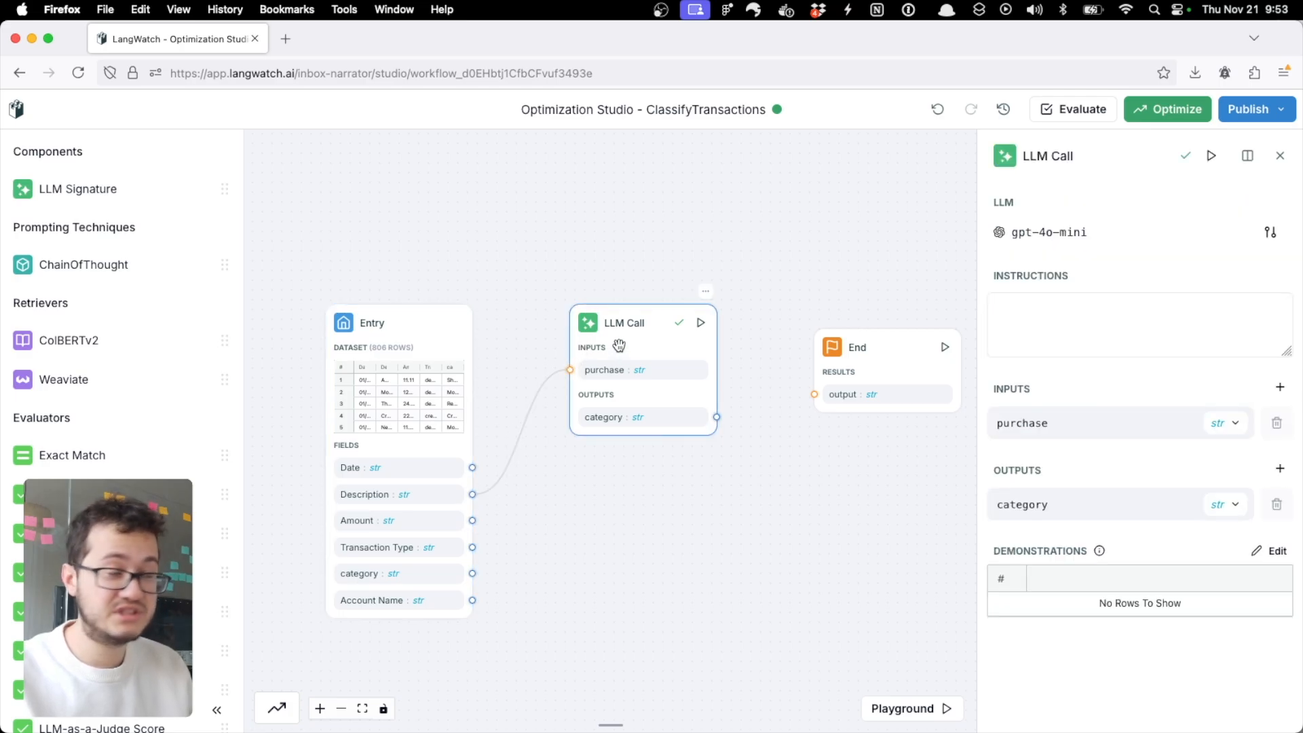
pyautogui.click(700, 322)
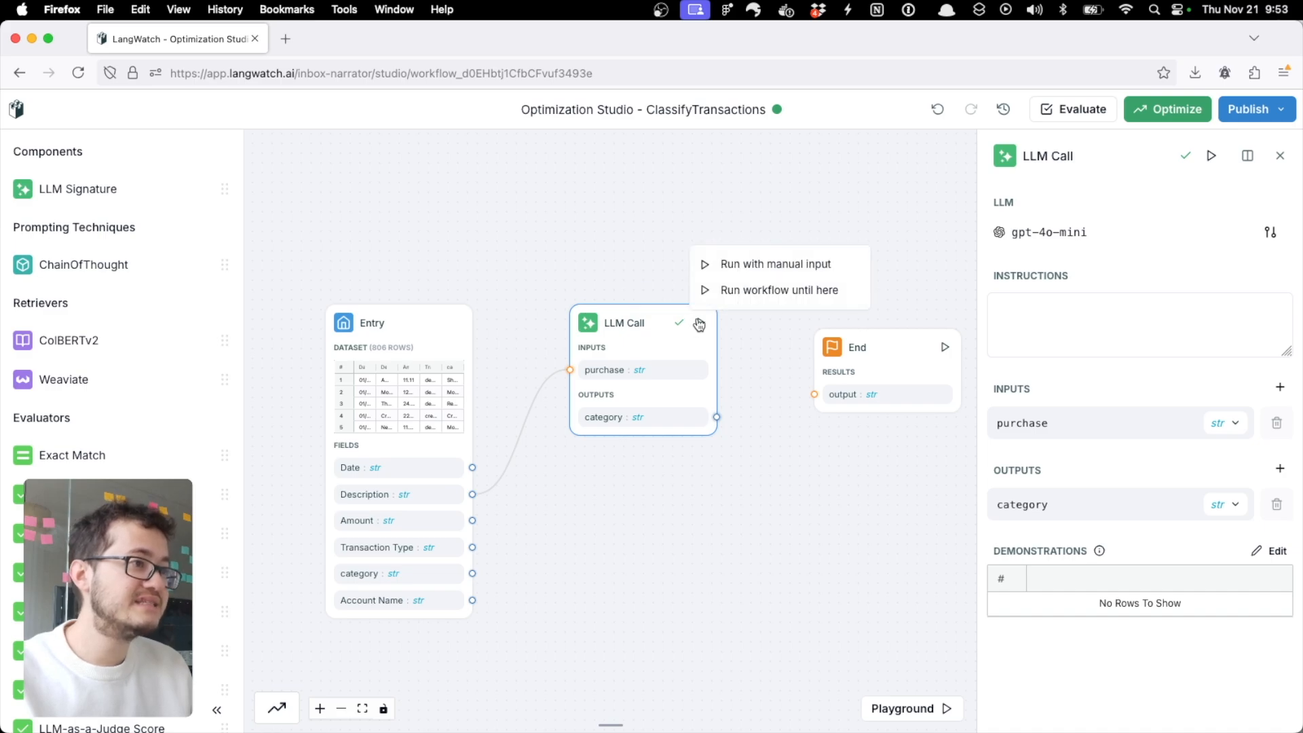
pyautogui.click(726, 292)
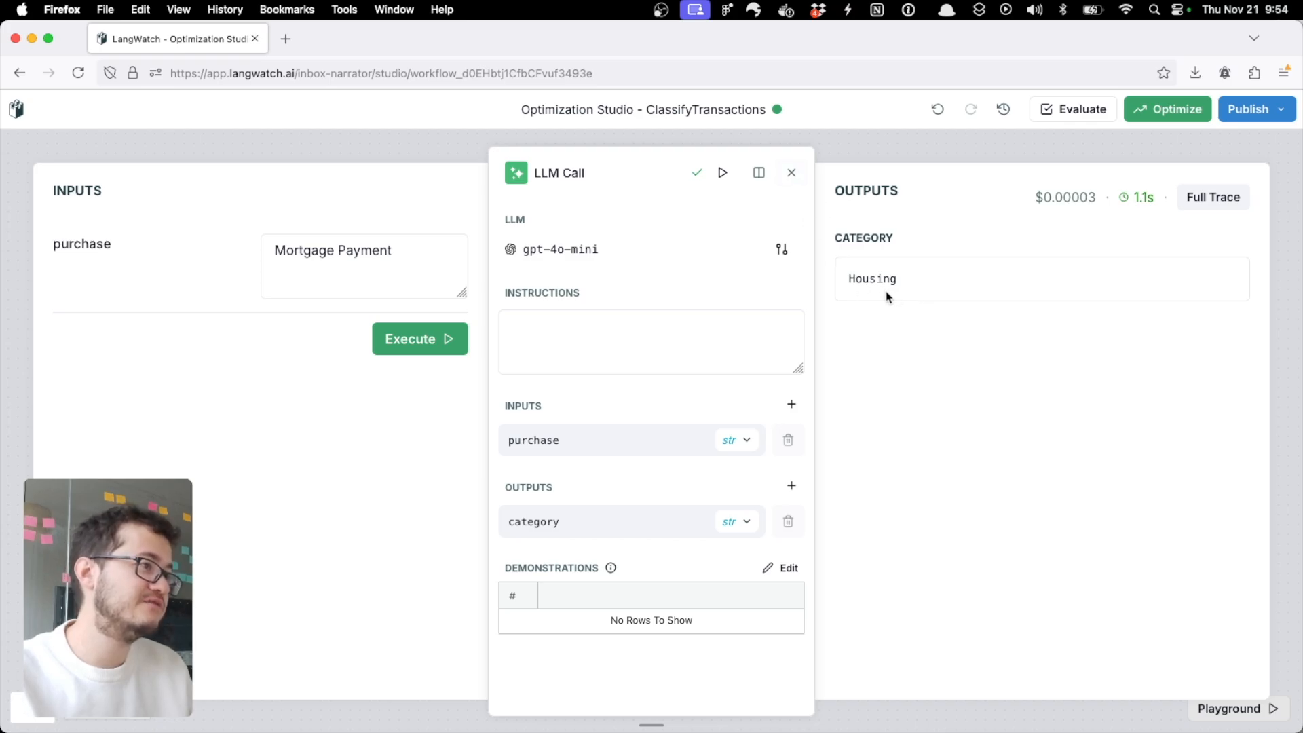
pyautogui.click(795, 178)
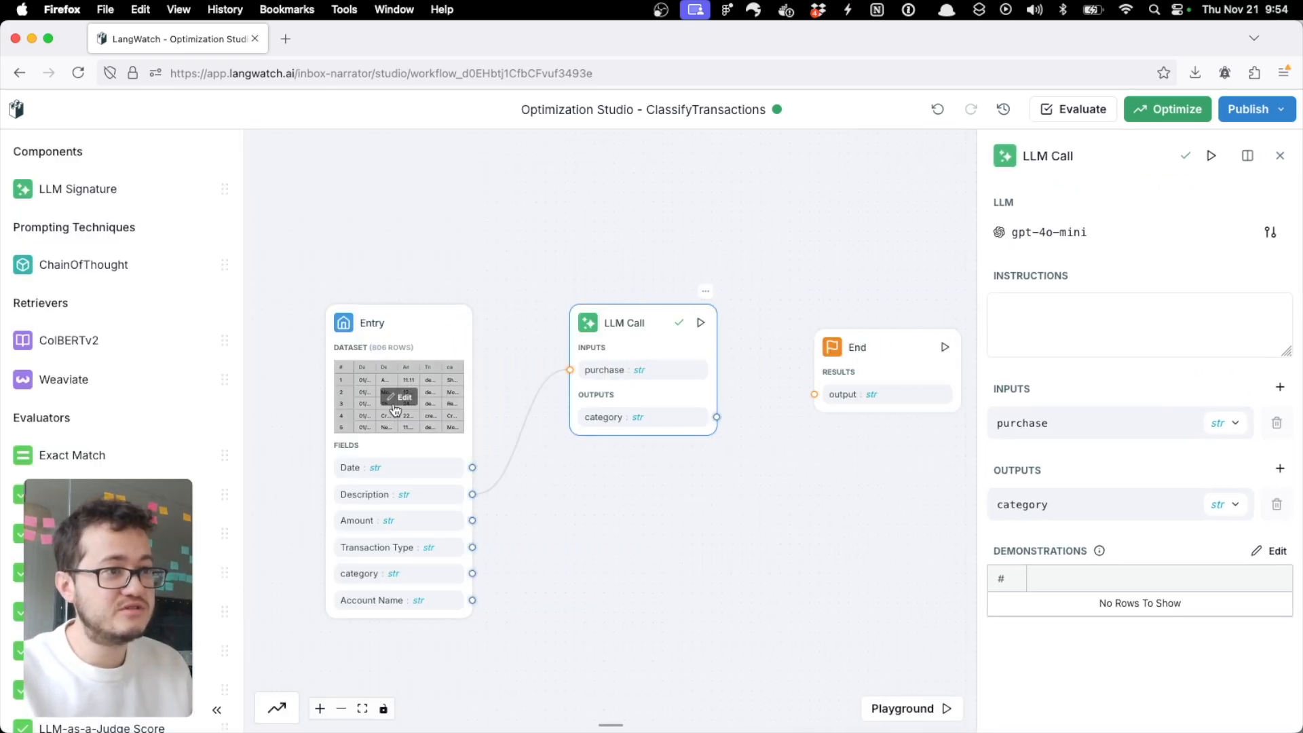
# Step: Check the dataset's categories and set the LLM Call instructions to "classify my transactions in one of: Mortgage & Rent, Shopping, etc"
pyautogui.click(397, 401)
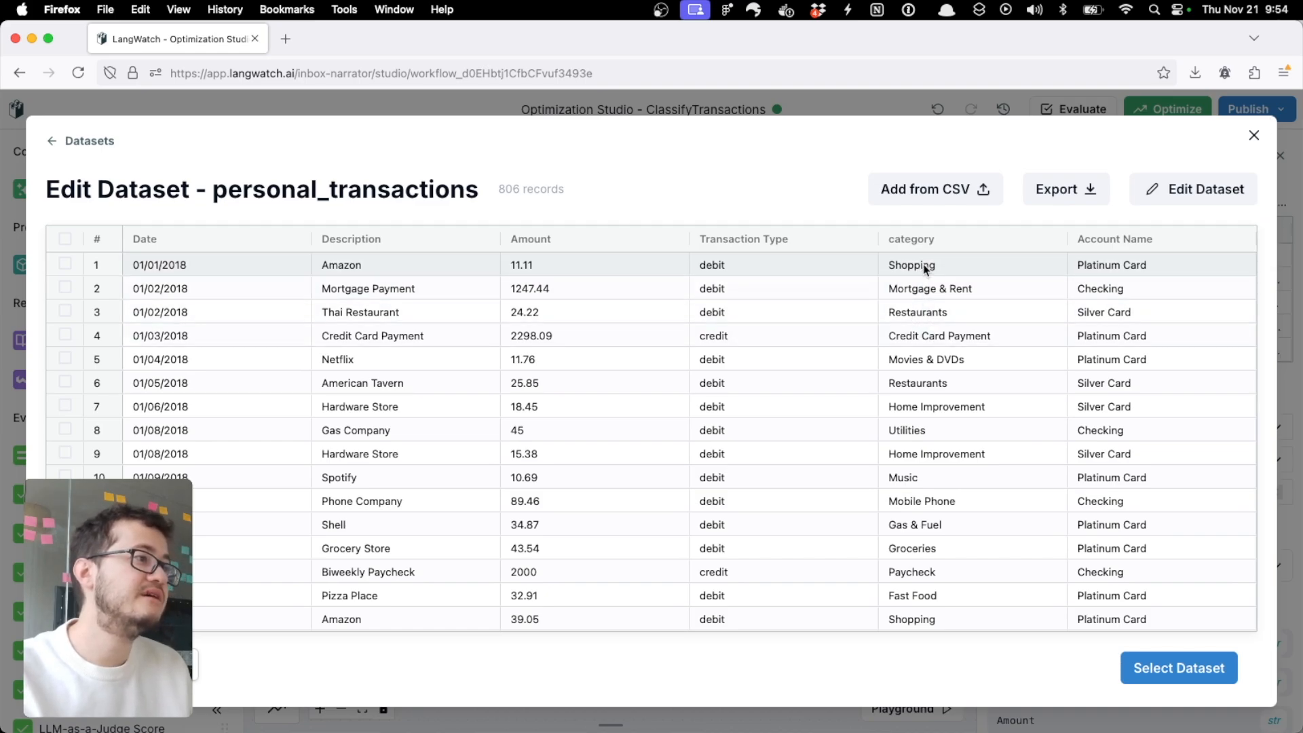
pyautogui.press('Escape')
pyautogui.click(632, 341)
pyautogui.doubleClick(632, 342)
pyautogui.click(536, 334)
pyautogui.write('classify my ')
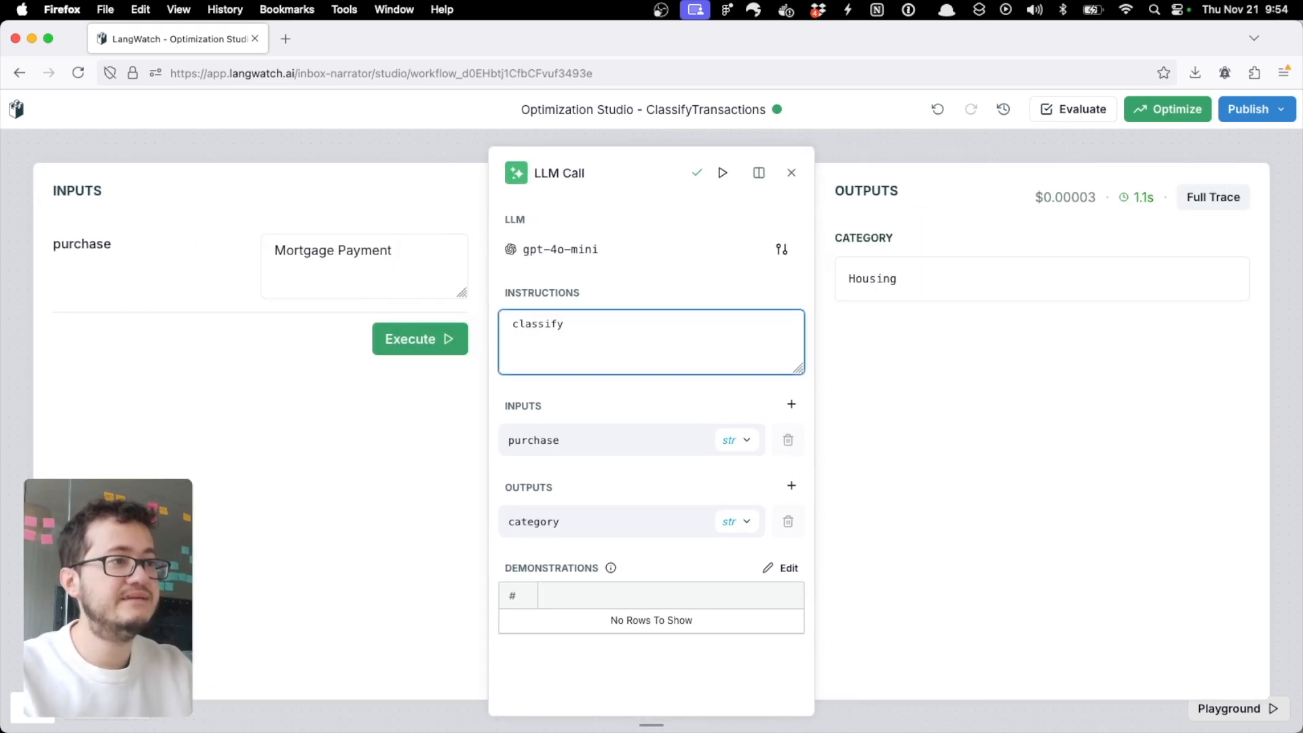
pyautogui.write('transactions in one of')
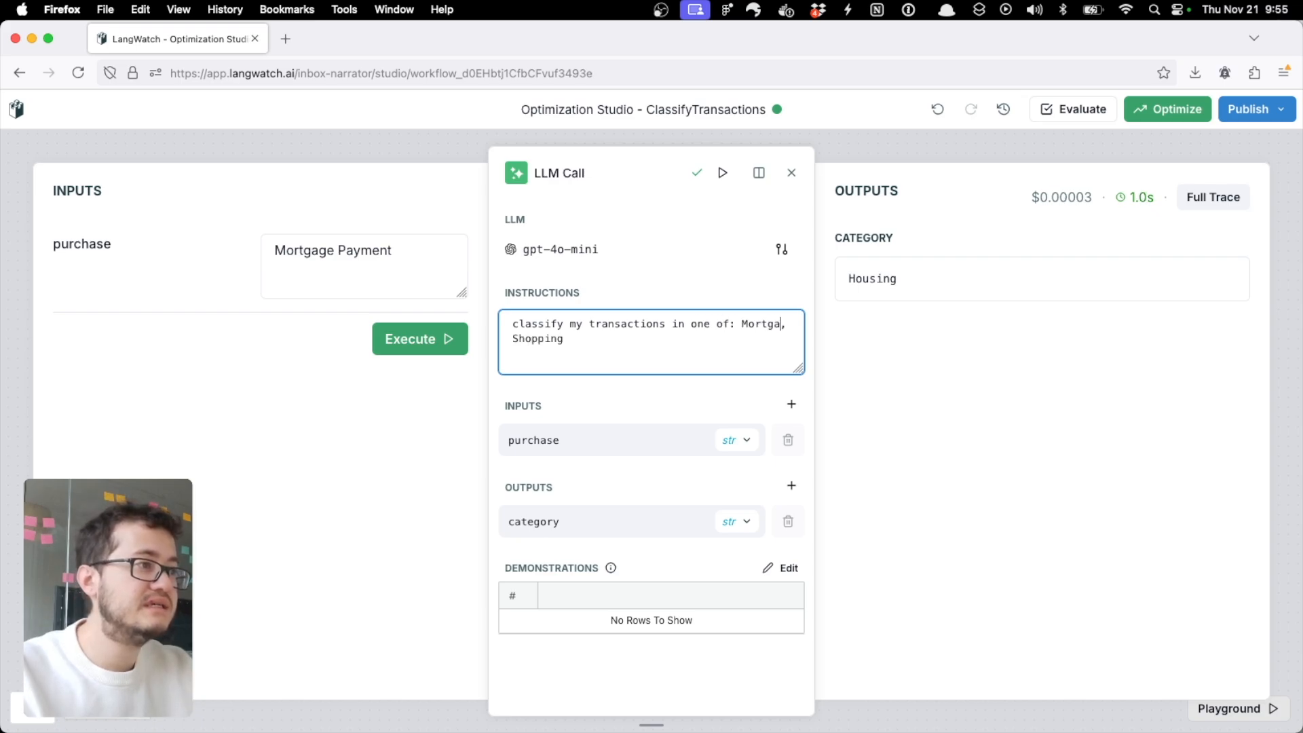
pyautogui.write('g')
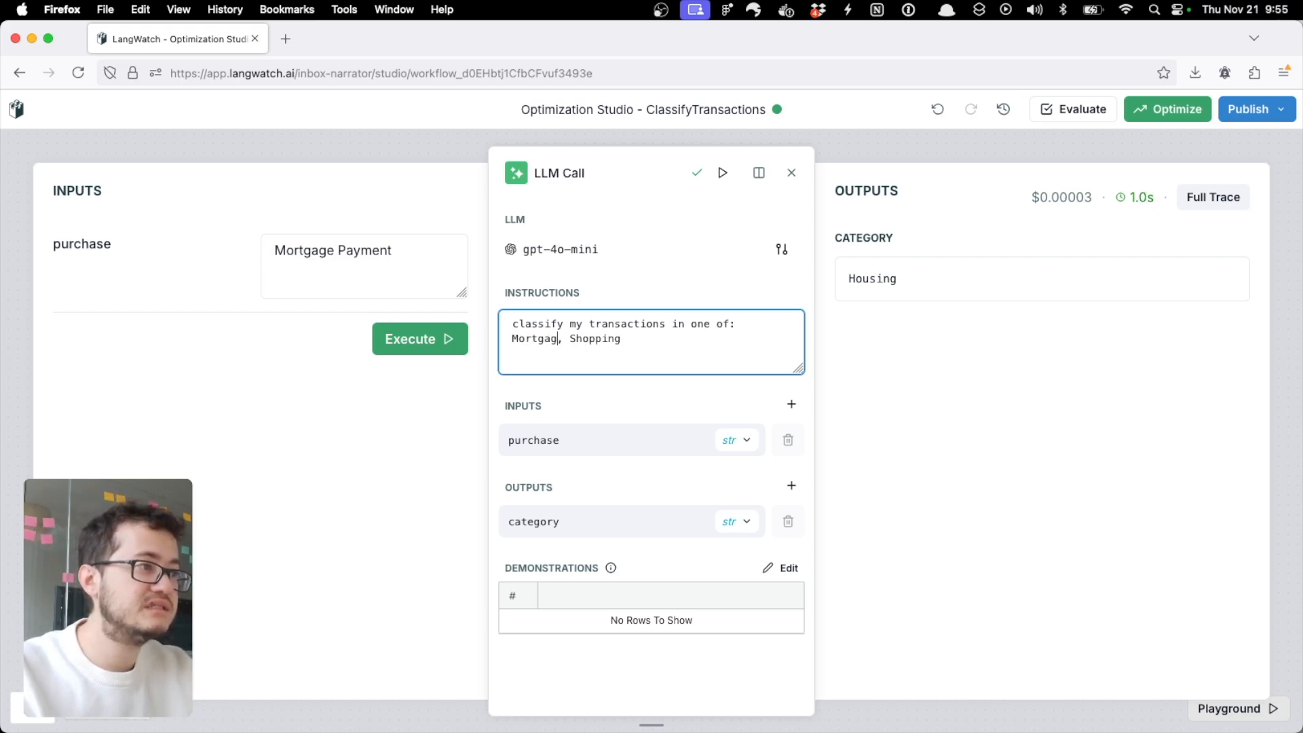
pyautogui.write('age & Rent')
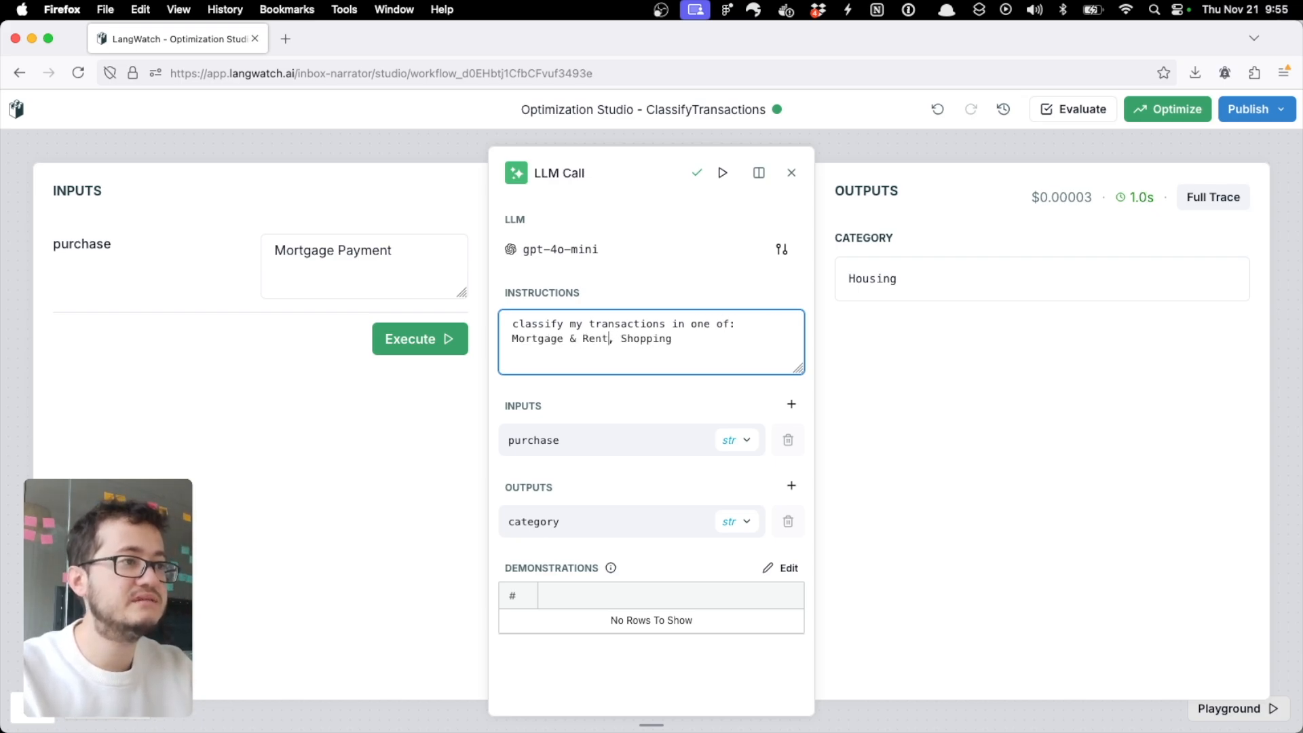
pyautogui.write(', Shopping, etc')
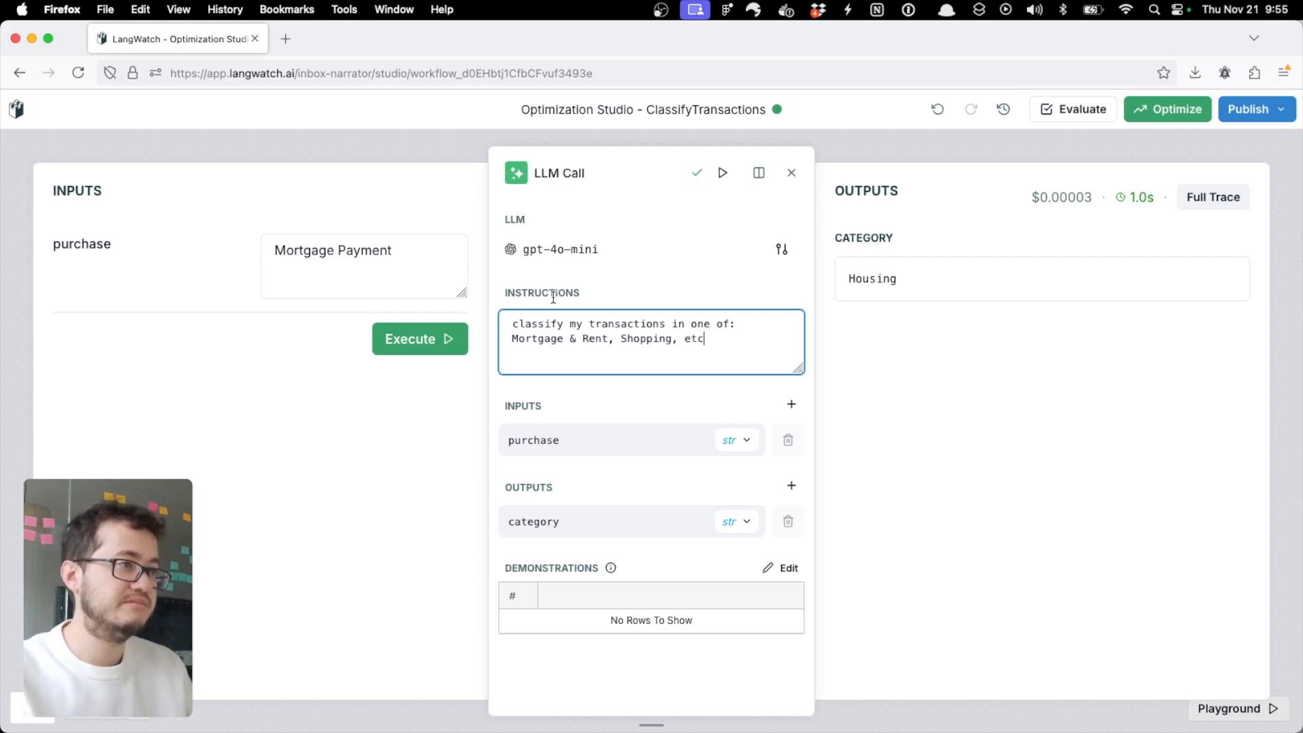
# Step: Execute the LLM Call with "Mortgage Payment" as the purchase, check the category output, and return to the workflow canvas
pyautogui.click(405, 344)
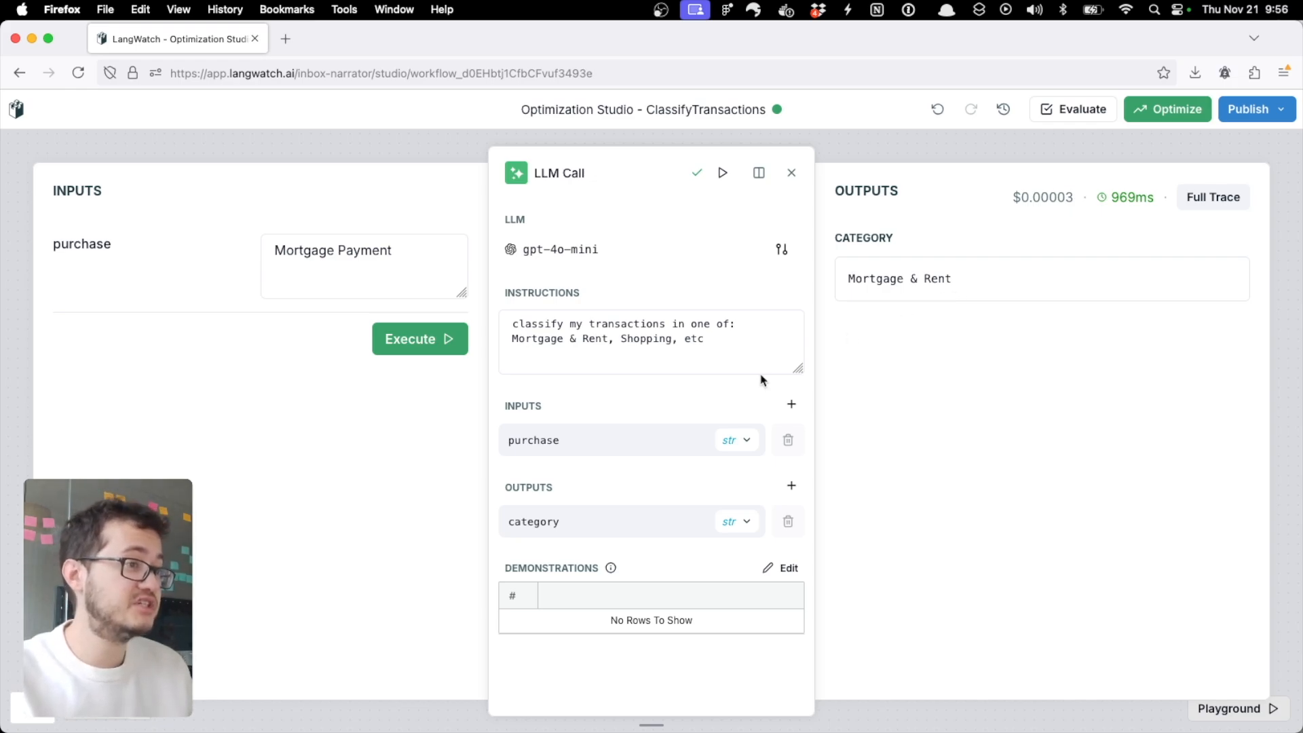
pyautogui.click(791, 173)
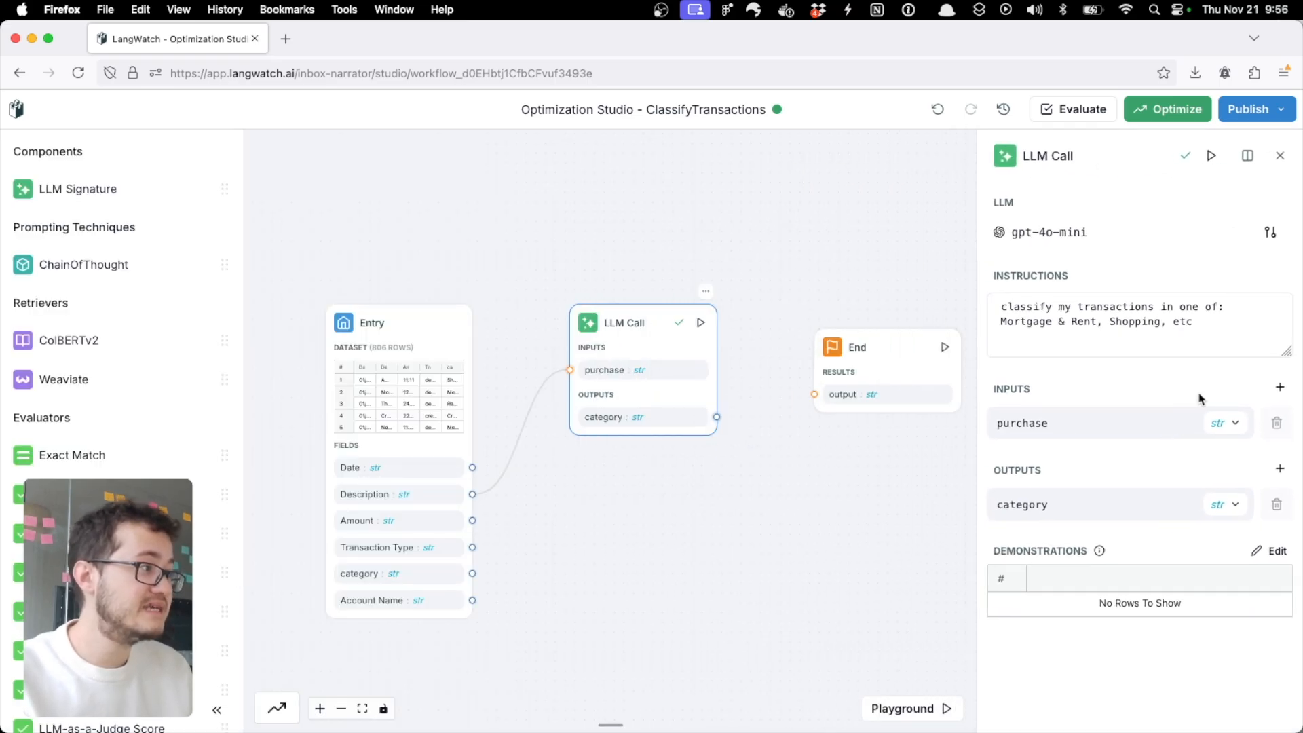
# Step: Add an amount input to the LLM Call and connect it to the Entry node's Amount field
pyautogui.click(1283, 387)
pyautogui.write('amount')
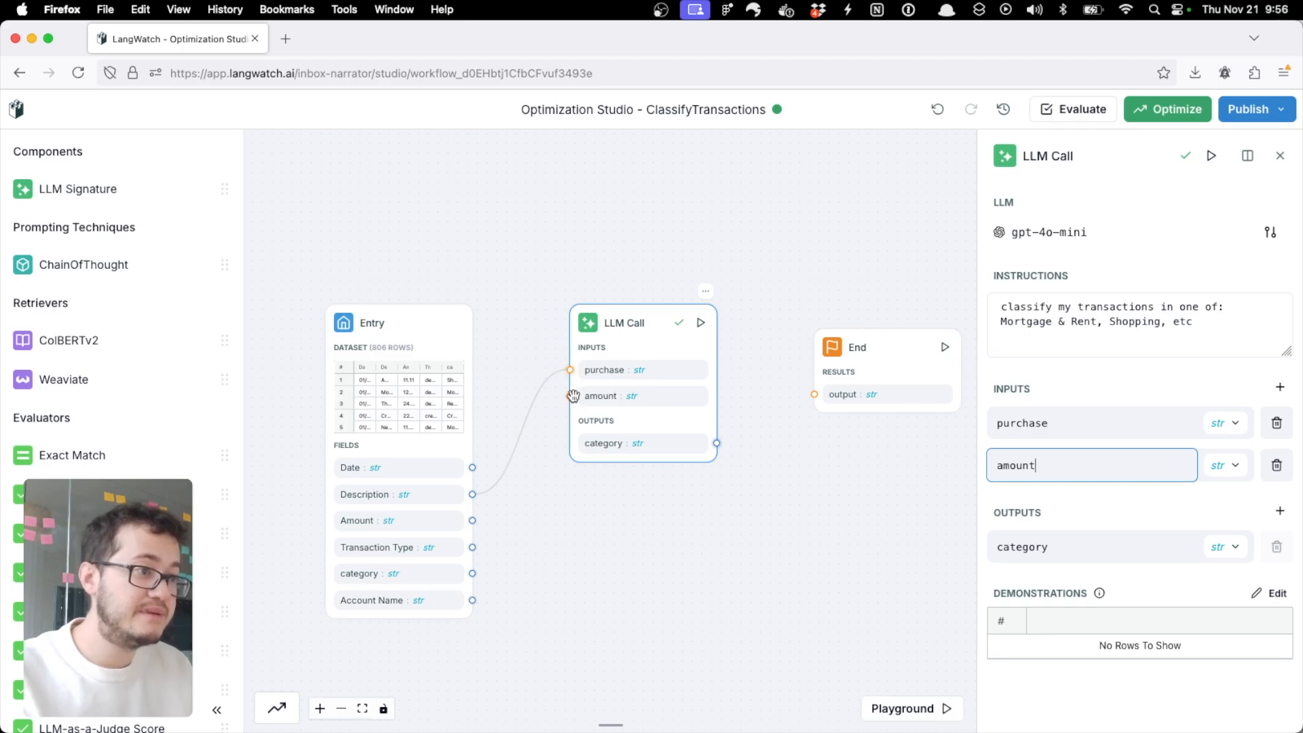
pyautogui.moveTo(571, 397); pyautogui.dragTo(472, 520)
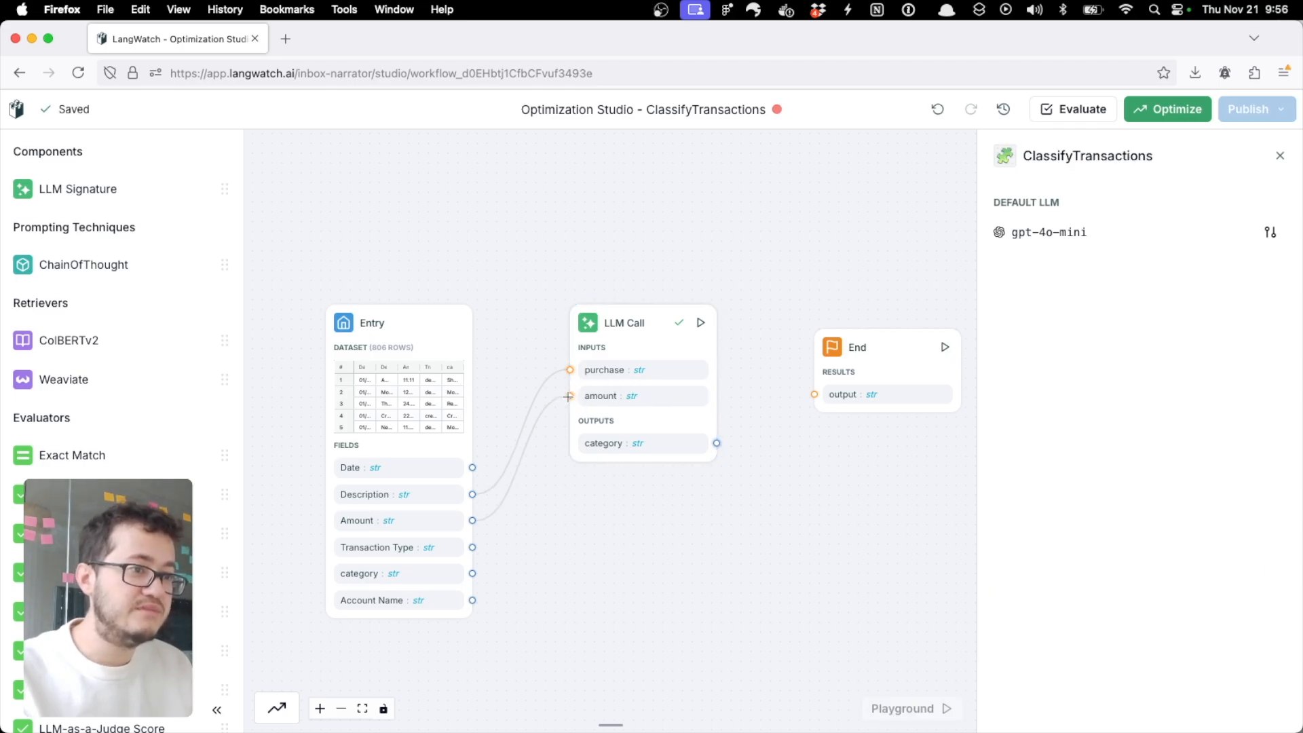
# Step: Run the workflow up to the LLM Call, check the category output, and return to the canvas
pyautogui.click(700, 330)
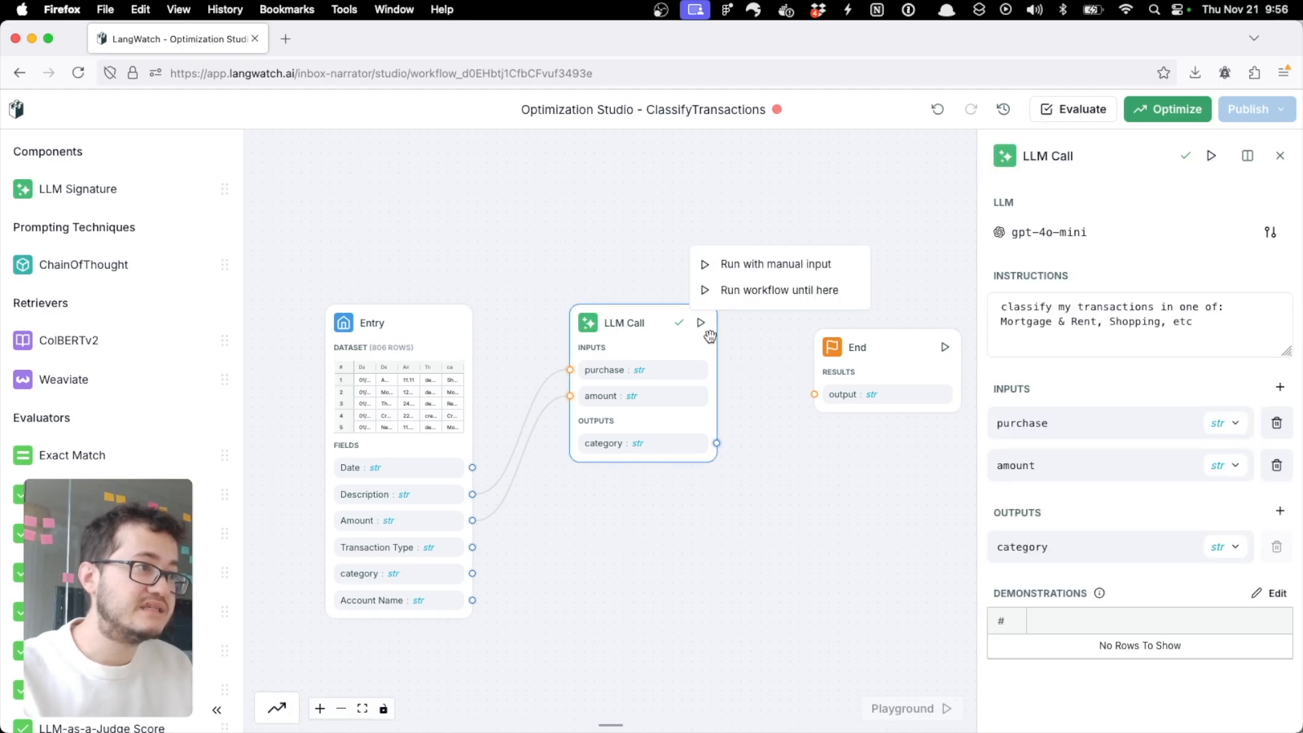
pyautogui.click(740, 289)
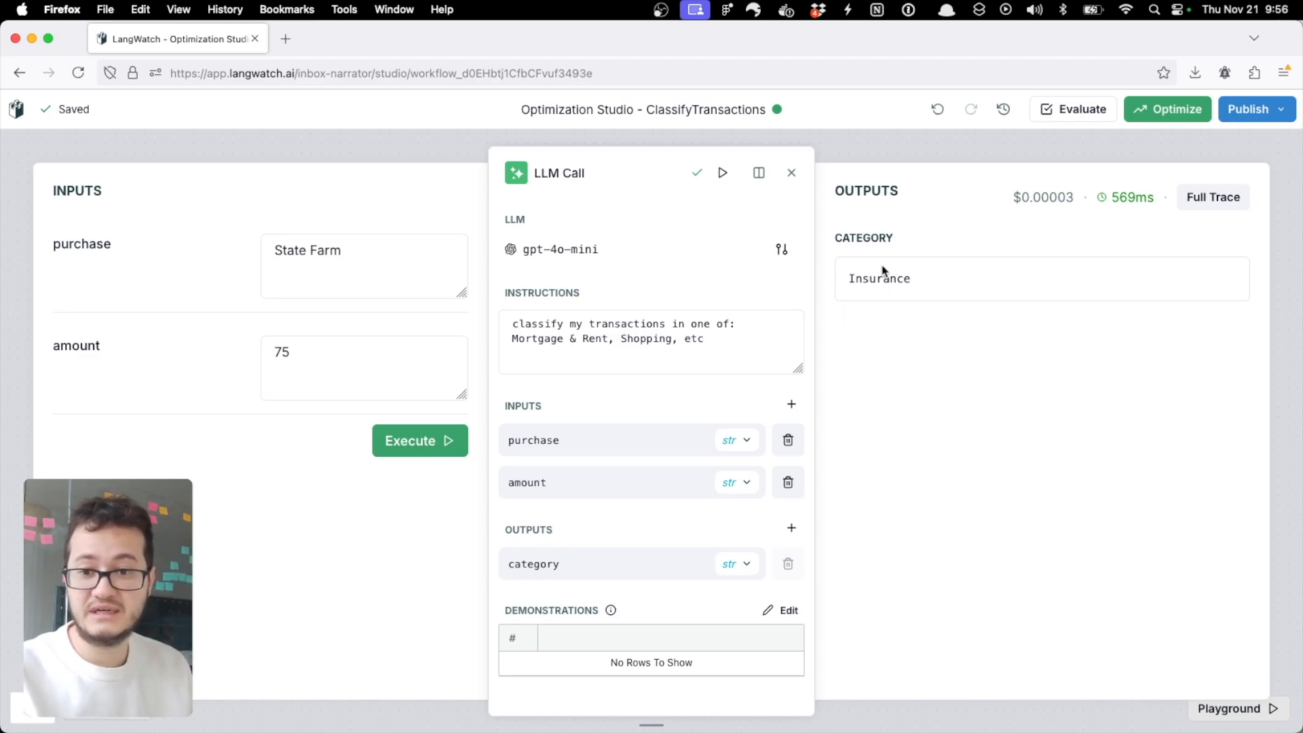
pyautogui.click(759, 173)
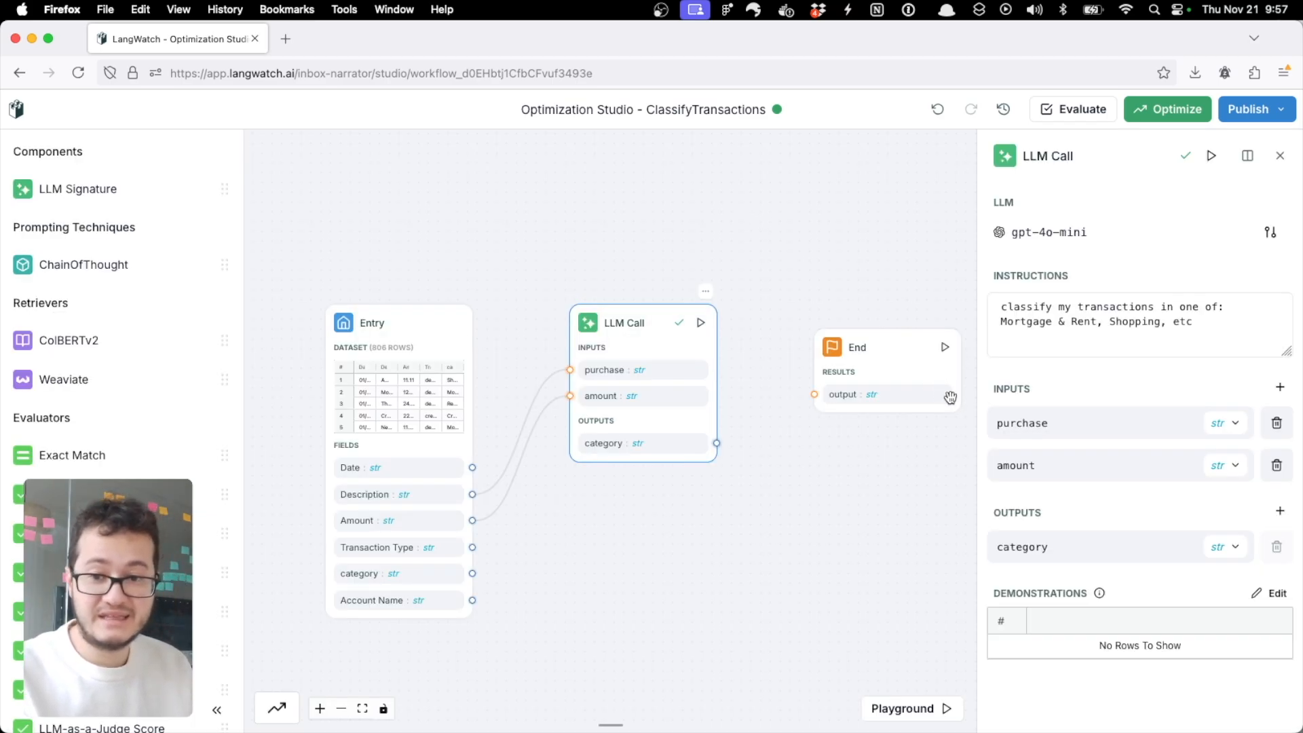
# Step: Add a background_story output to the LLM Call node
pyautogui.click(1280, 512)
pyautogui.write('ba')
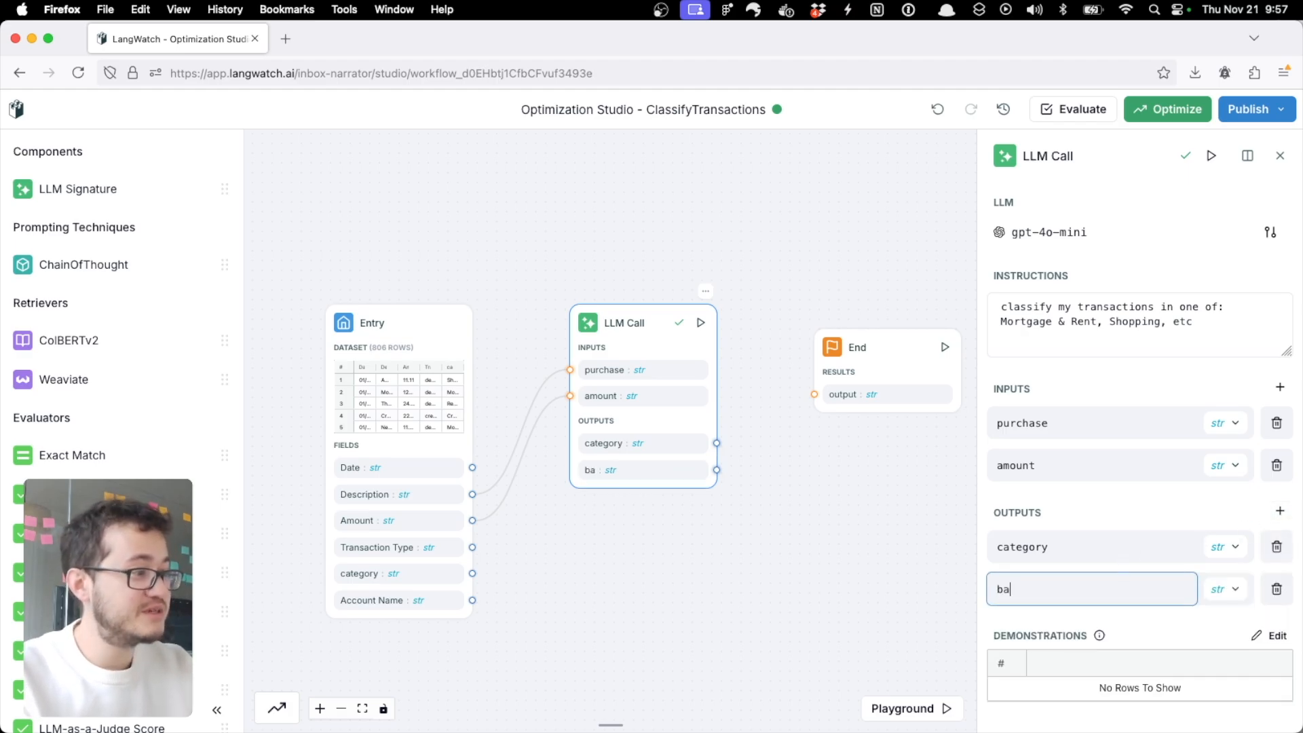
pyautogui.write('ckground_story')
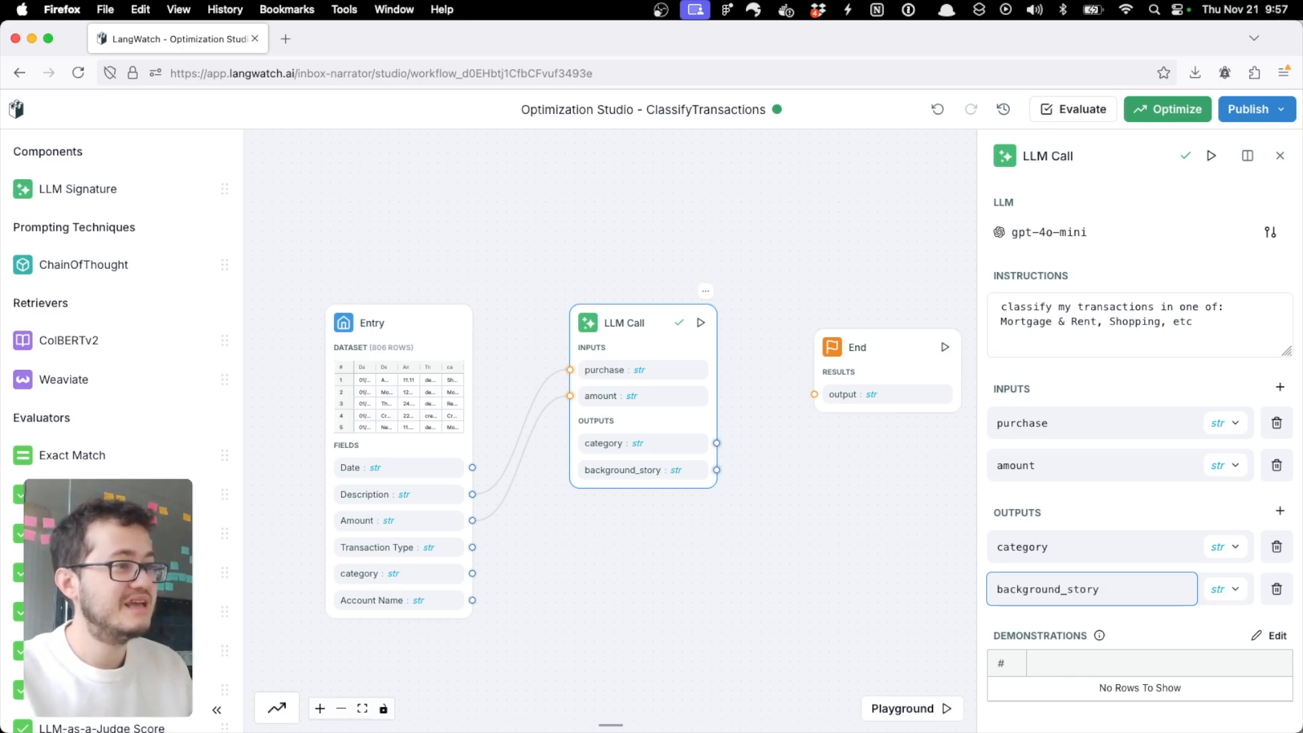
# Step: Run the workflow up to the LLM Call and try to remove its category output from the expanded view
pyautogui.click(701, 322)
pyautogui.click(732, 291)
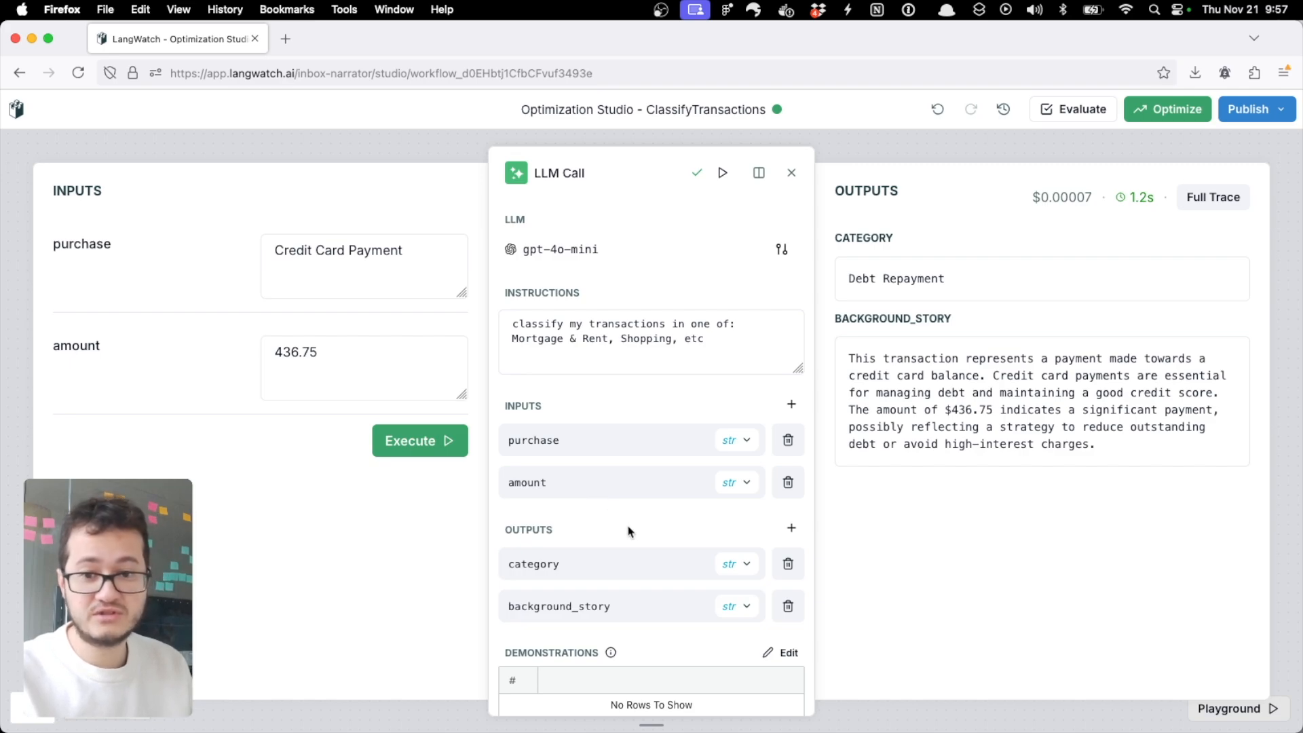
pyautogui.click(788, 566)
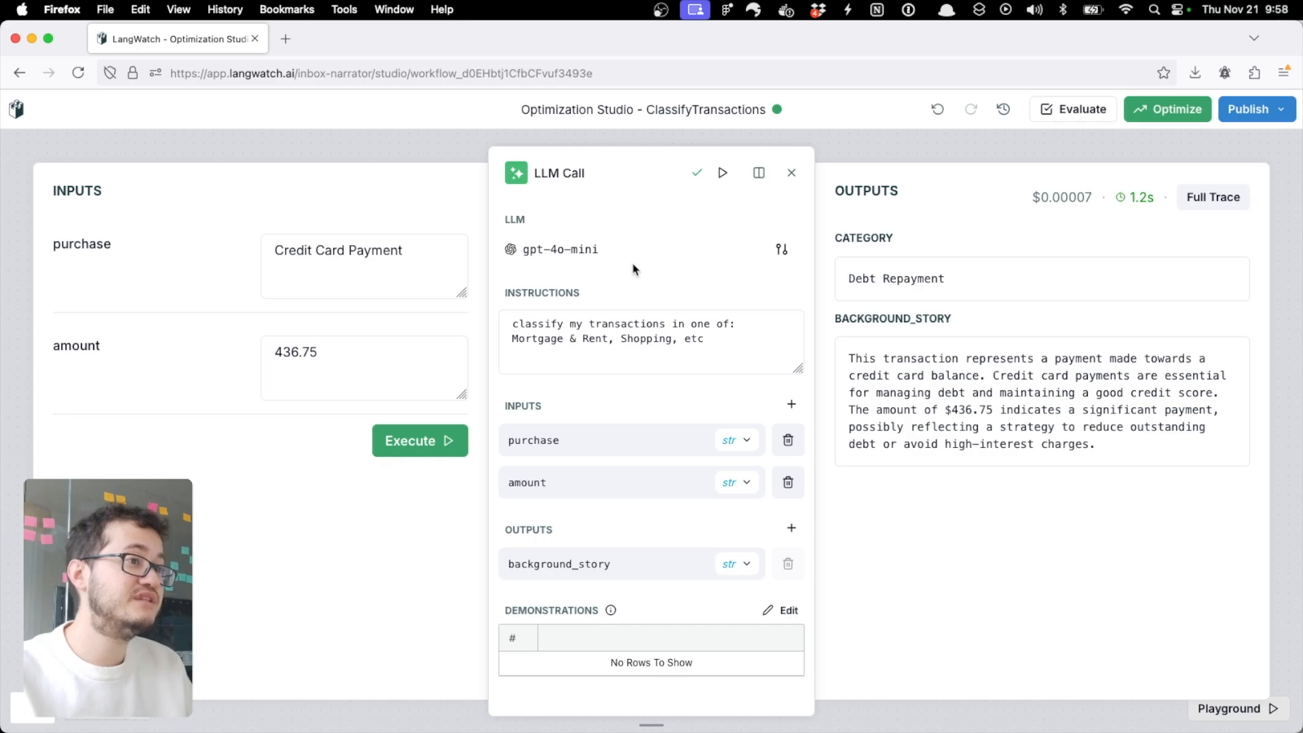
pyautogui.click(791, 175)
# Step: Add an LLM Signature node between the LLM Call and End nodes, arranging the nodes so they do not overlap
pyautogui.moveTo(41, 186)
pyautogui.mouseDown()
pyautogui.moveTo(779, 425)
pyautogui.moveTo(706, 410)
pyautogui.mouseUp()
pyautogui.moveTo(858, 360); pyautogui.dragTo(892, 351)
pyautogui.moveTo(660, 360); pyautogui.dragTo(681, 375)
# Step: Define the LLM Signature's inputs as purchase, amount and background_story, and its output as category
pyautogui.click(1106, 423)
pyautogui.doubleClick(1105, 423)
pyautogui.write('purchase')
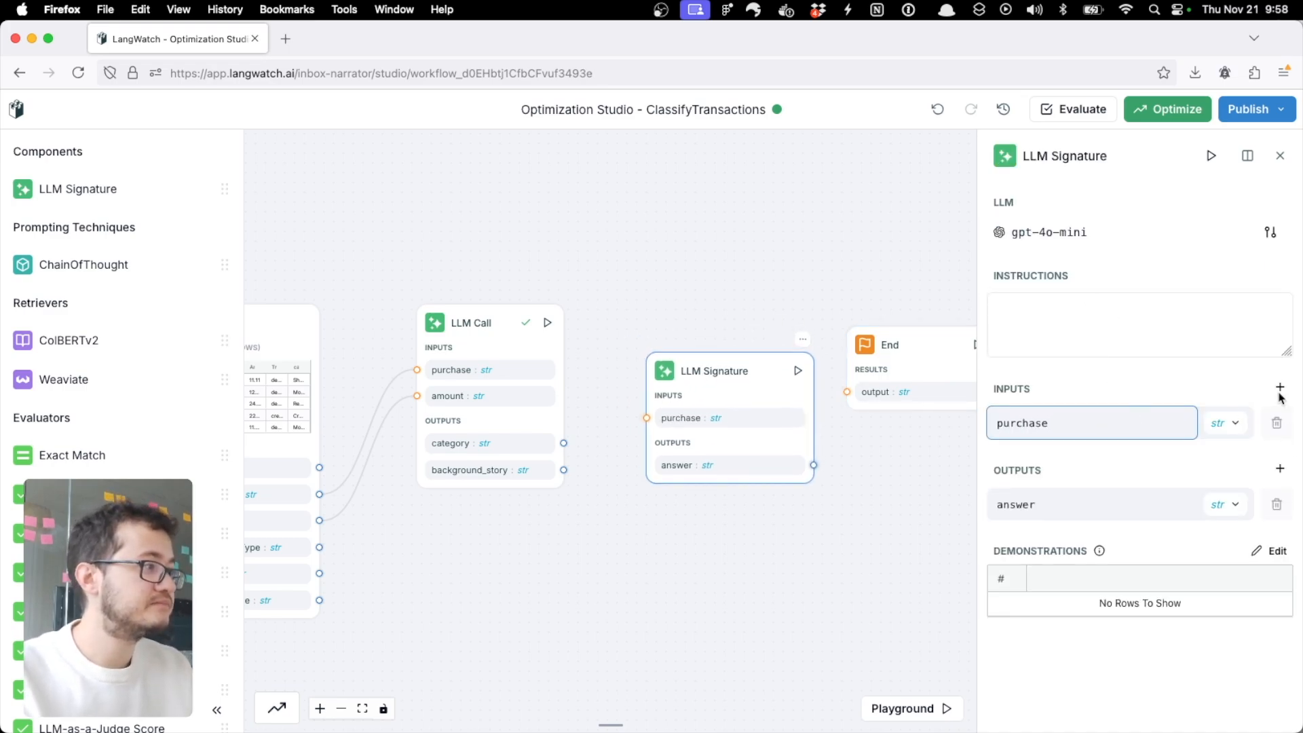
pyautogui.click(1281, 388)
pyautogui.write('amount')
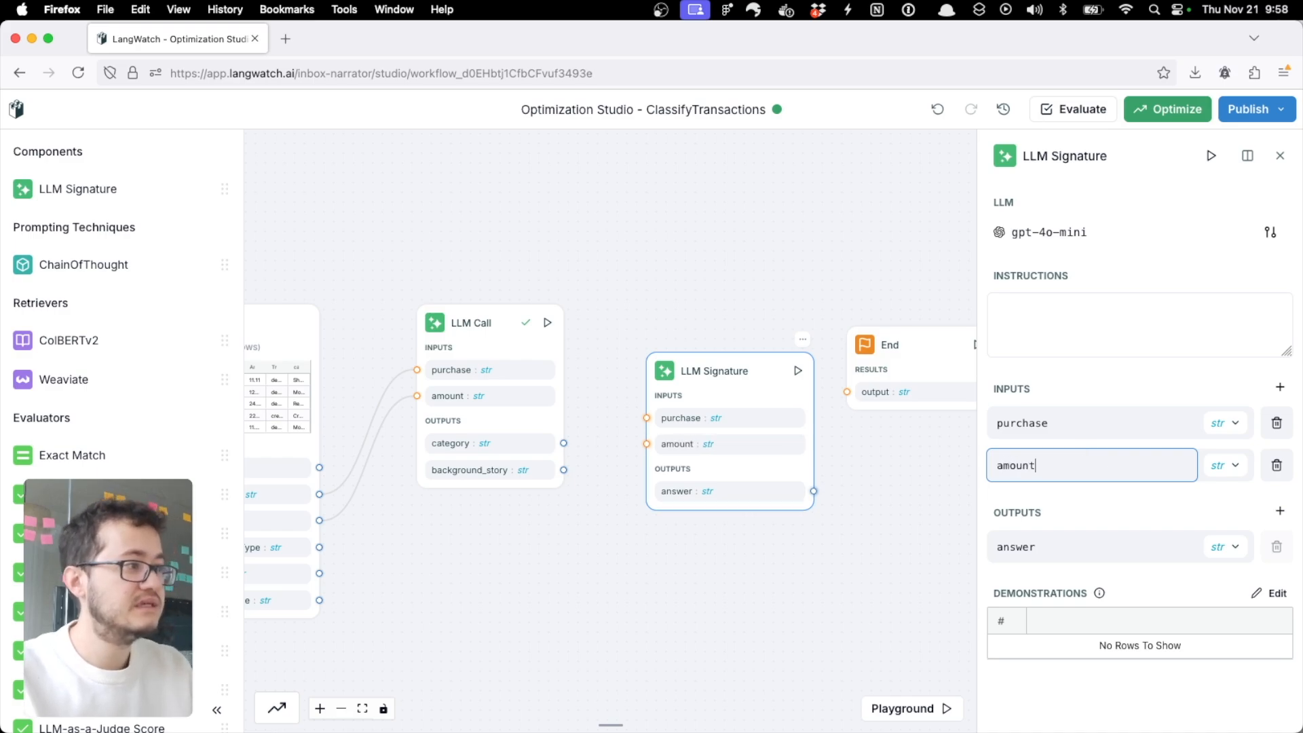
pyautogui.click(1281, 388)
pyautogui.write('ba')
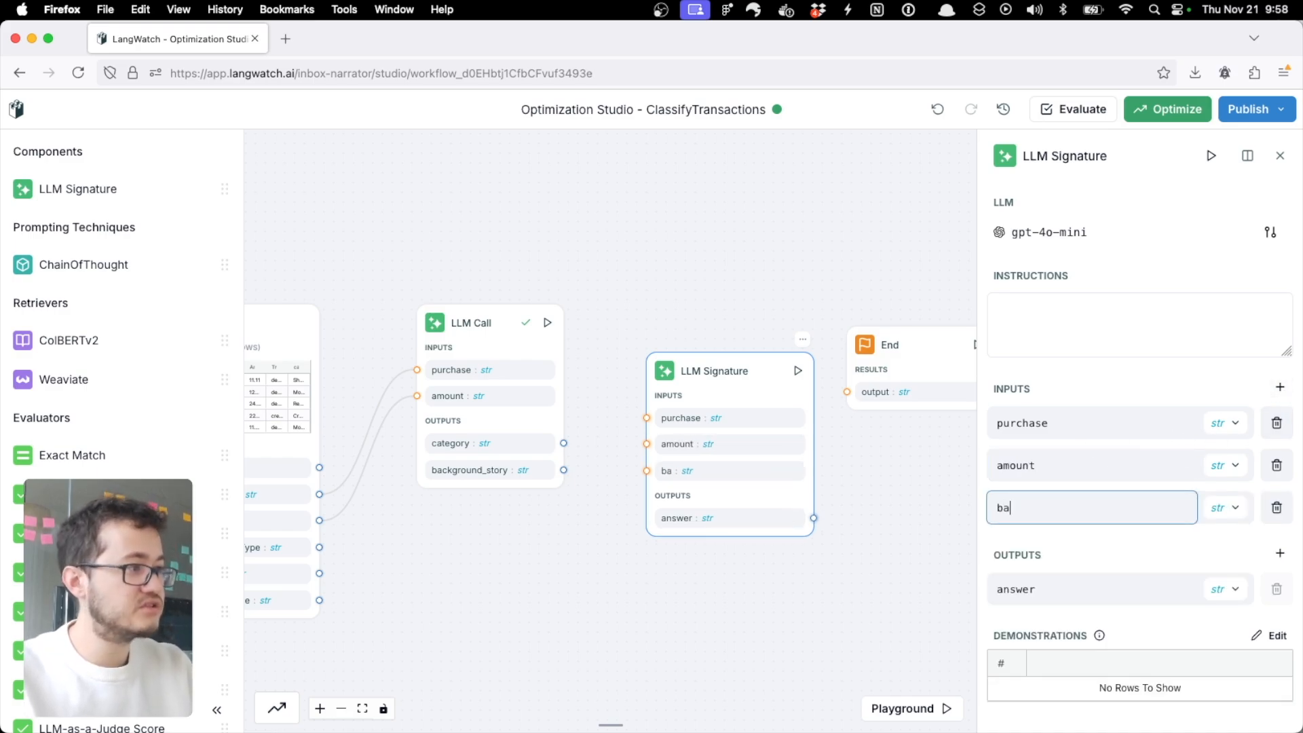
pyautogui.write('ckground_story')
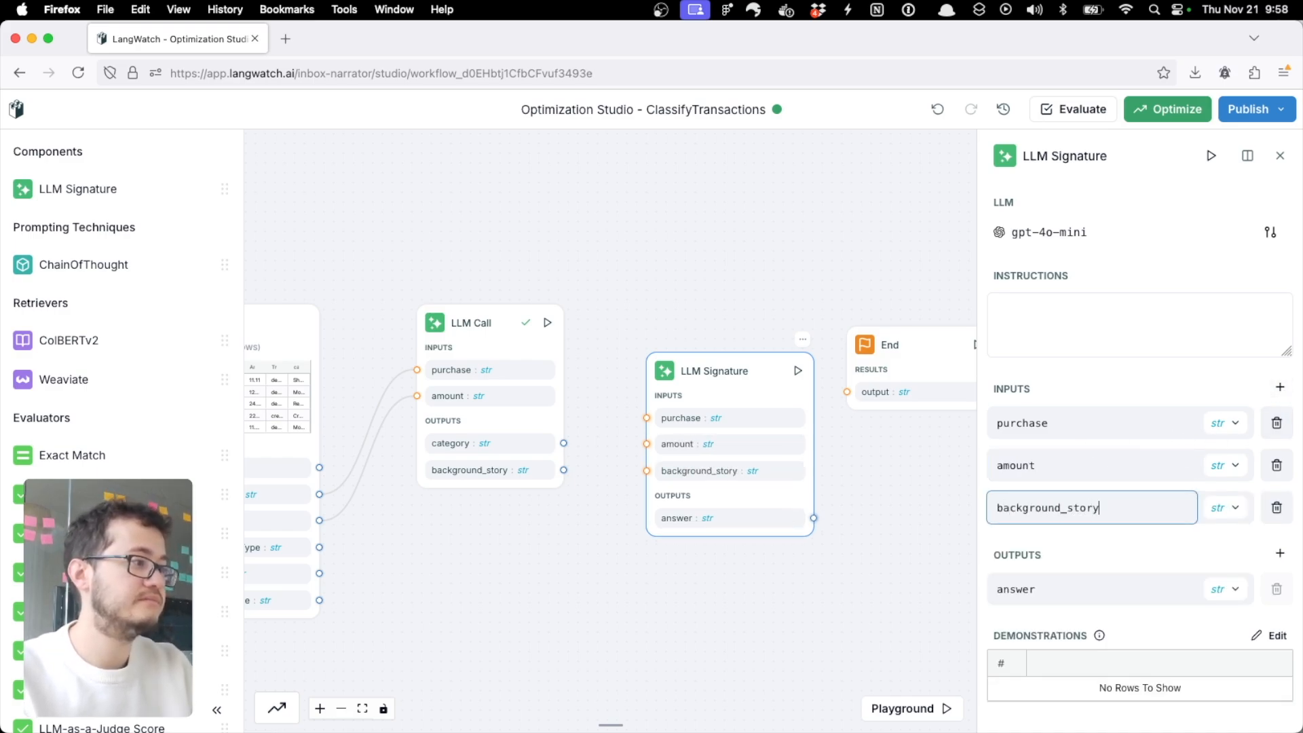
pyautogui.doubleClick(1078, 590)
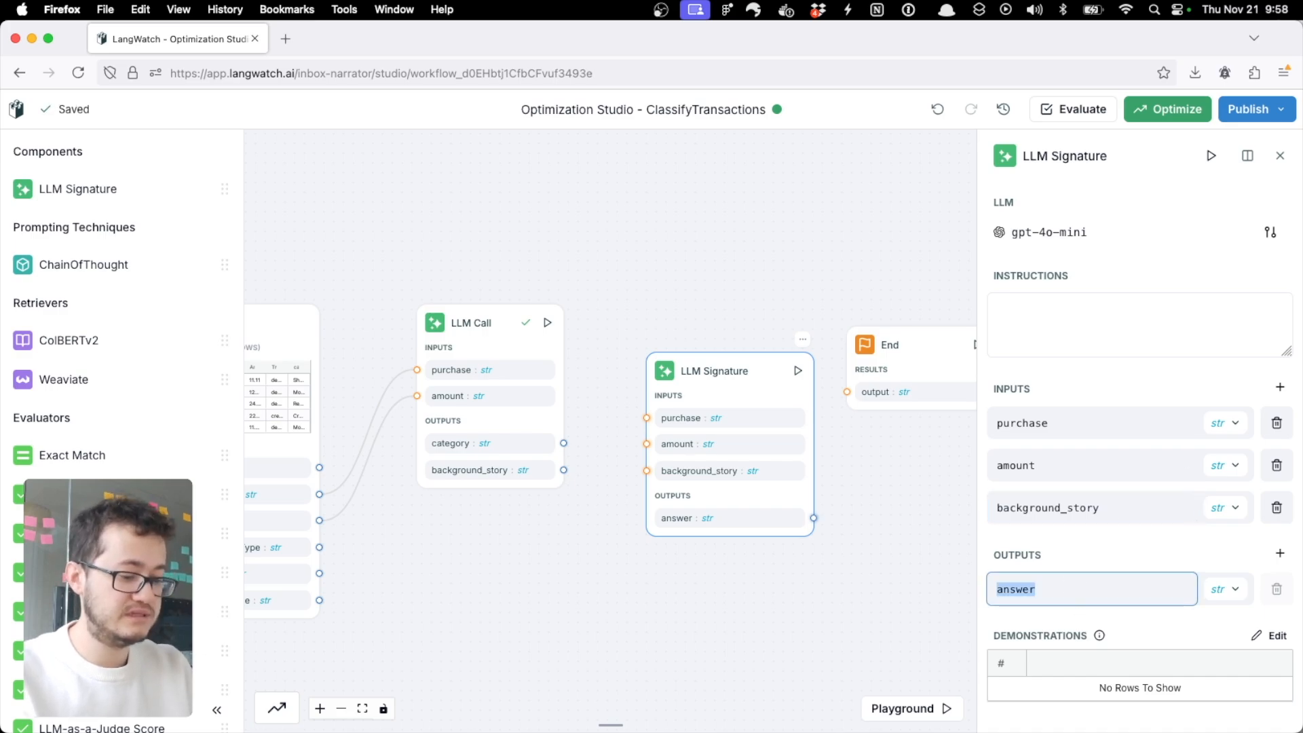
pyautogui.write('category')
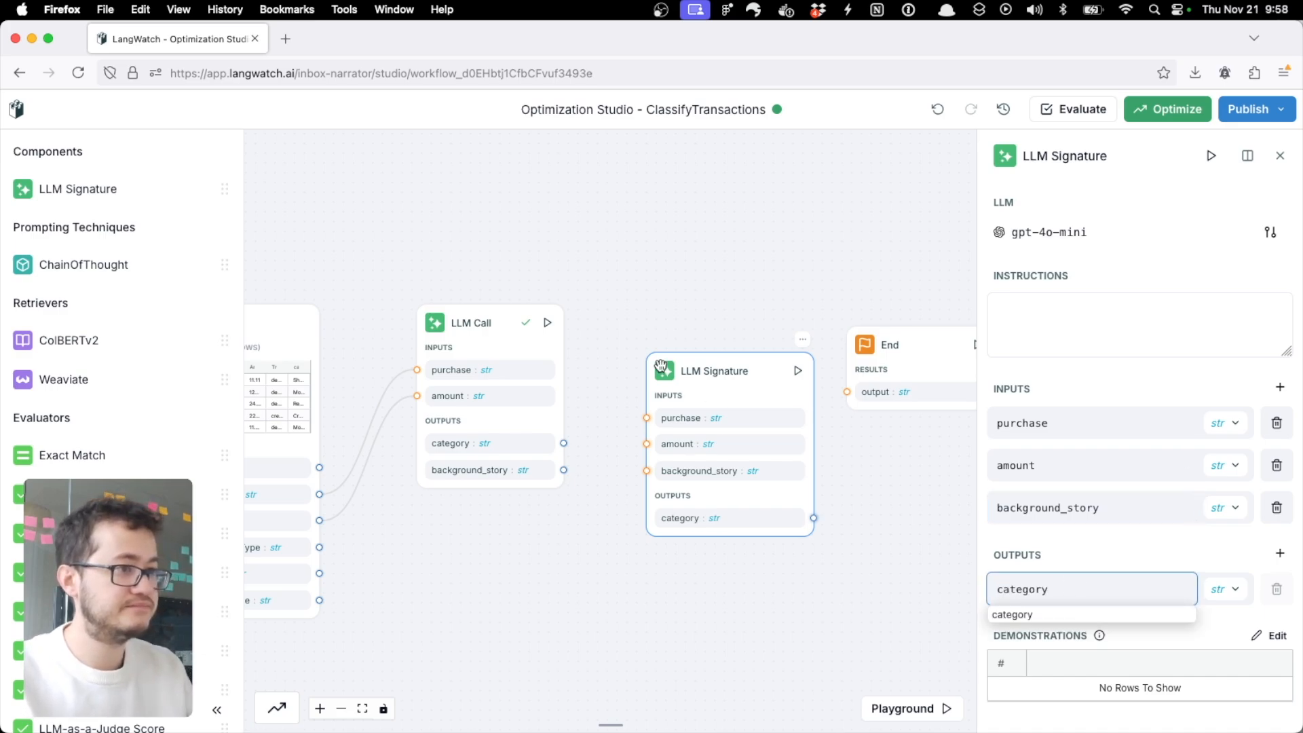
# Step: Delete the category output from the LLM Call node, keeping only background_story
pyautogui.click(493, 332)
pyautogui.click(1276, 546)
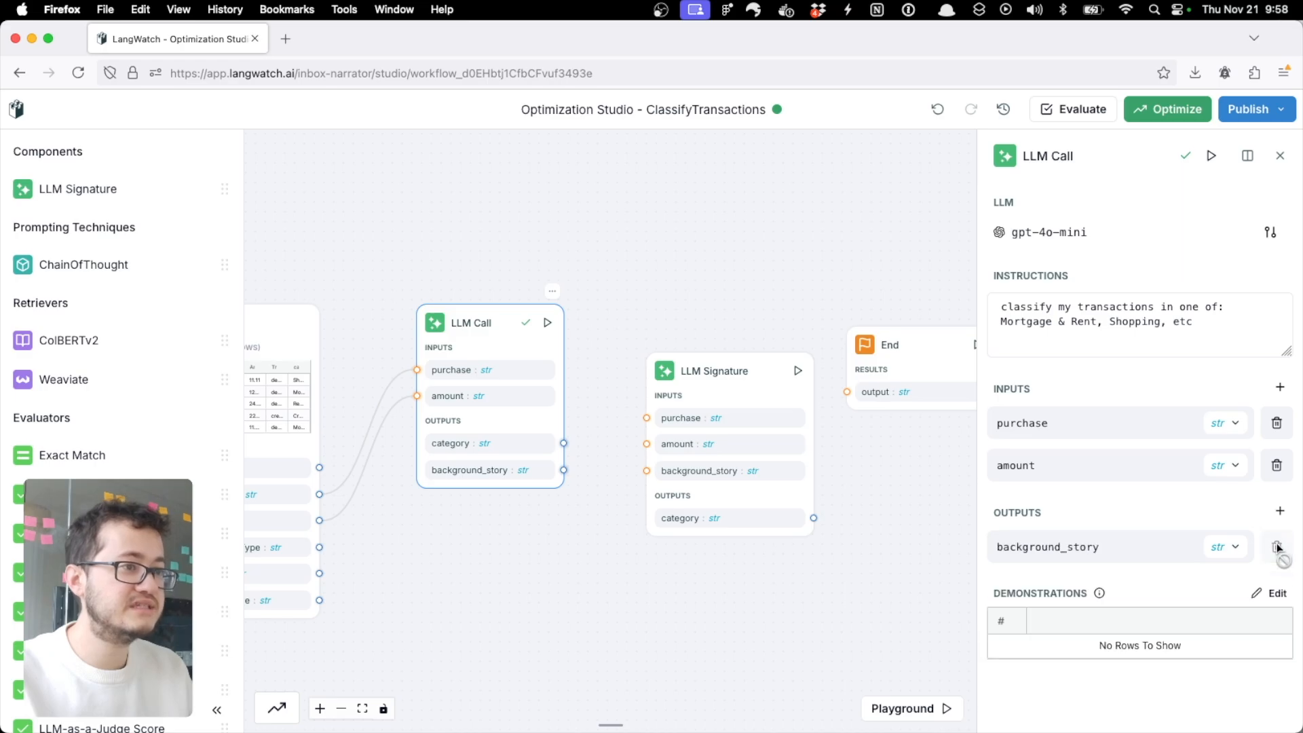
# Step: Connect Entry's Description and Amount and the LLM Call's background_story to the LLM Signature's purchase, amount and background_story inputs, and shift that node up slightly
pyautogui.moveTo(574, 519); pyautogui.dragTo(690, 518)
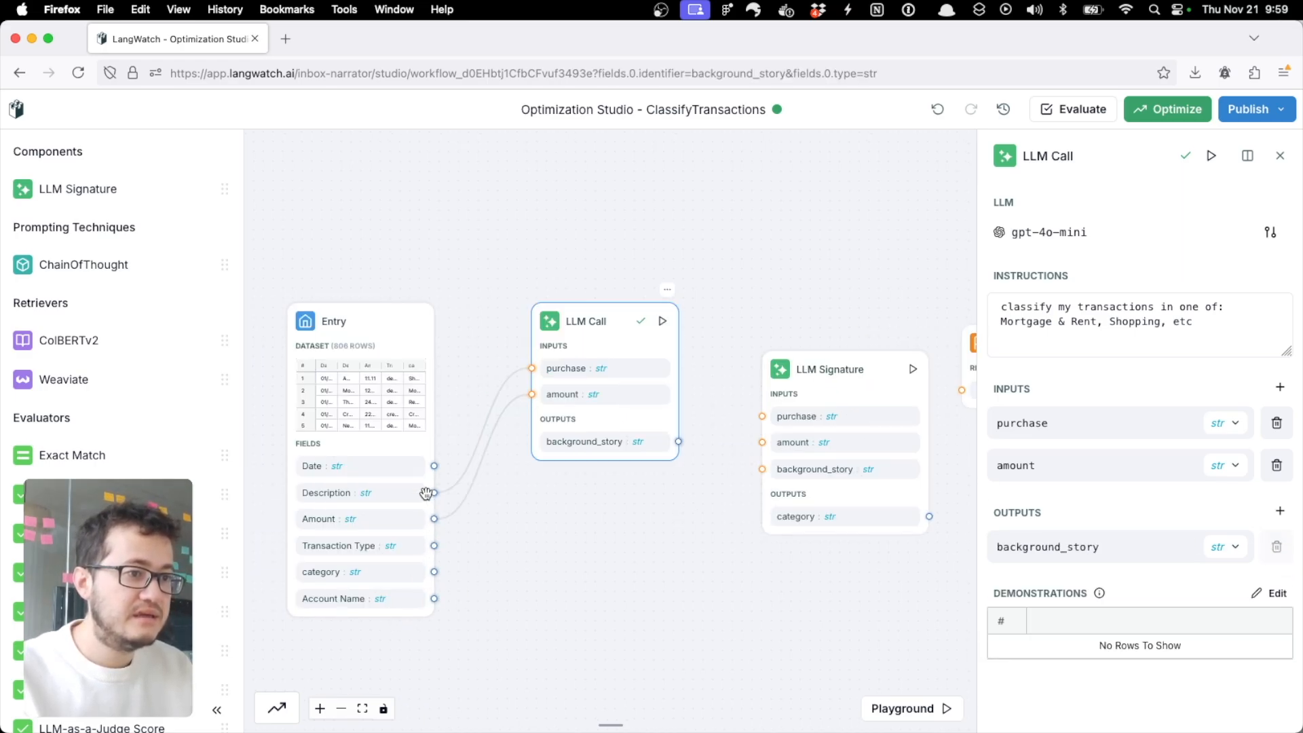
pyautogui.moveTo(434, 493); pyautogui.dragTo(762, 416)
pyautogui.moveTo(435, 519)
pyautogui.mouseDown()
pyautogui.moveTo(711, 466)
pyautogui.moveTo(762, 442)
pyautogui.mouseUp()
pyautogui.click(699, 445)
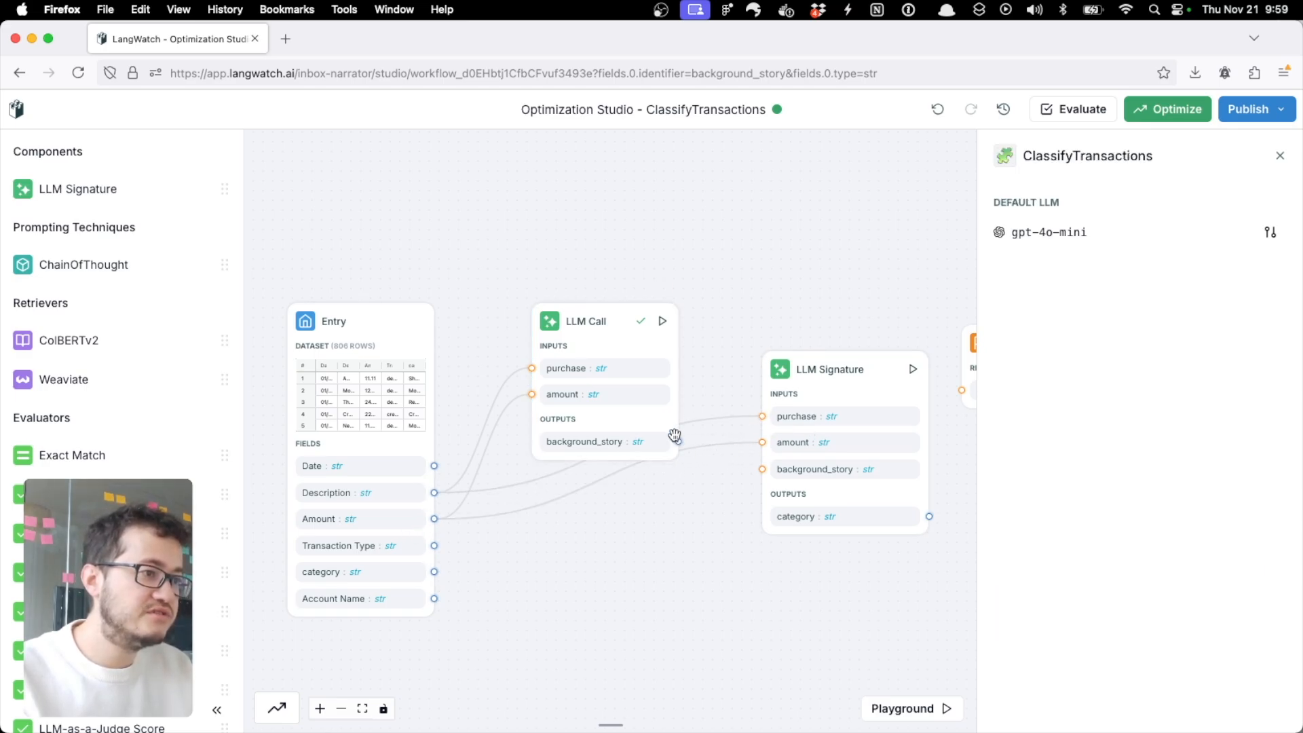
pyautogui.moveTo(676, 440); pyautogui.dragTo(762, 469)
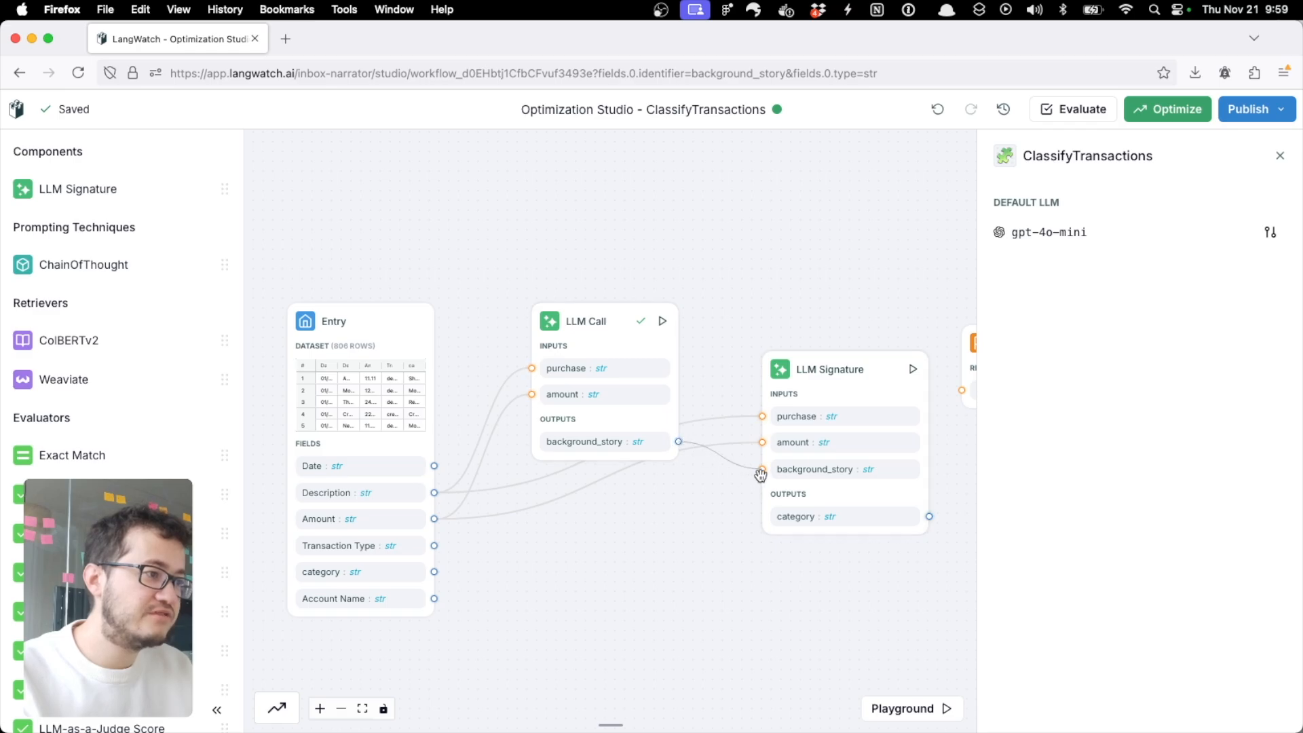
pyautogui.click(829, 355)
pyautogui.moveTo(829, 355); pyautogui.dragTo(825, 334)
# Step: Rename the LLM Call node as StoryGeneration
pyautogui.click(614, 332)
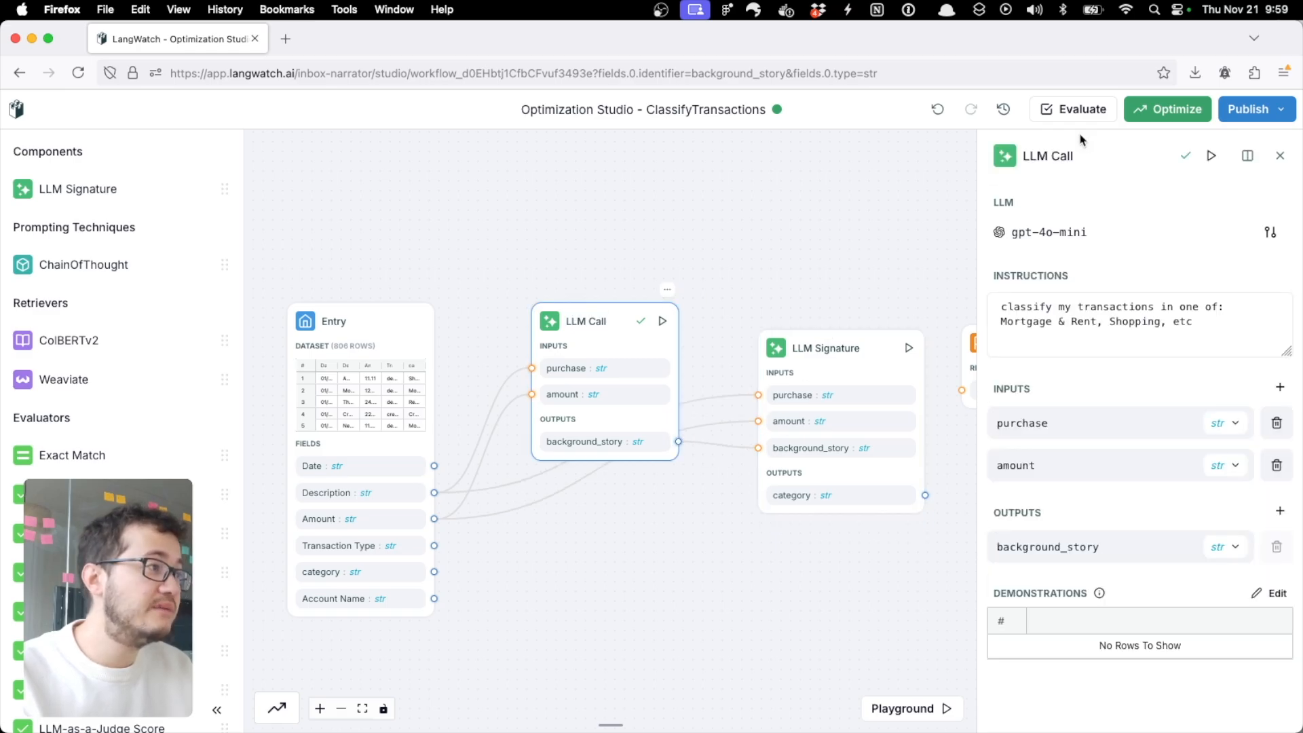
pyautogui.doubleClick(1059, 161)
pyautogui.press('super+a')
pyautogui.write('StoryGeneration')
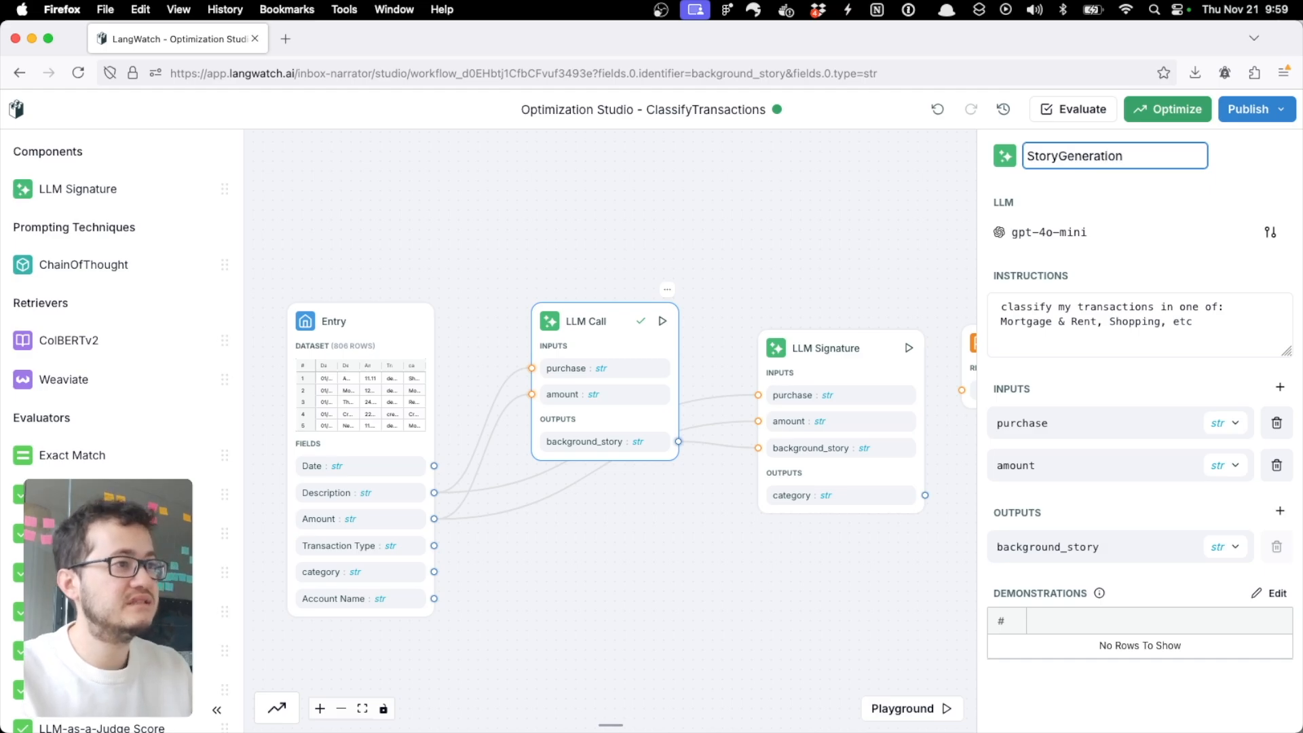
# Step: Rename the LLM Signature node as TransactionClassification
pyautogui.click(828, 363)
pyautogui.doubleClick(1064, 157)
pyautogui.press('super+a')
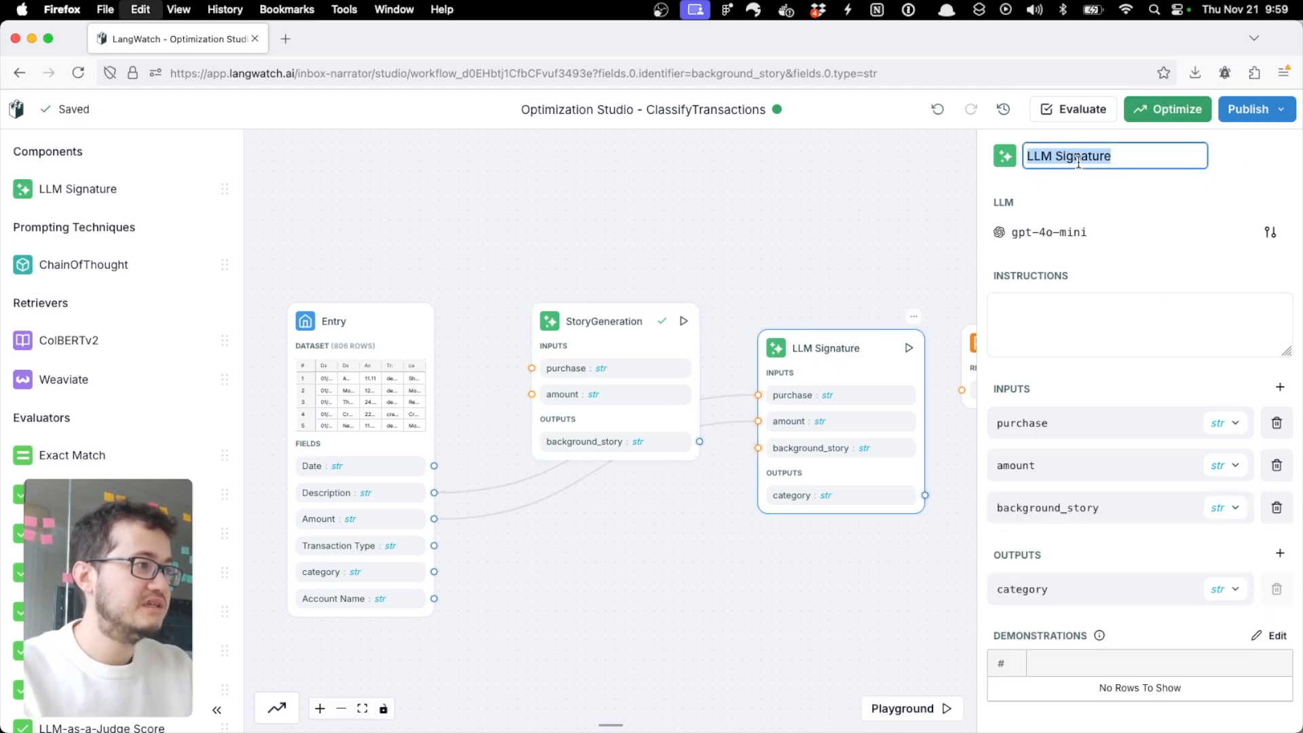
pyautogui.write('Transaction')
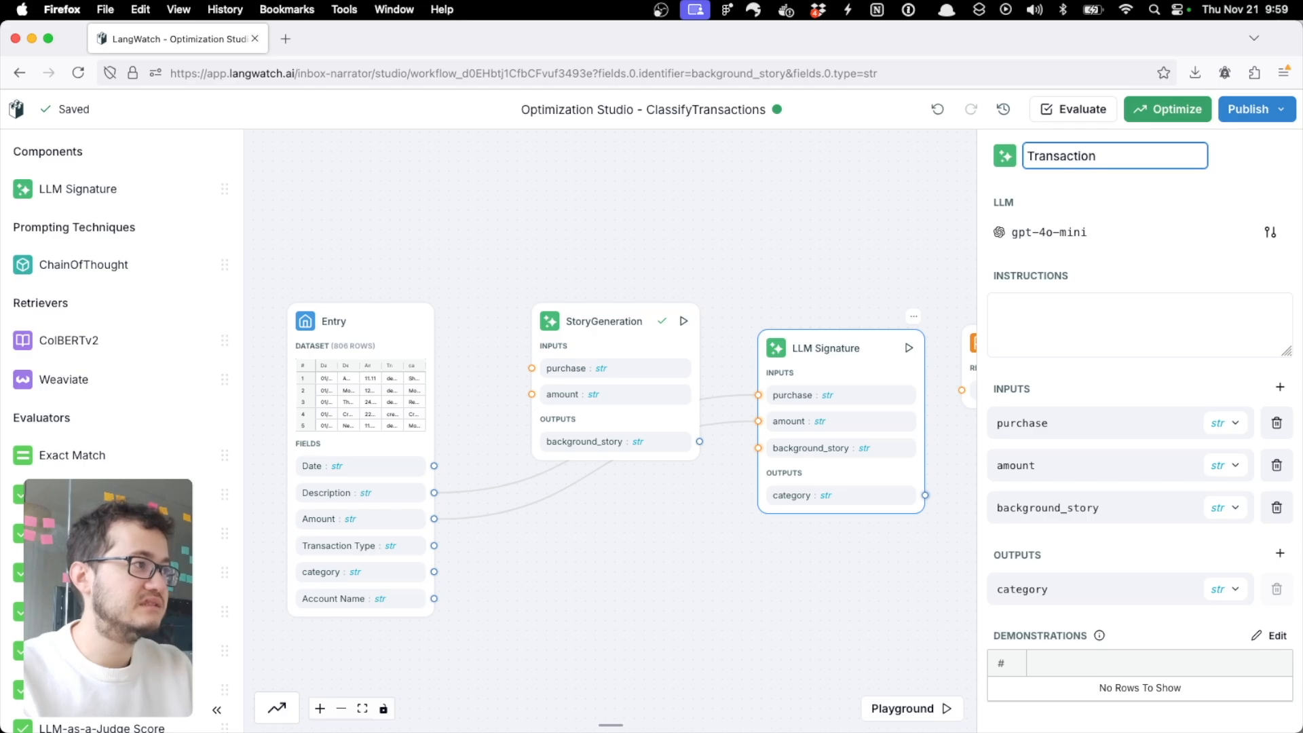
pyautogui.write('Classificatio')
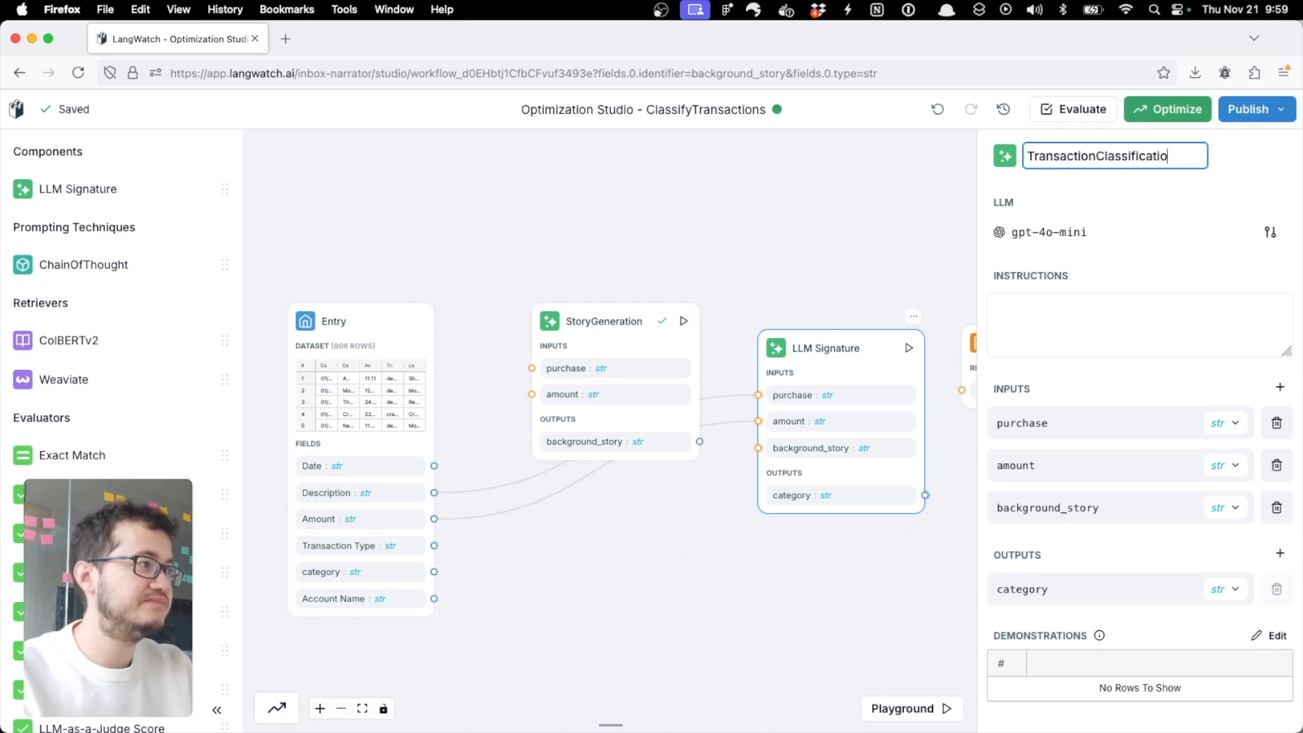
pyautogui.write('n')
pyautogui.press('Return')
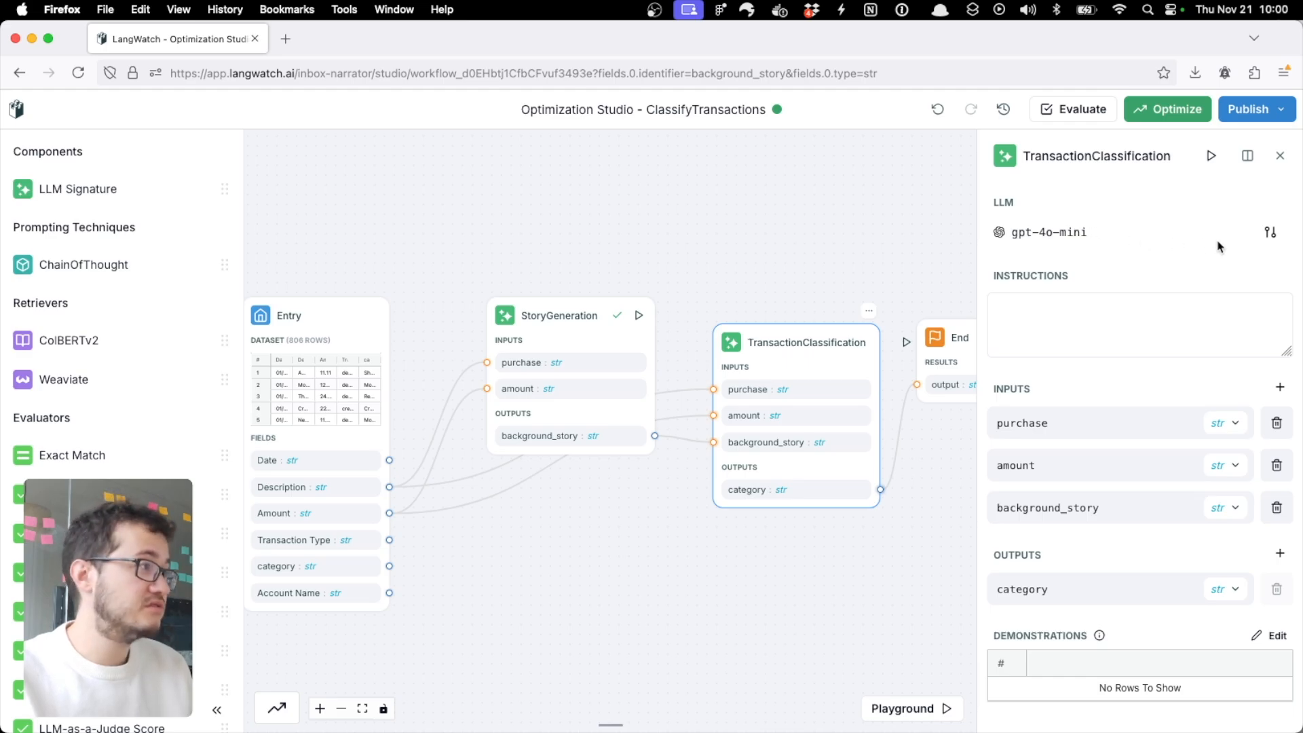
# Step: Set the TransactionClassification node's LLM model to gpt-4o
pyautogui.click(1271, 233)
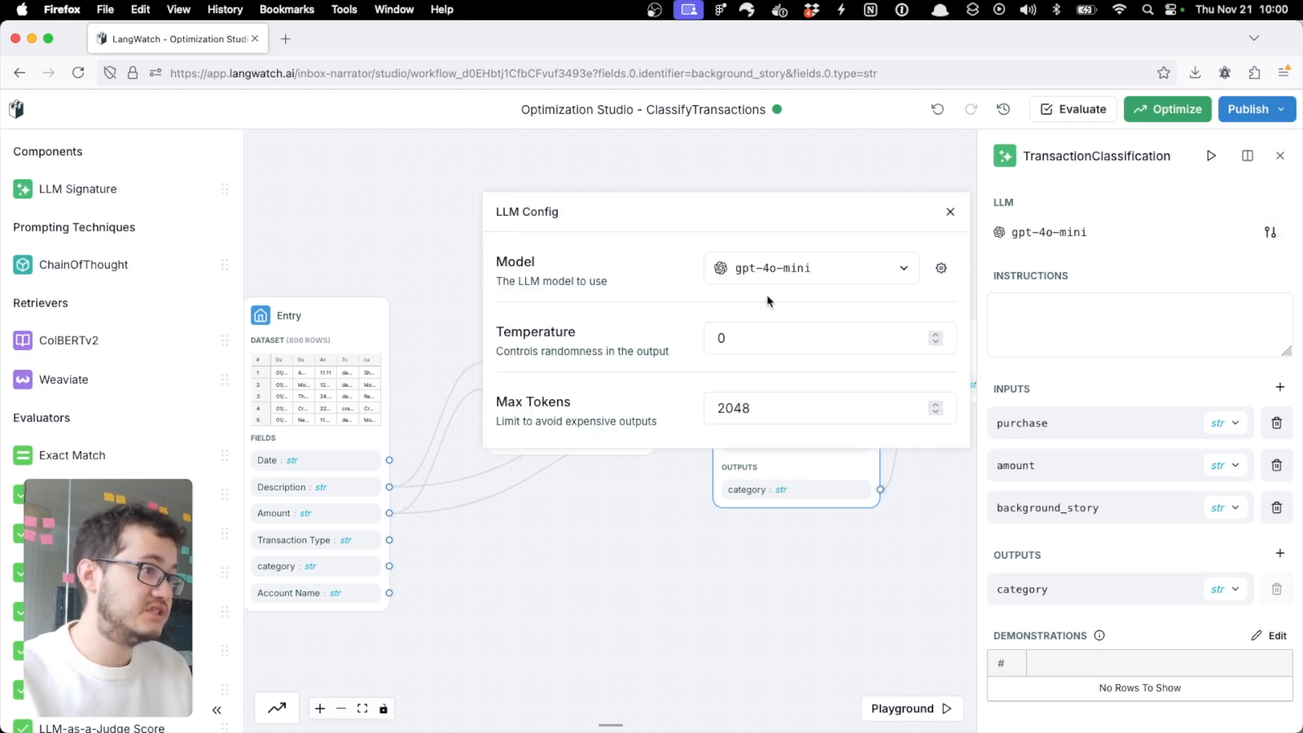
pyautogui.click(816, 267)
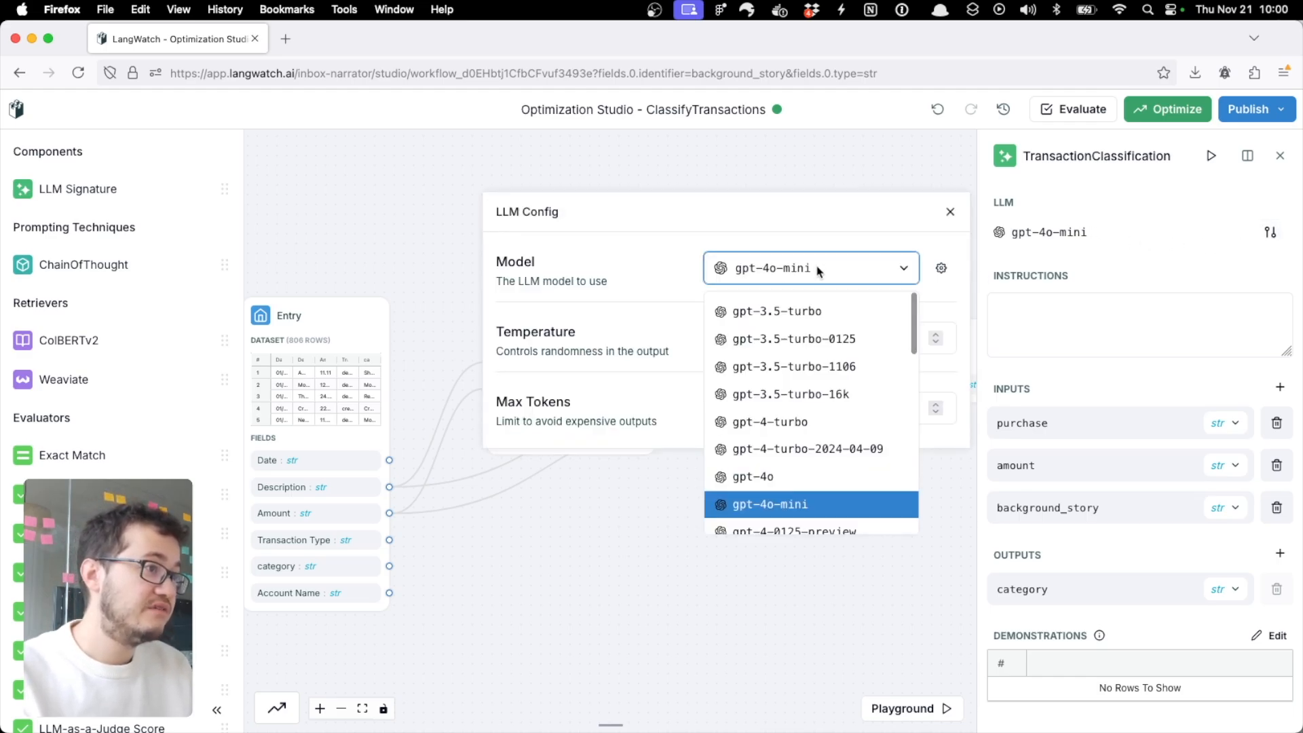
pyautogui.click(733, 479)
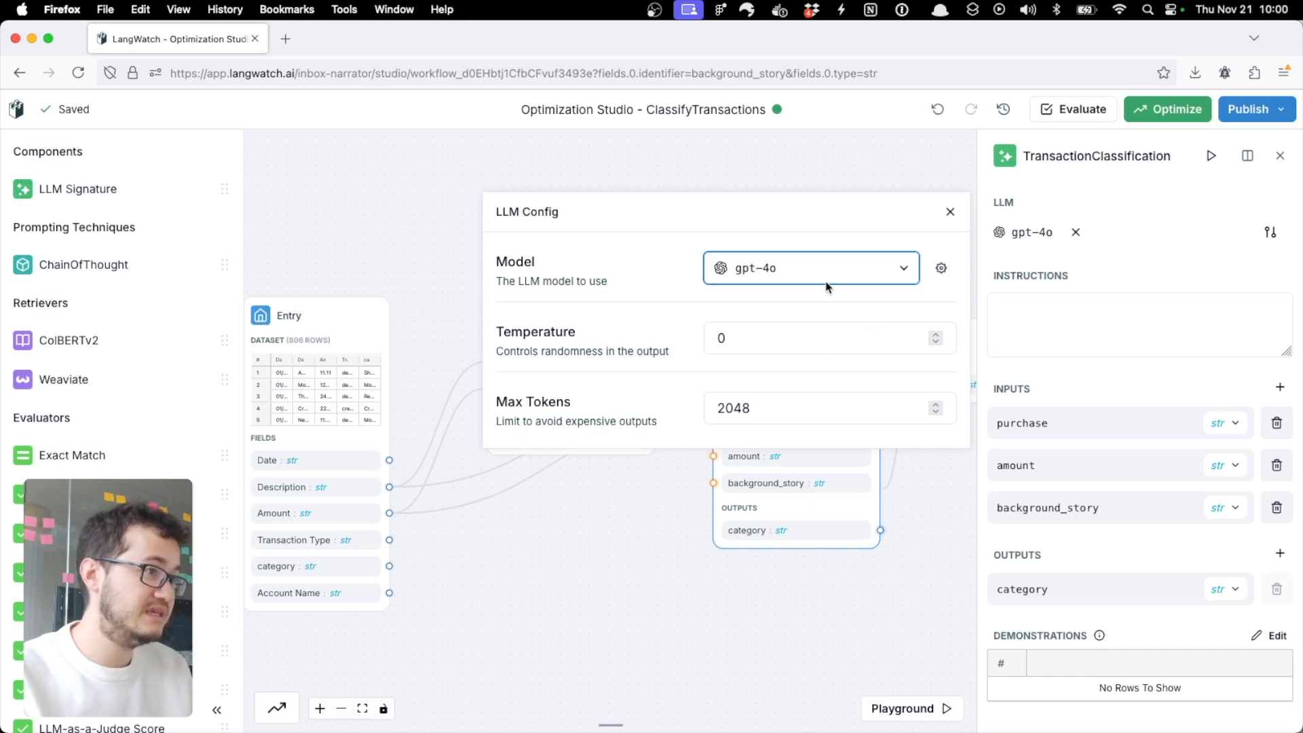
pyautogui.click(952, 214)
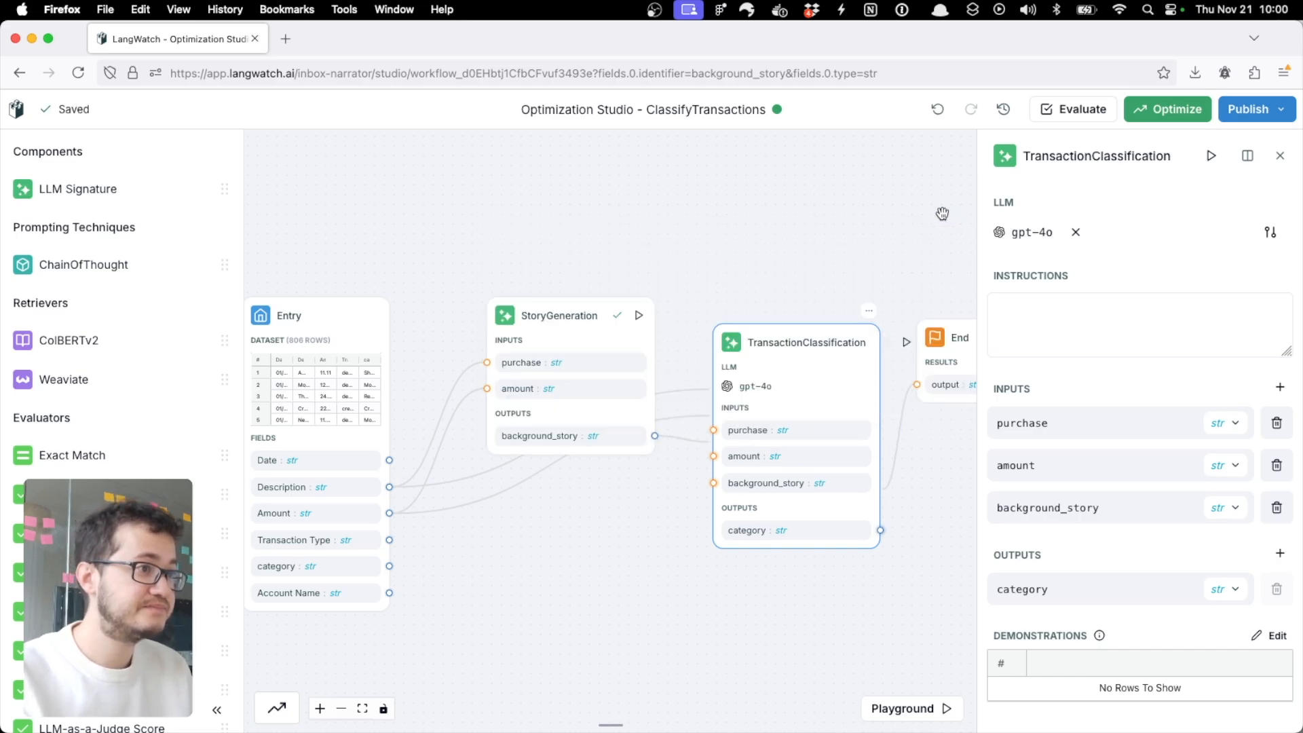
# Step: Move the transaction classification instructions from the StoryGeneration node to the TransactionClassification node
pyautogui.click(539, 355)
pyautogui.click(1141, 307)
pyautogui.press('super+a')
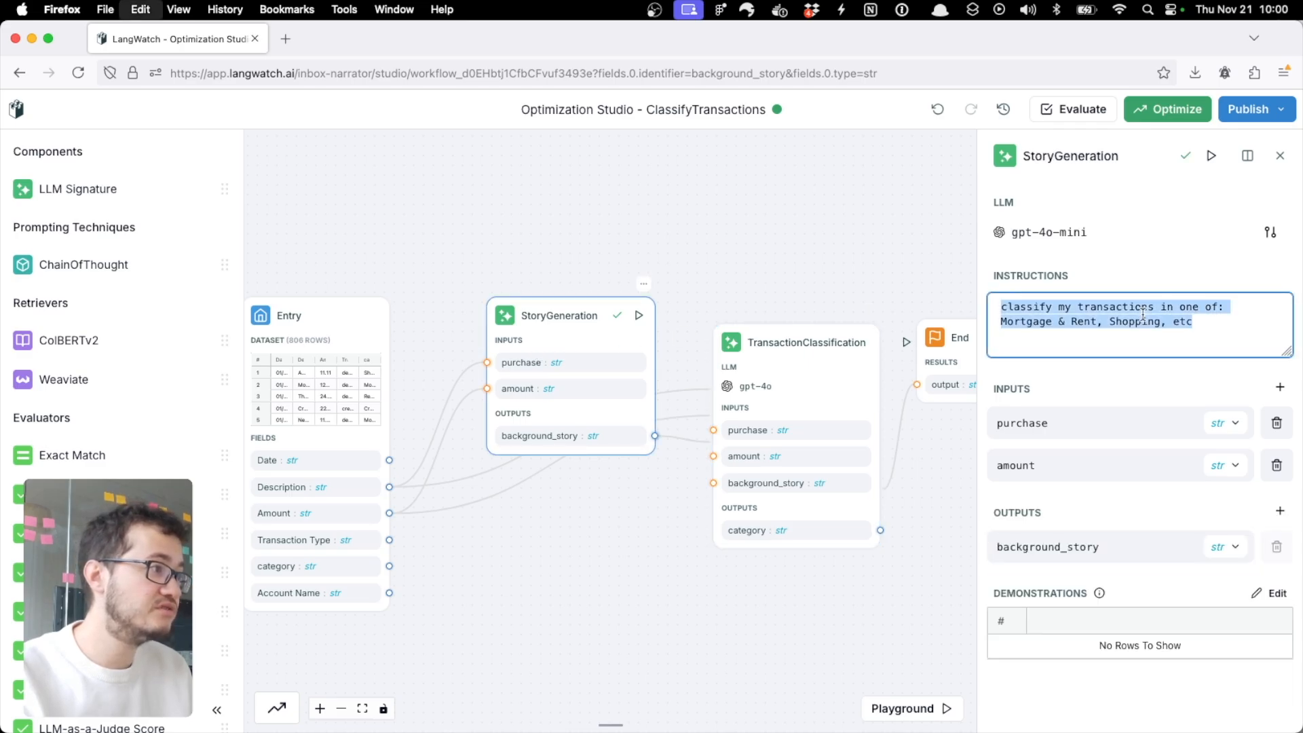
pyautogui.press('super+x')
pyautogui.click(791, 360)
pyautogui.click(1082, 330)
pyautogui.press('super+v')
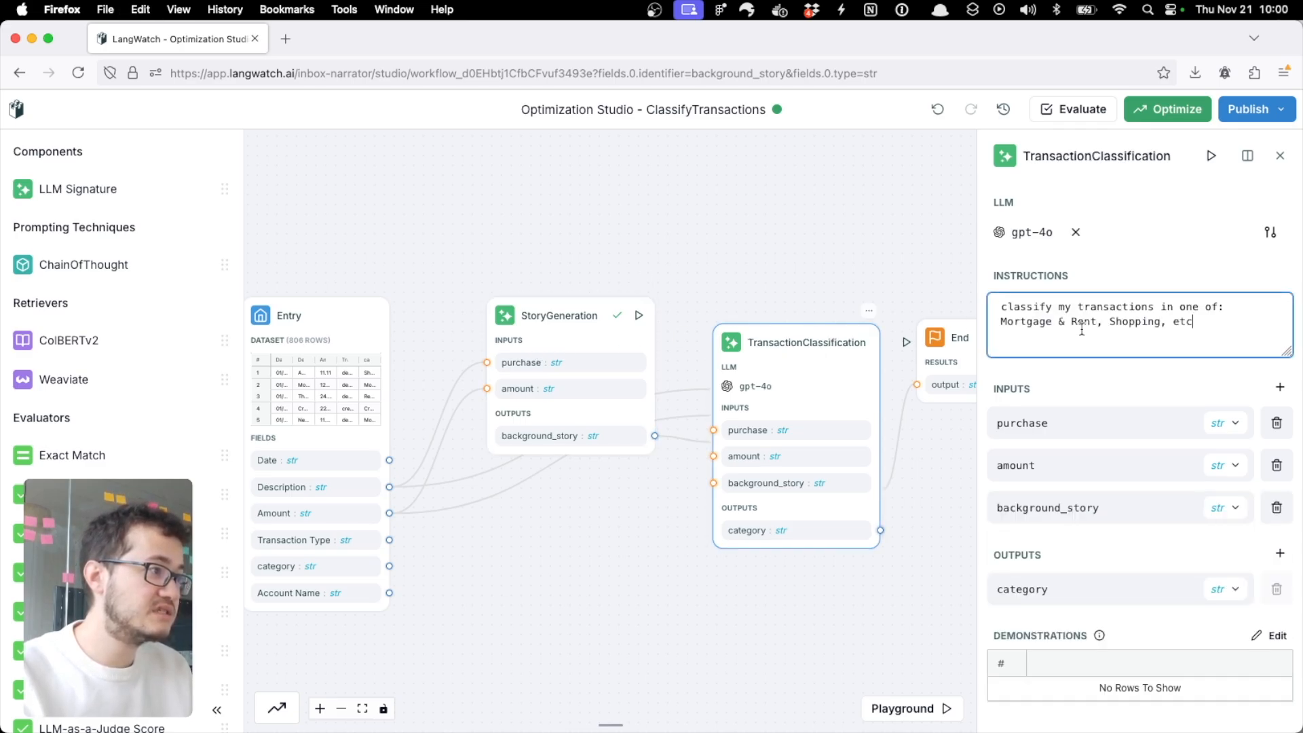
# Step: Set the StoryGeneration node's LLM temperature to 1
pyautogui.click(587, 326)
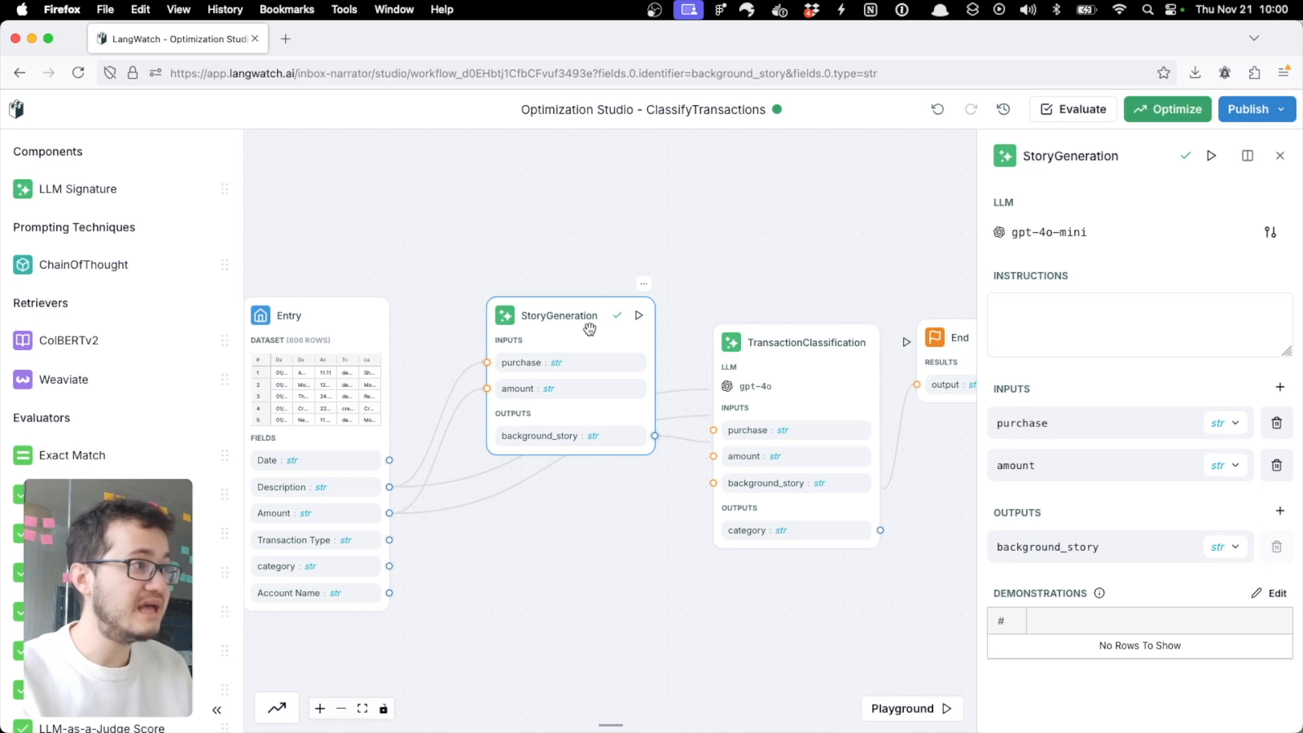
pyautogui.click(1270, 232)
pyautogui.click(735, 336)
pyautogui.write('1')
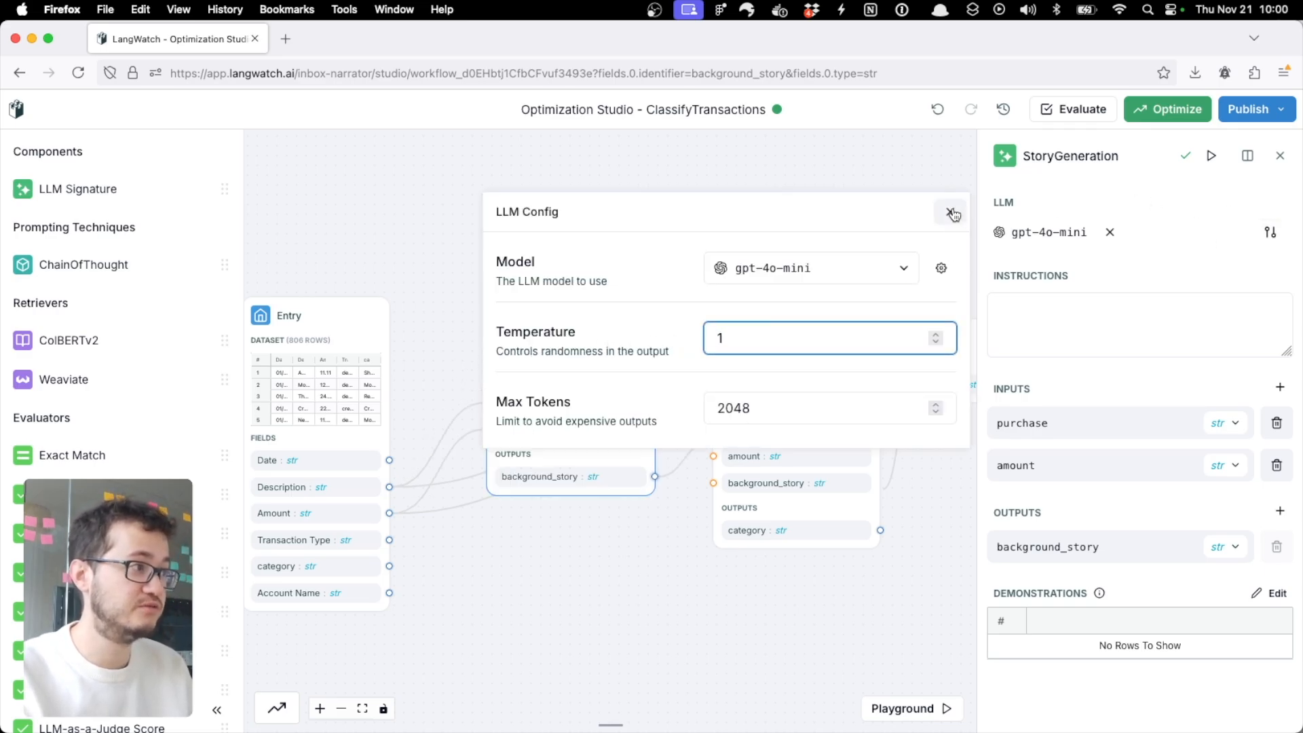
pyautogui.click(950, 212)
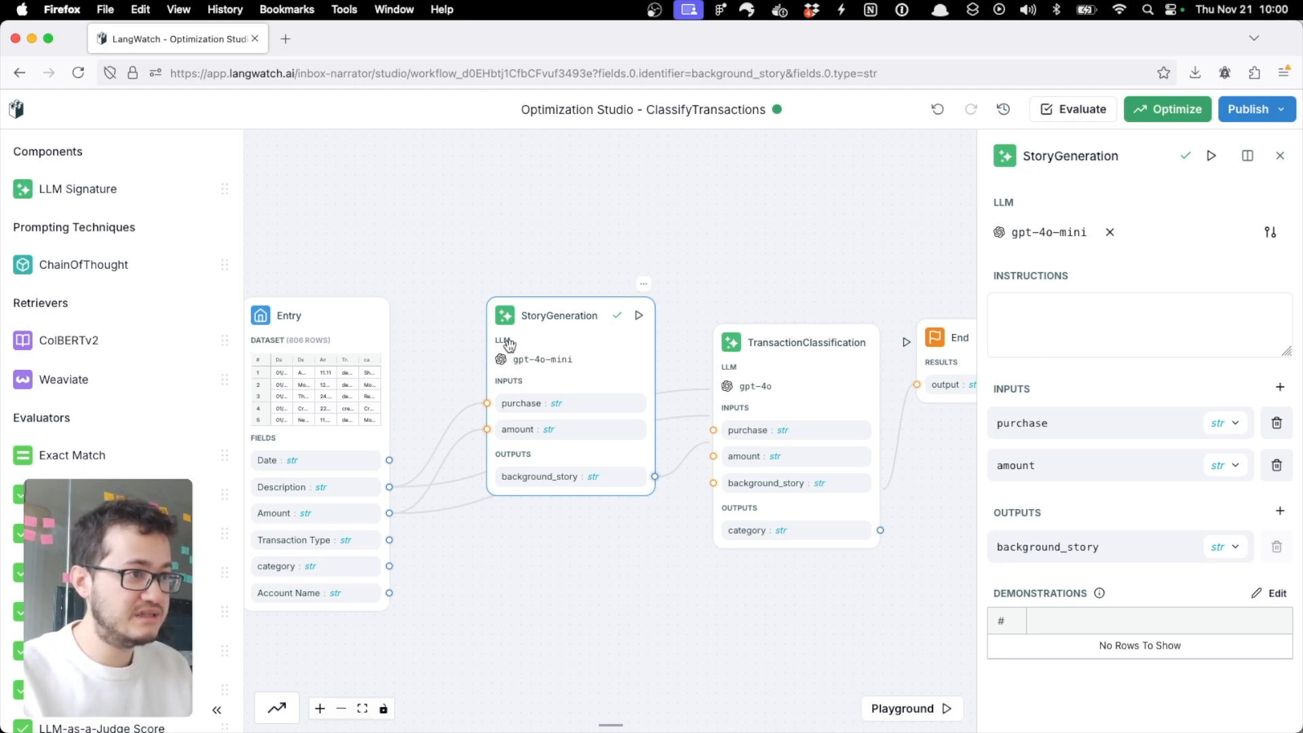
# Step: Run the workflow up to the TransactionClassification node and check the category it outputs
pyautogui.click(809, 377)
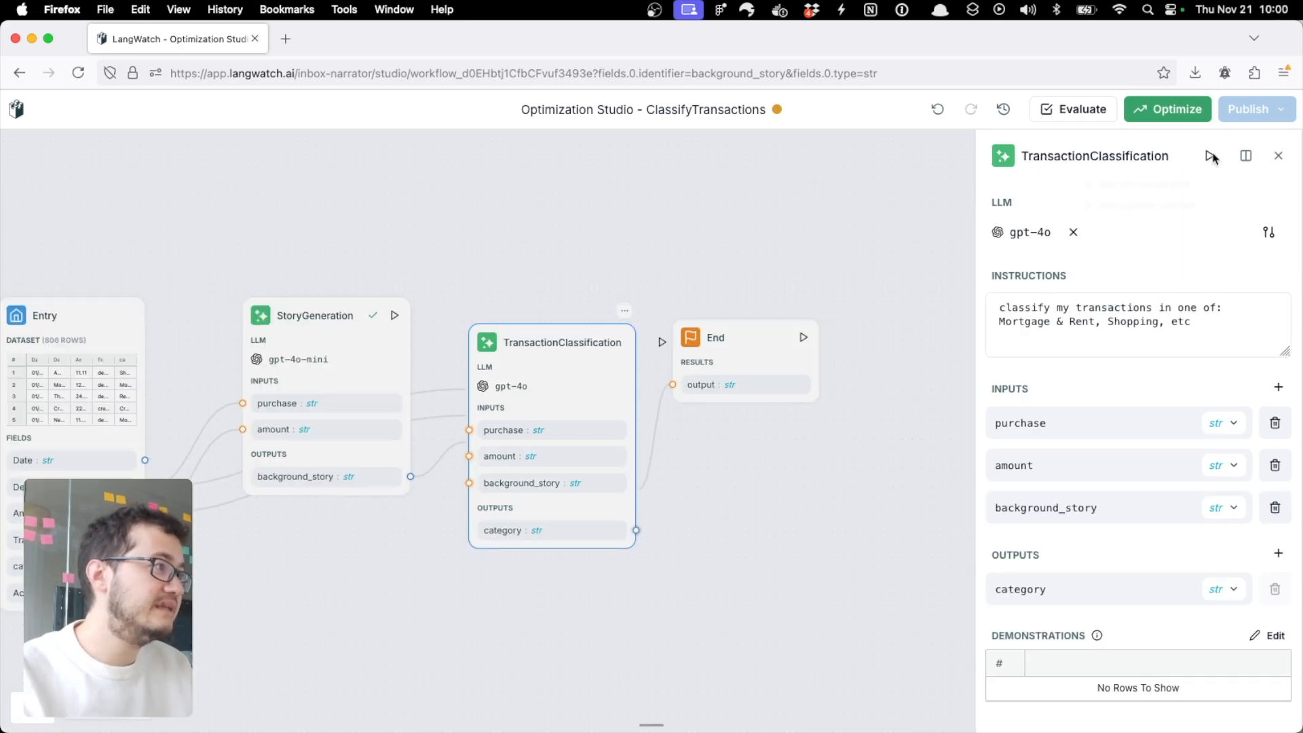
pyautogui.click(1211, 157)
pyautogui.click(762, 226)
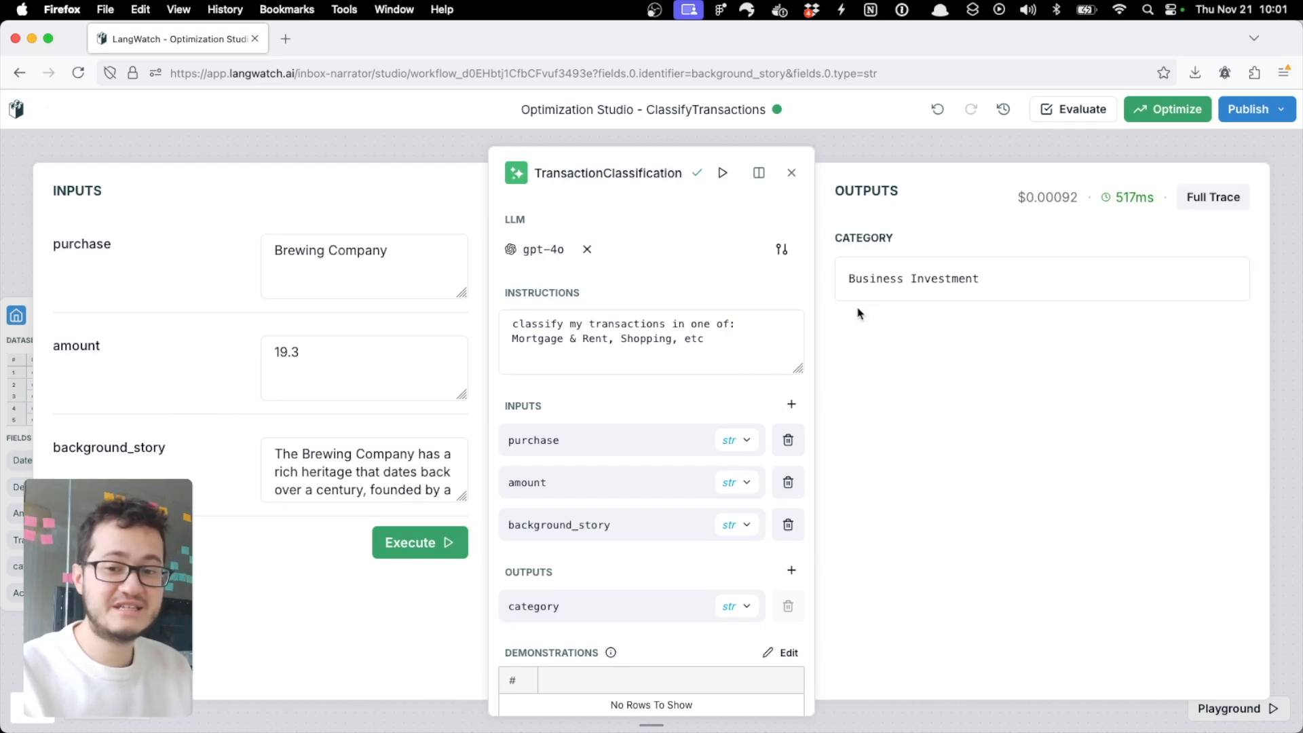
pyautogui.moveTo(848, 283); pyautogui.dragTo(982, 284)
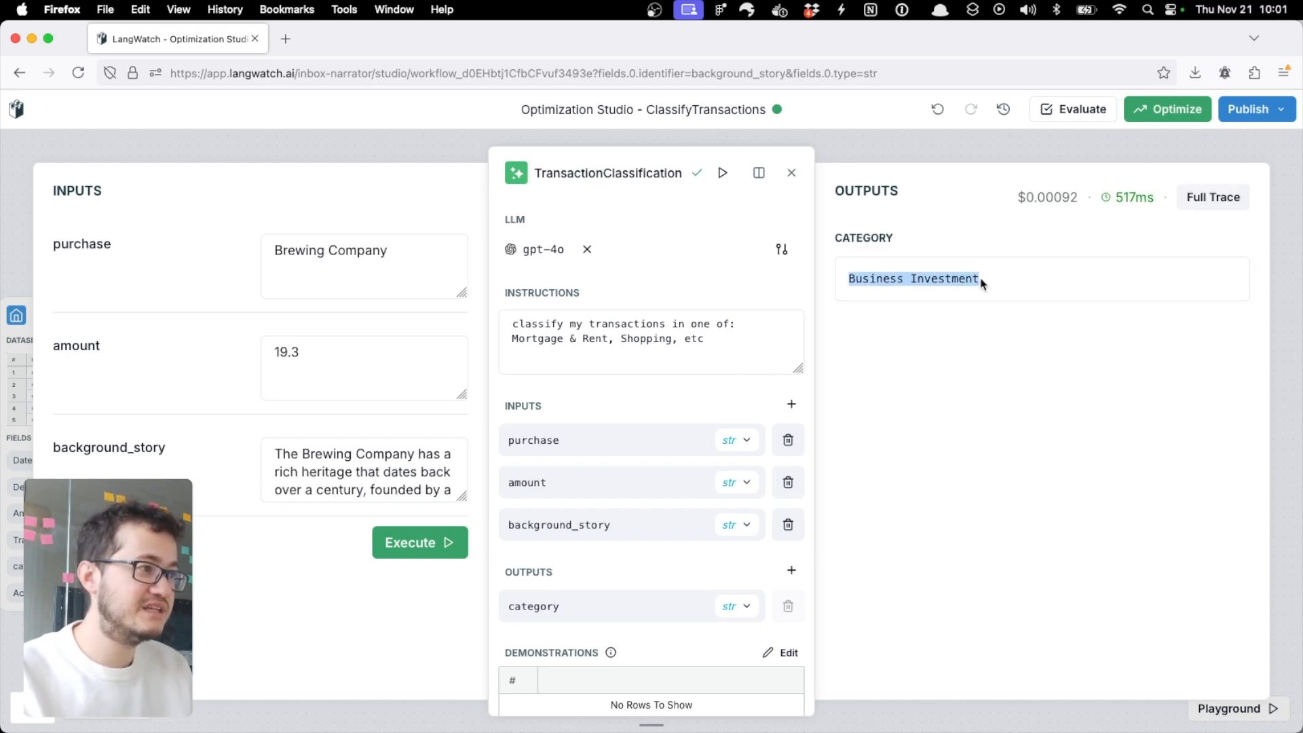
pyautogui.click(899, 367)
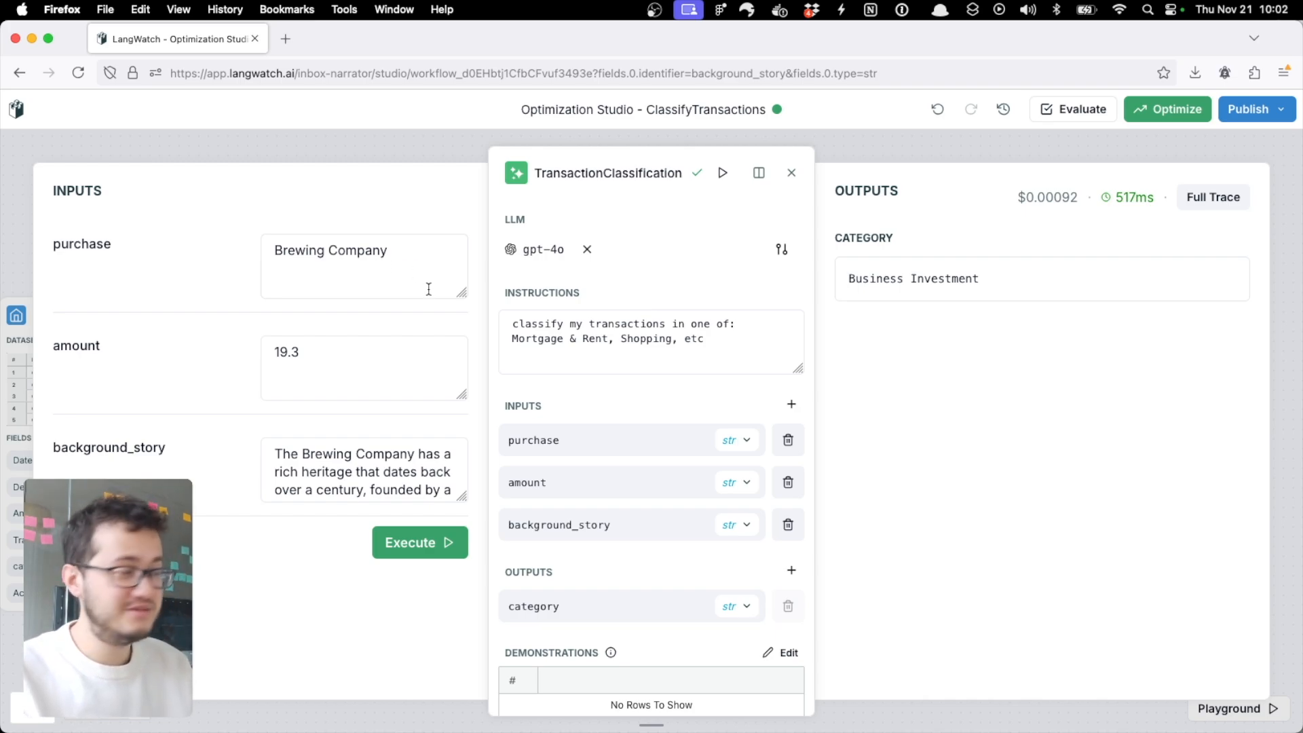
# Step: Open the run's full trace and examine the workflow, StoryGeneration and gpt-4o-mini spans
pyautogui.click(1196, 207)
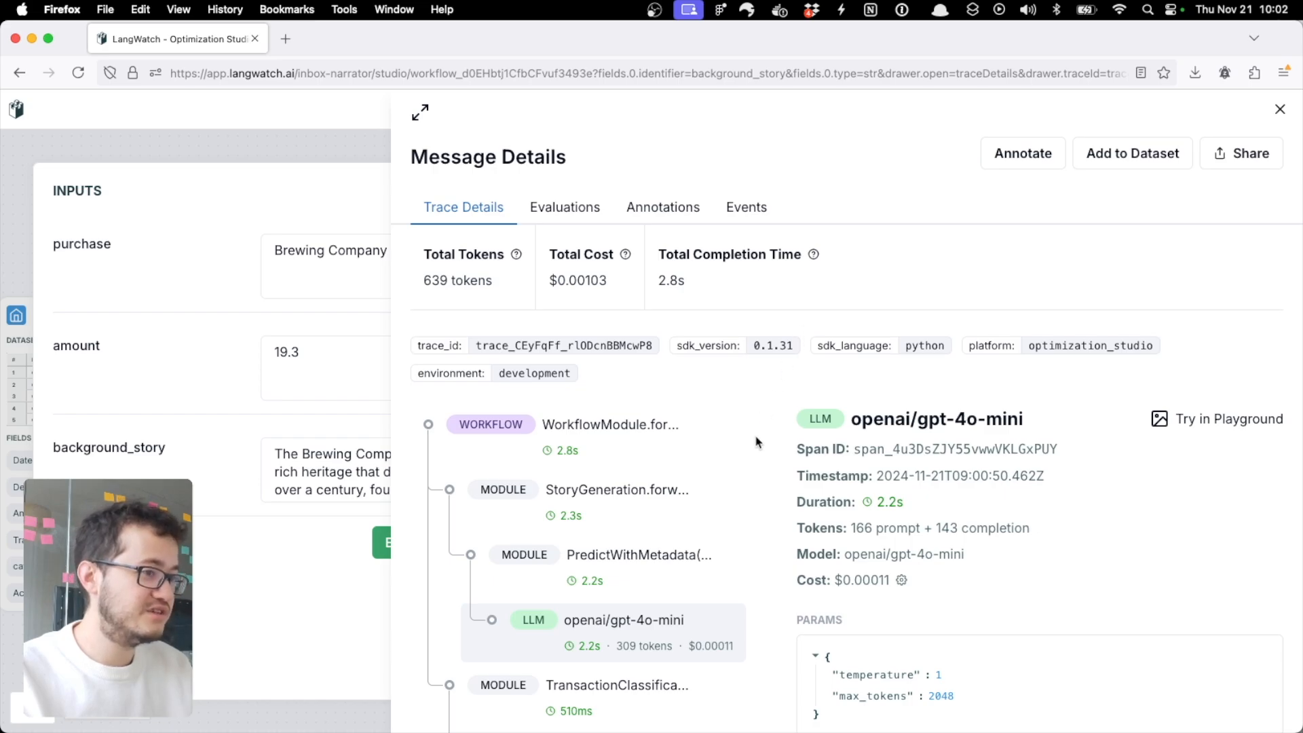
pyautogui.scroll(-3, 760, 454)
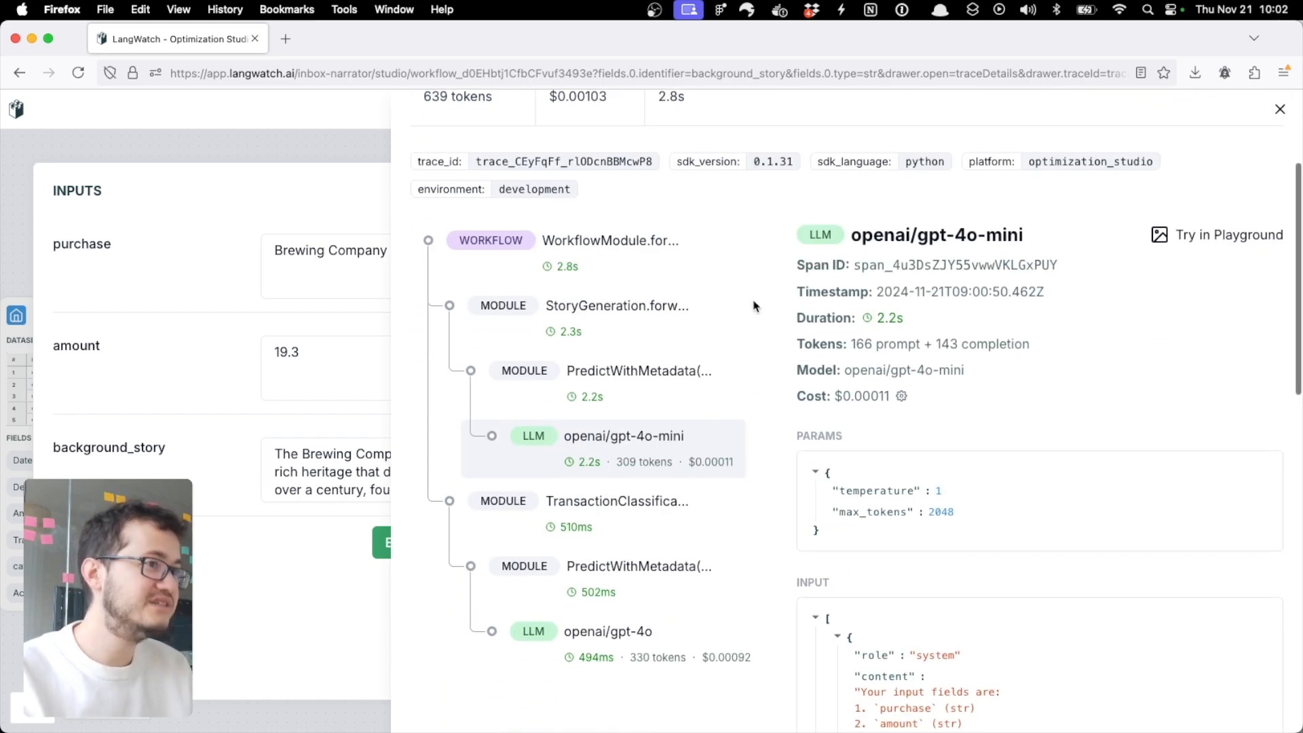
pyautogui.click(597, 245)
pyautogui.click(604, 382)
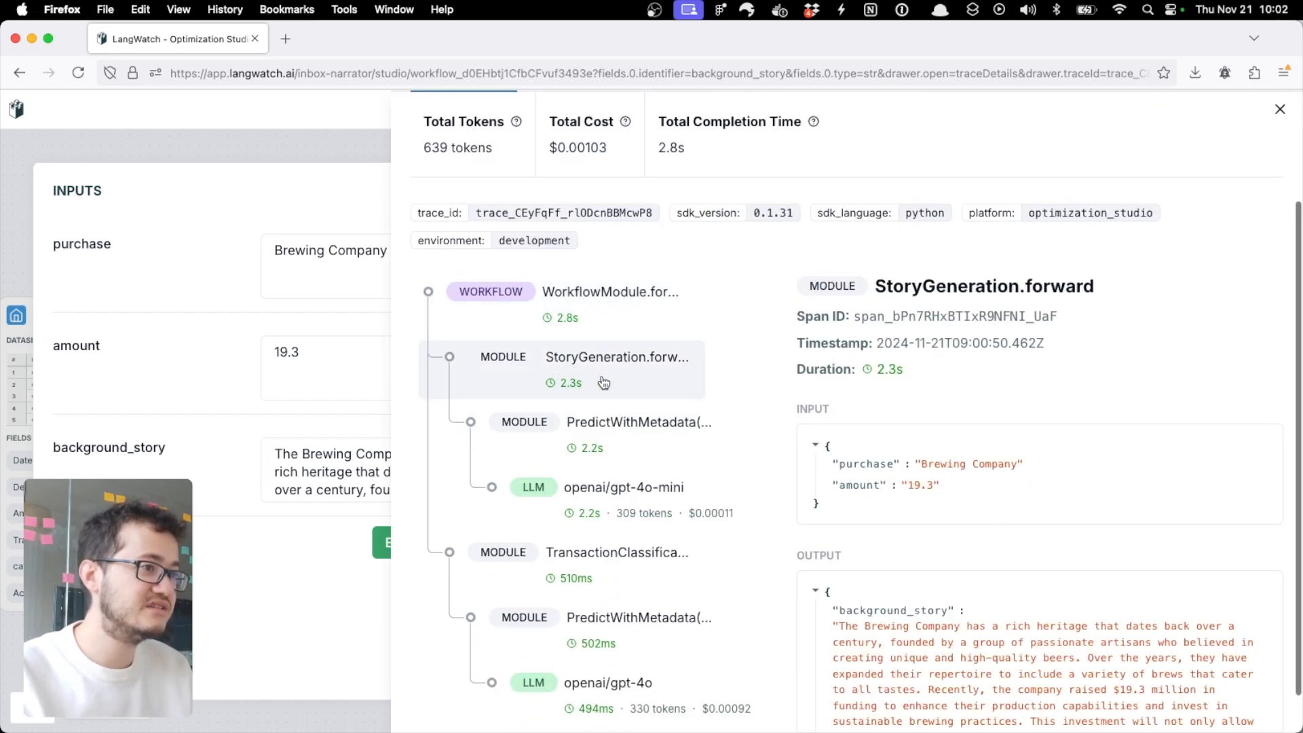
pyautogui.click(653, 507)
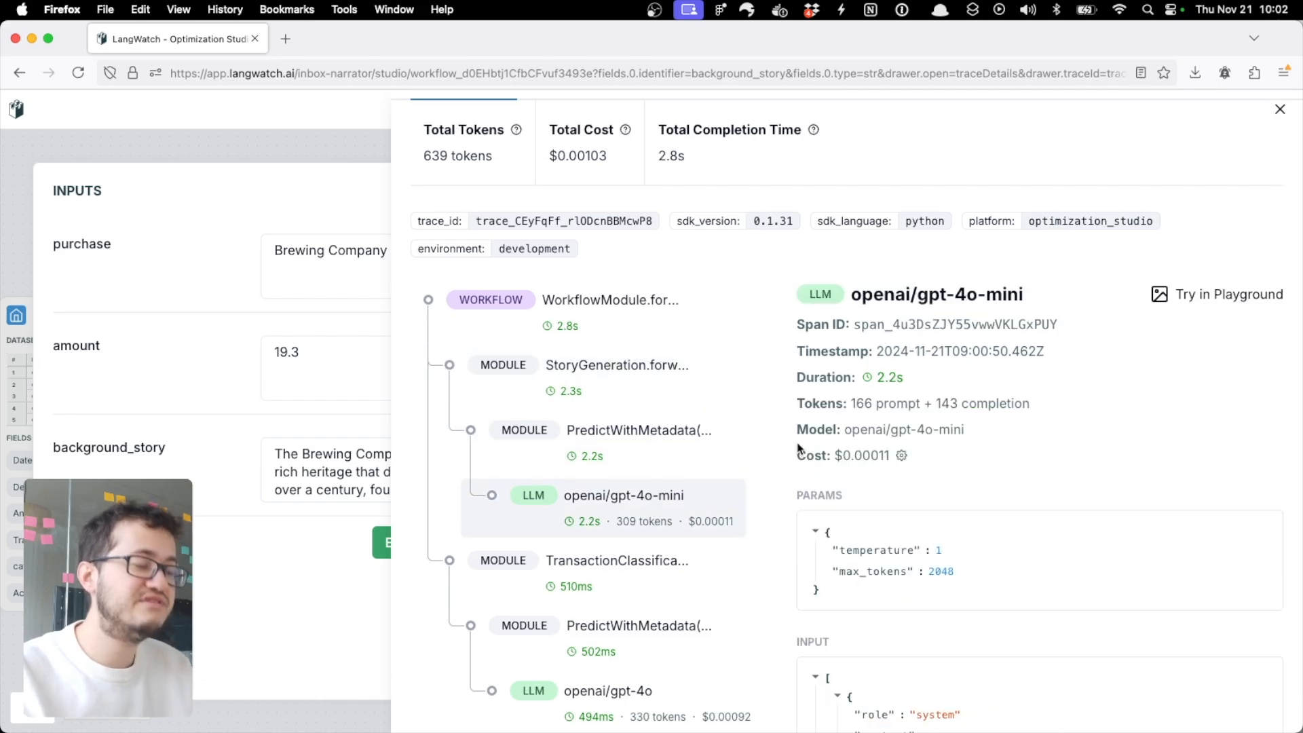
pyautogui.scroll(-5, 800, 448)
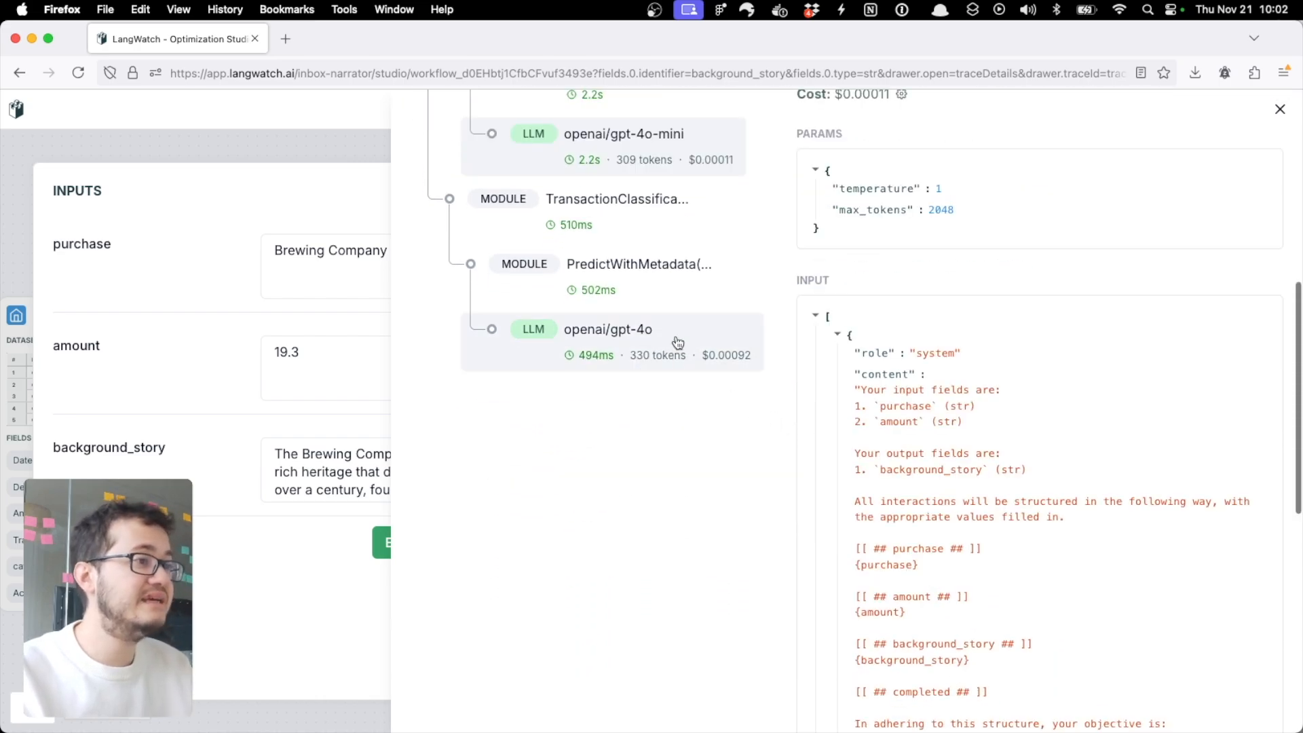
# Step: Examine the gpt-4o span's parameters and input messages, expanding the truncated system prompt
pyautogui.click(676, 335)
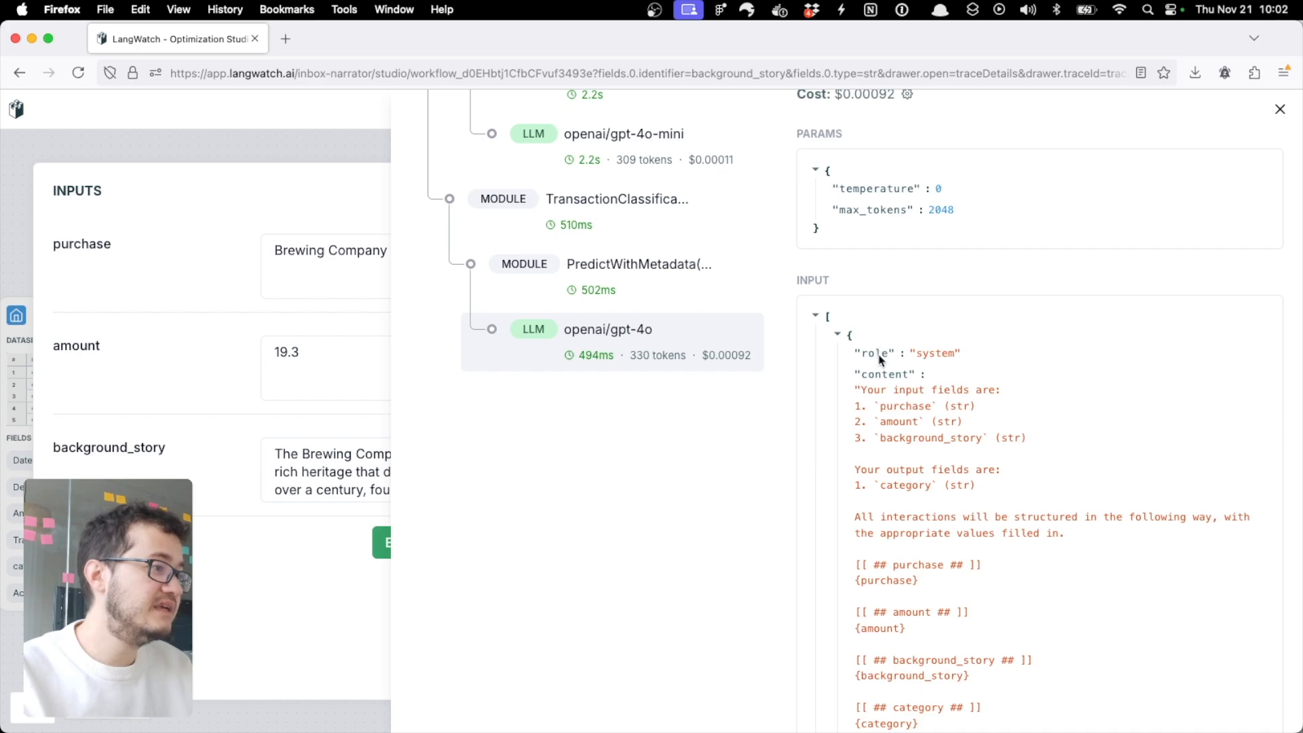
pyautogui.scroll(-2, 882, 427)
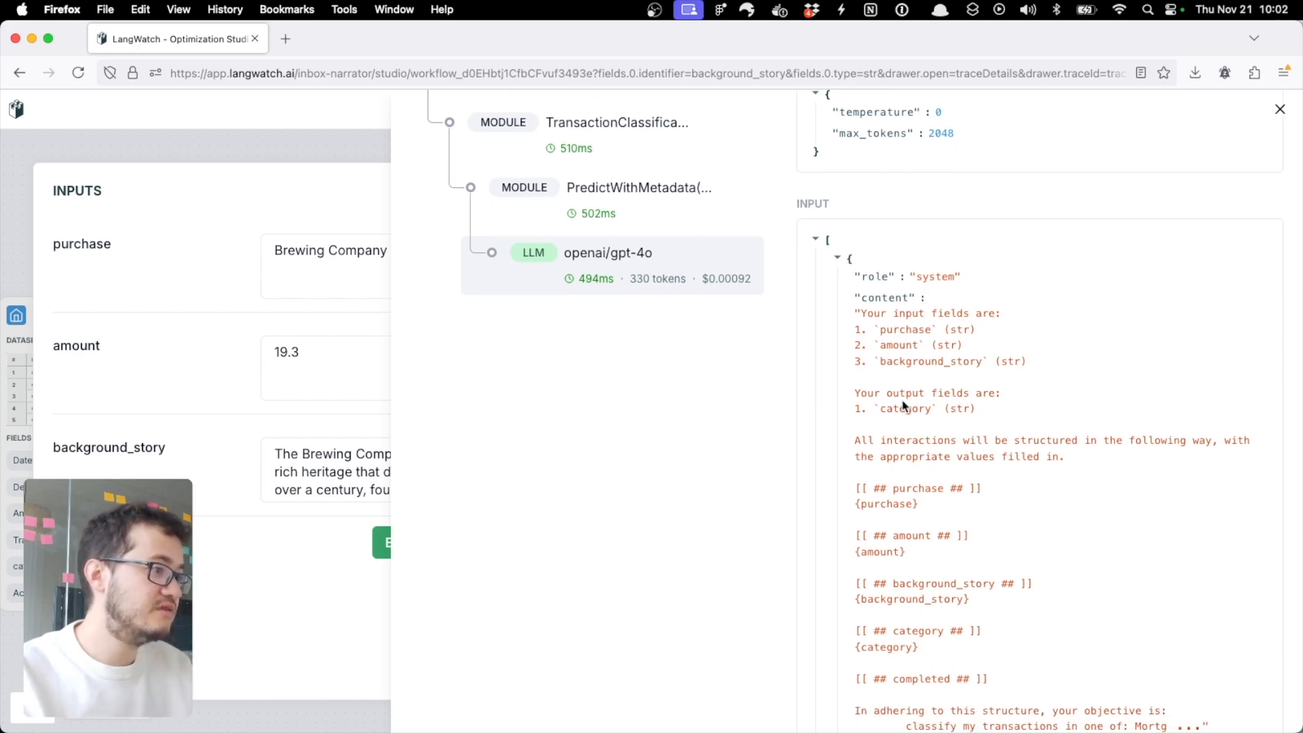
pyautogui.scroll(-2, 902, 406)
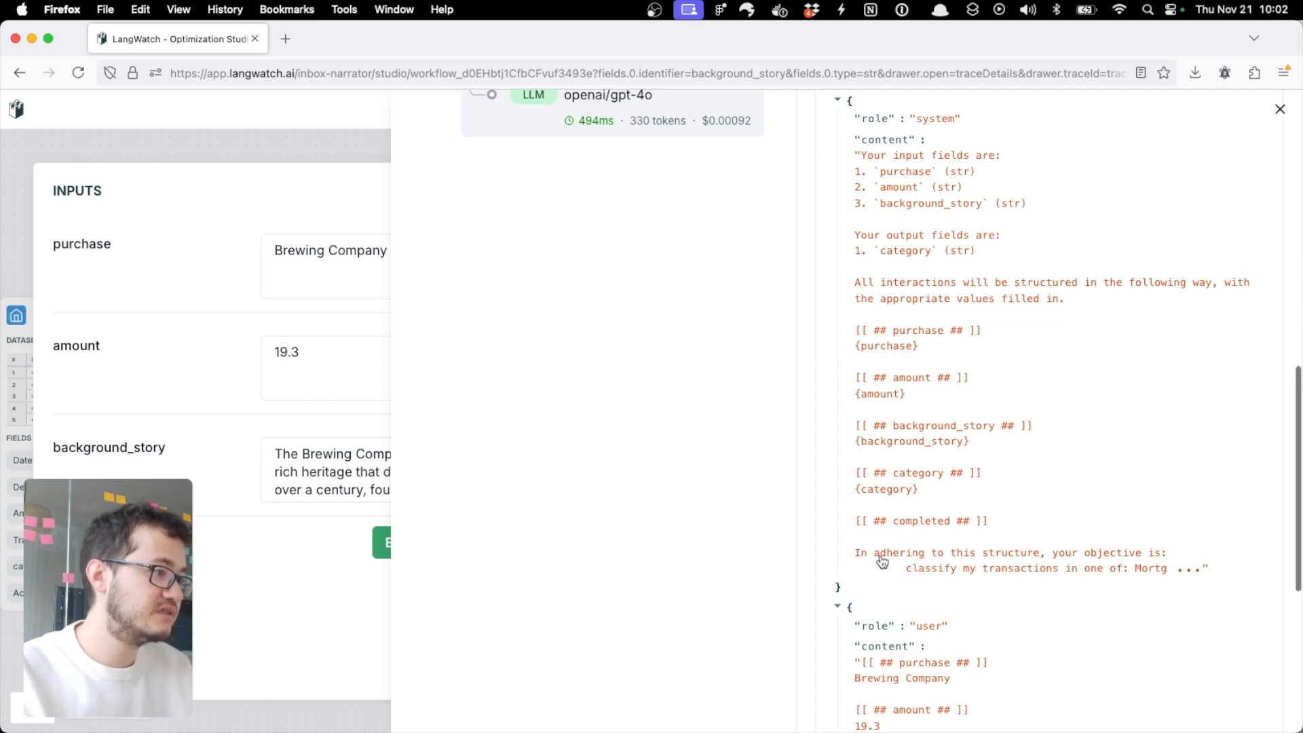
pyautogui.click(1191, 569)
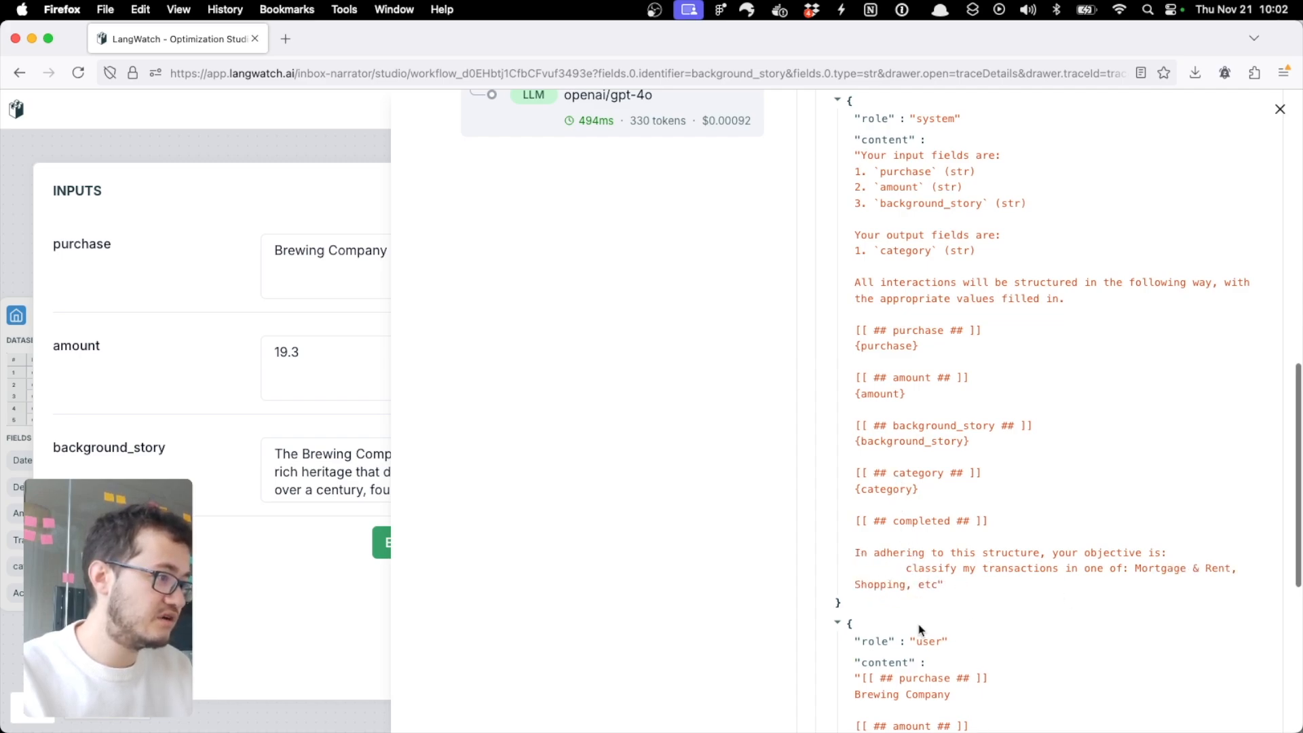
pyautogui.scroll(-3, 918, 475)
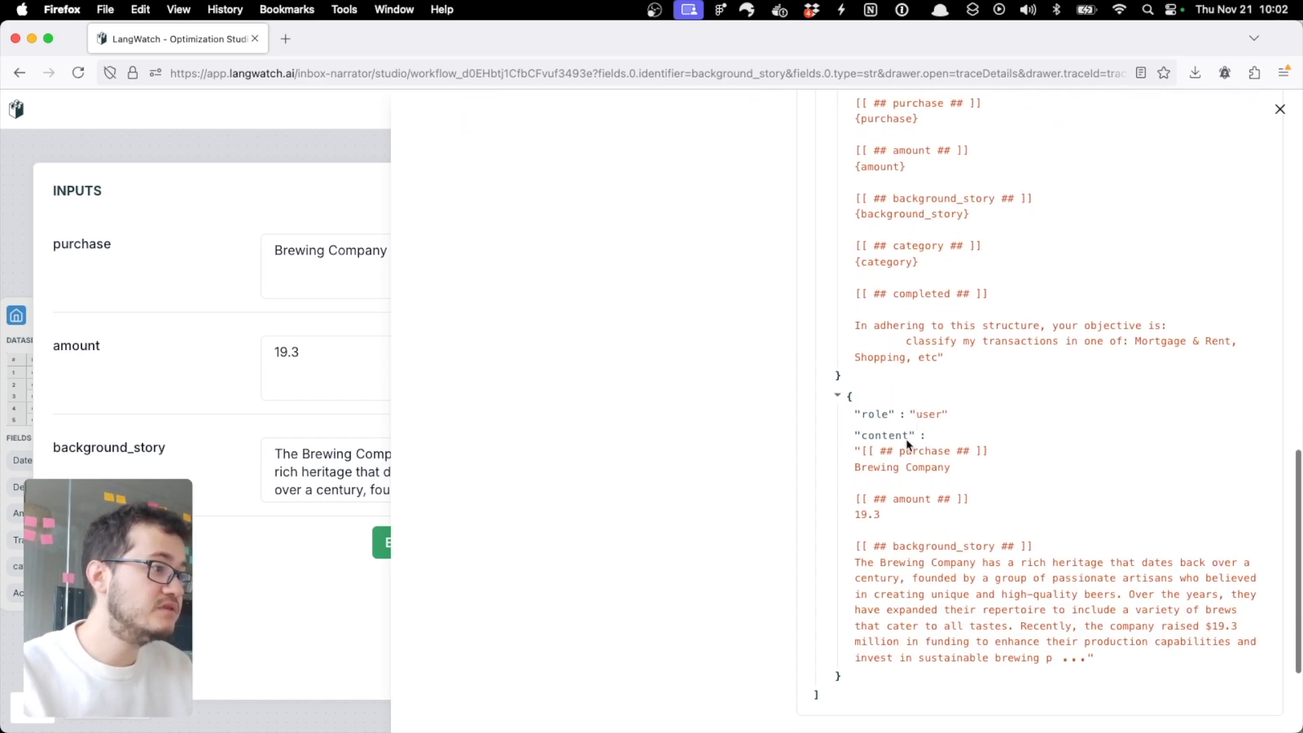
pyautogui.scroll(-2, 874, 610)
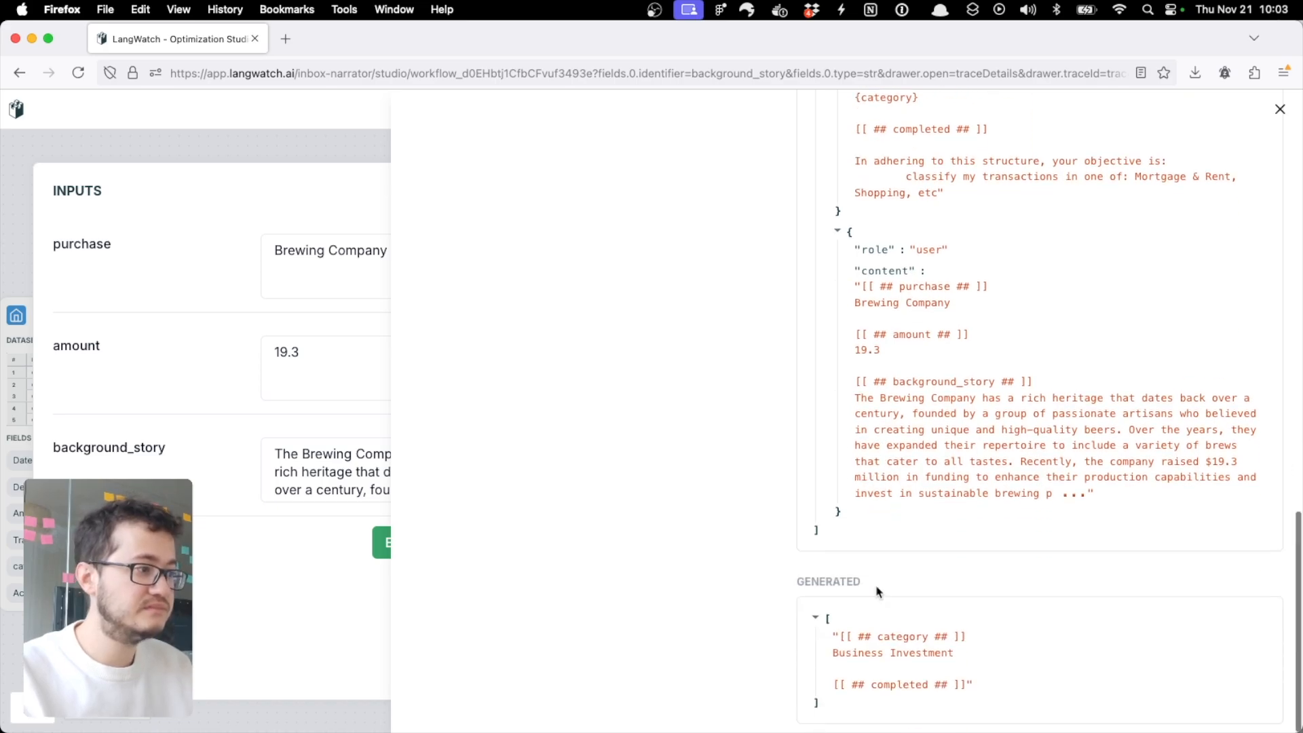
# Step: Examine the category and completed markers in the gpt-4o span's generated output, and close the trace details
pyautogui.moveTo(835, 667); pyautogui.dragTo(972, 667)
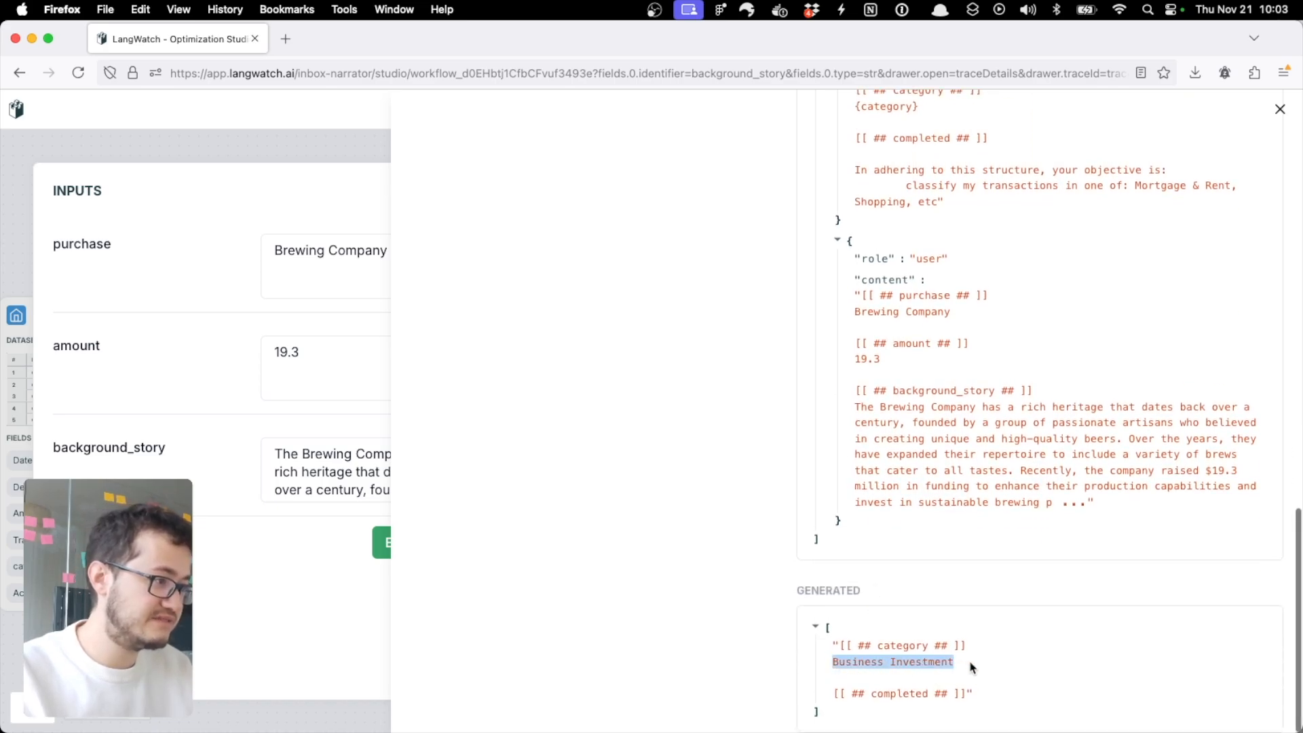
pyautogui.click(910, 649)
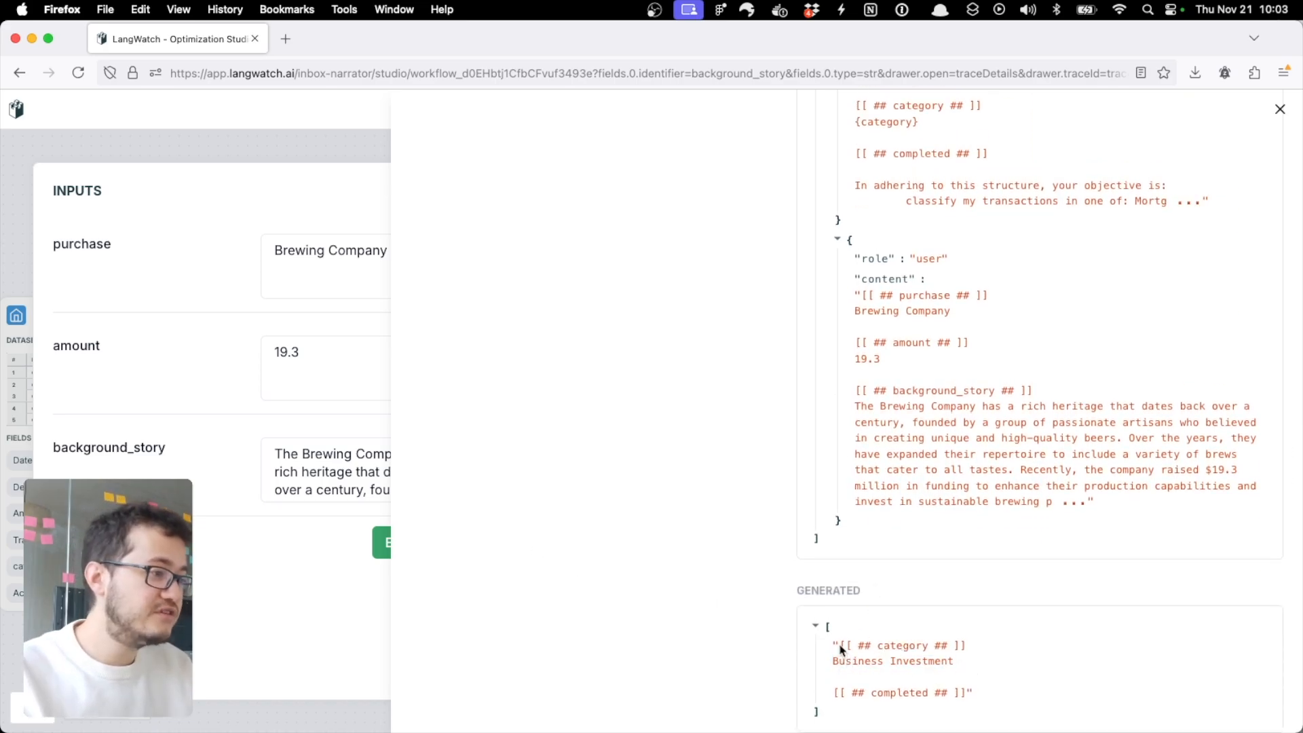
pyautogui.moveTo(841, 651); pyautogui.dragTo(974, 651)
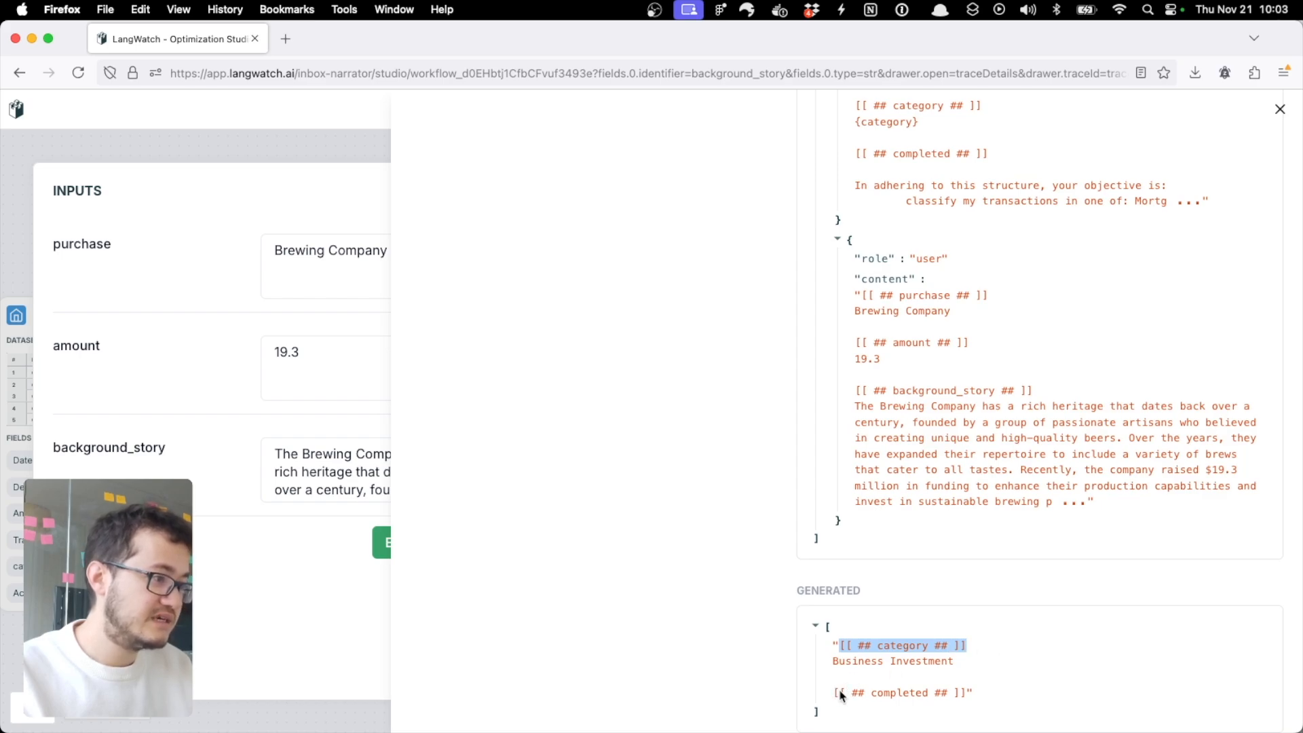
pyautogui.moveTo(840, 693); pyautogui.dragTo(917, 694)
pyautogui.click(603, 508)
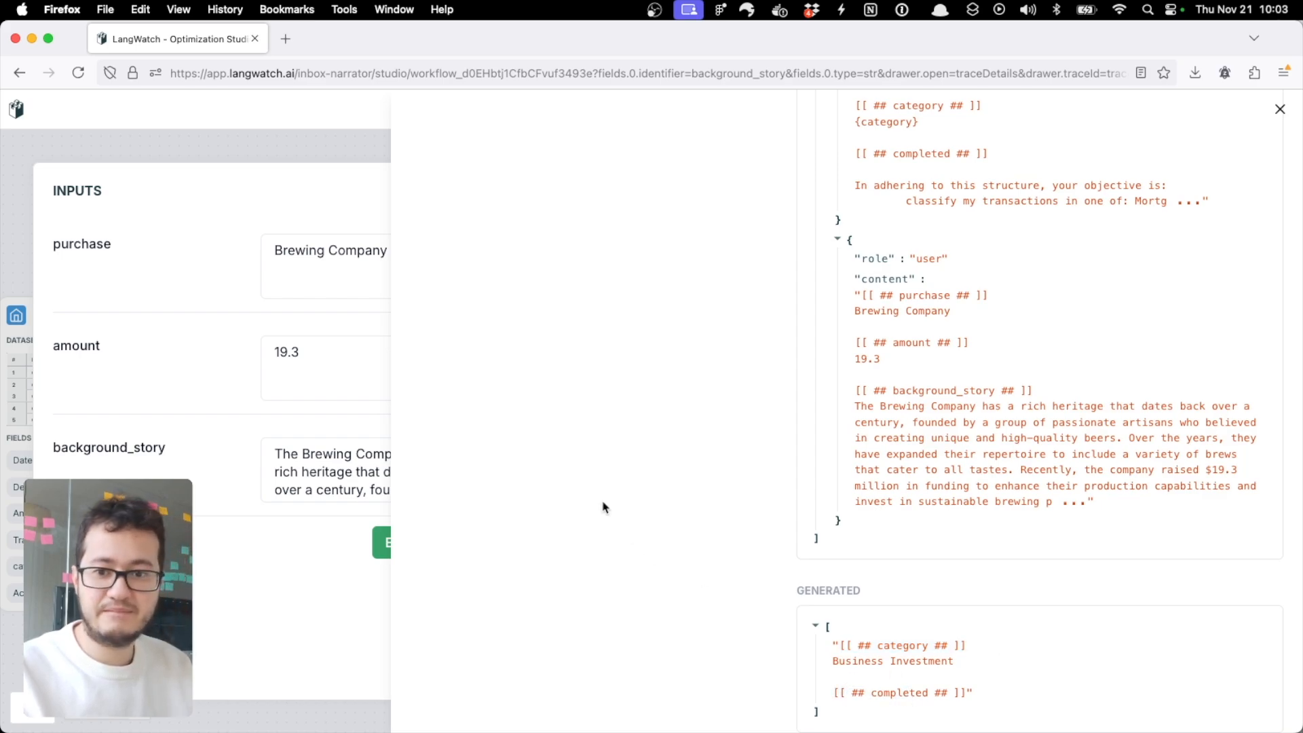
pyautogui.click(203, 573)
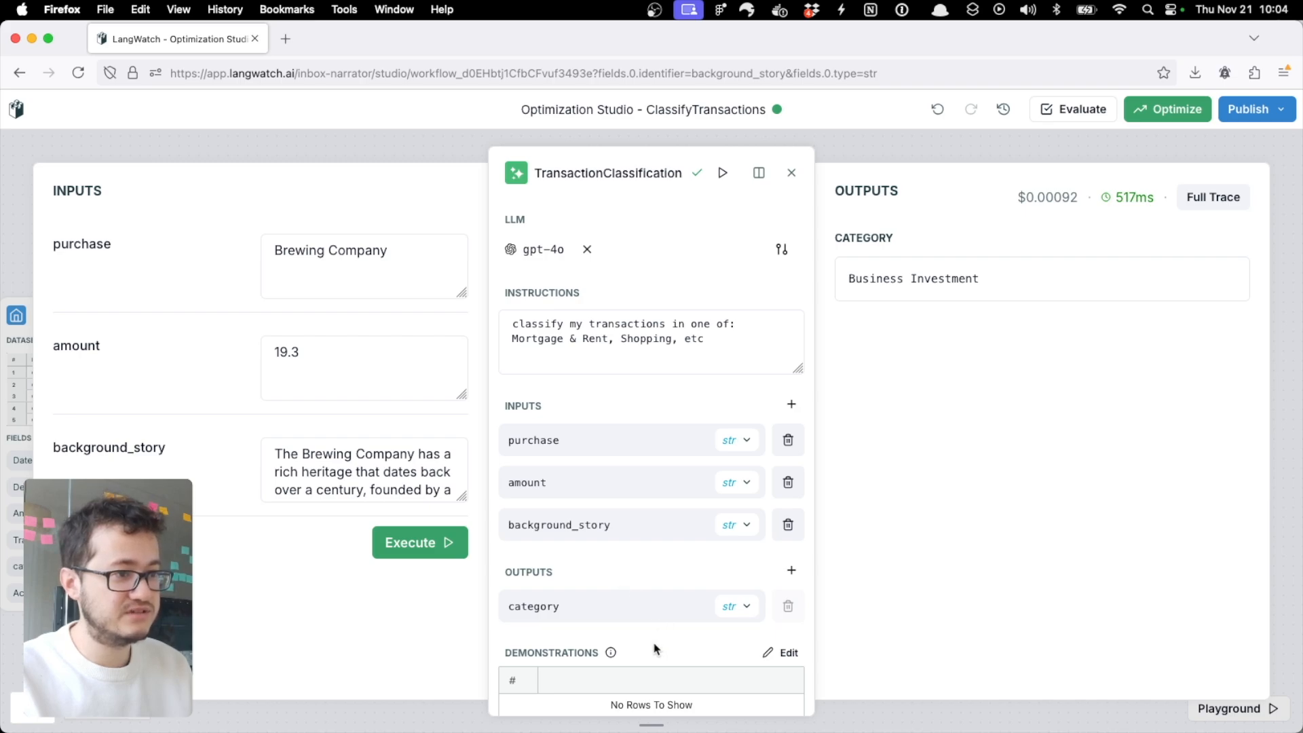
# Step: Copy the generated background story into the background_story cell of a first demonstration for the TransactionClassification node
pyautogui.click(385, 454)
pyautogui.press('super+a')
pyautogui.click(652, 575)
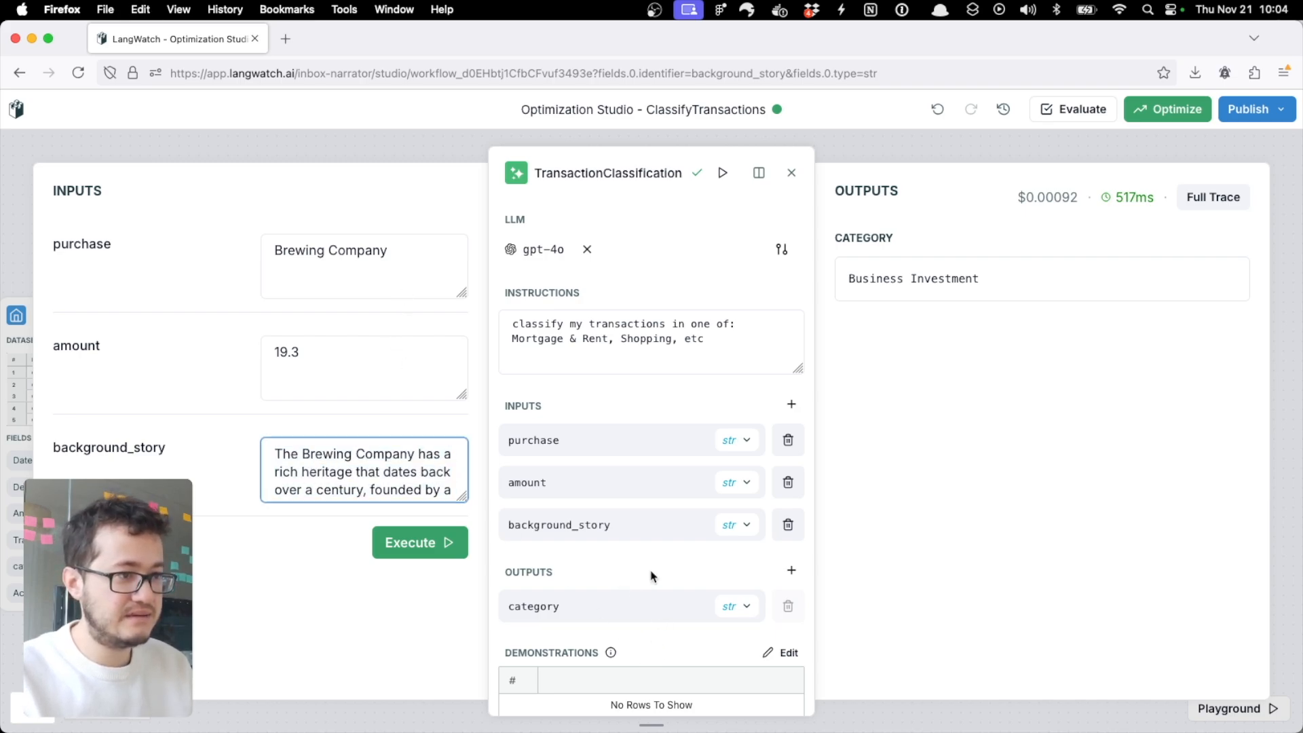
pyautogui.click(784, 653)
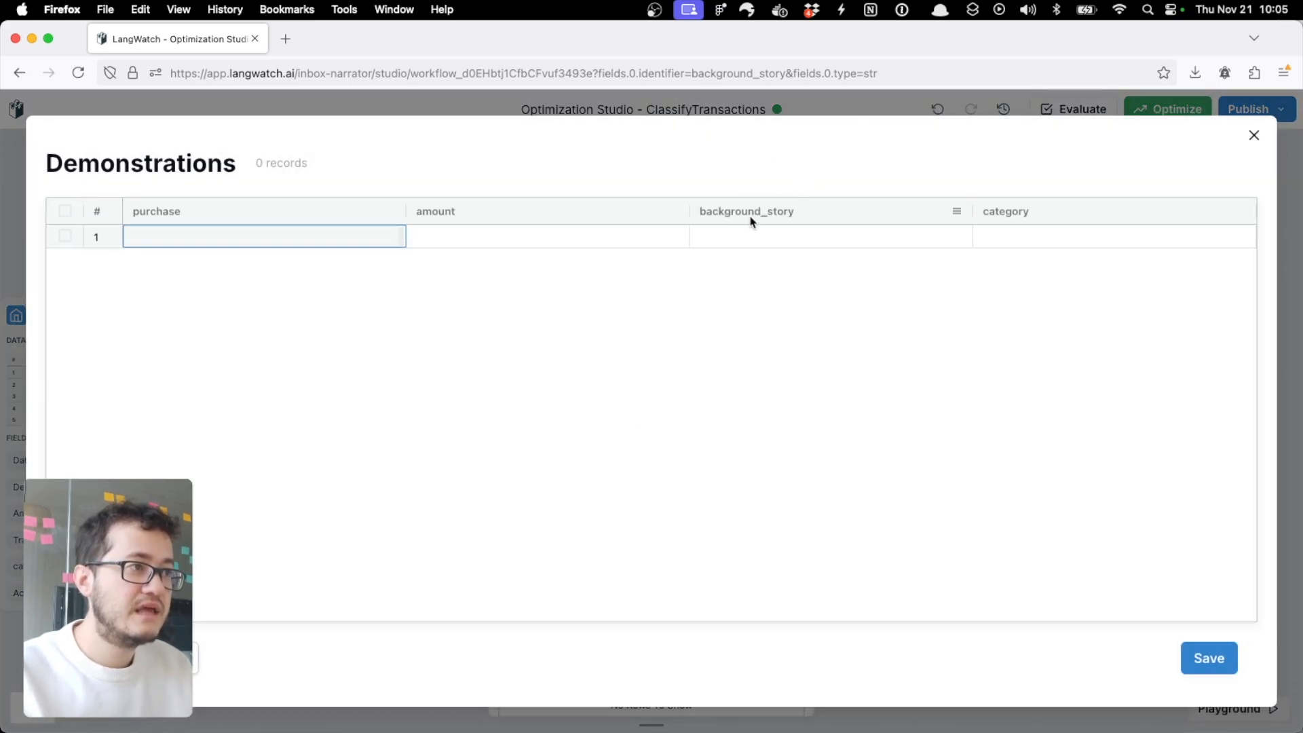
pyautogui.click(743, 238)
pyautogui.doubleClick(752, 238)
pyautogui.write('The Brewing Company has a rich heritage that dates back over a century, founded by a group of passionate artisans who believed in creating unique and high-quality beers. Over the years, they have expanded their repertoire to include a variety of brews that cater to all tastes. Recently, the company raised $19.3 million in funding to enhance their production capabilities and invest in sustainable brewing practices. This investment will not only allow them to expand their reach but also innovate in their brewing techniques, ensuring that they continue to craft exceptional products that stand out in a competitive market. The future looks bright for the Brewing Company as they embark on this new chapter of growth and creativity.')
# Step: Fill in the demonstration row with purchase Brewing Company, amount 19.3 and category Beer
pyautogui.click(294, 239)
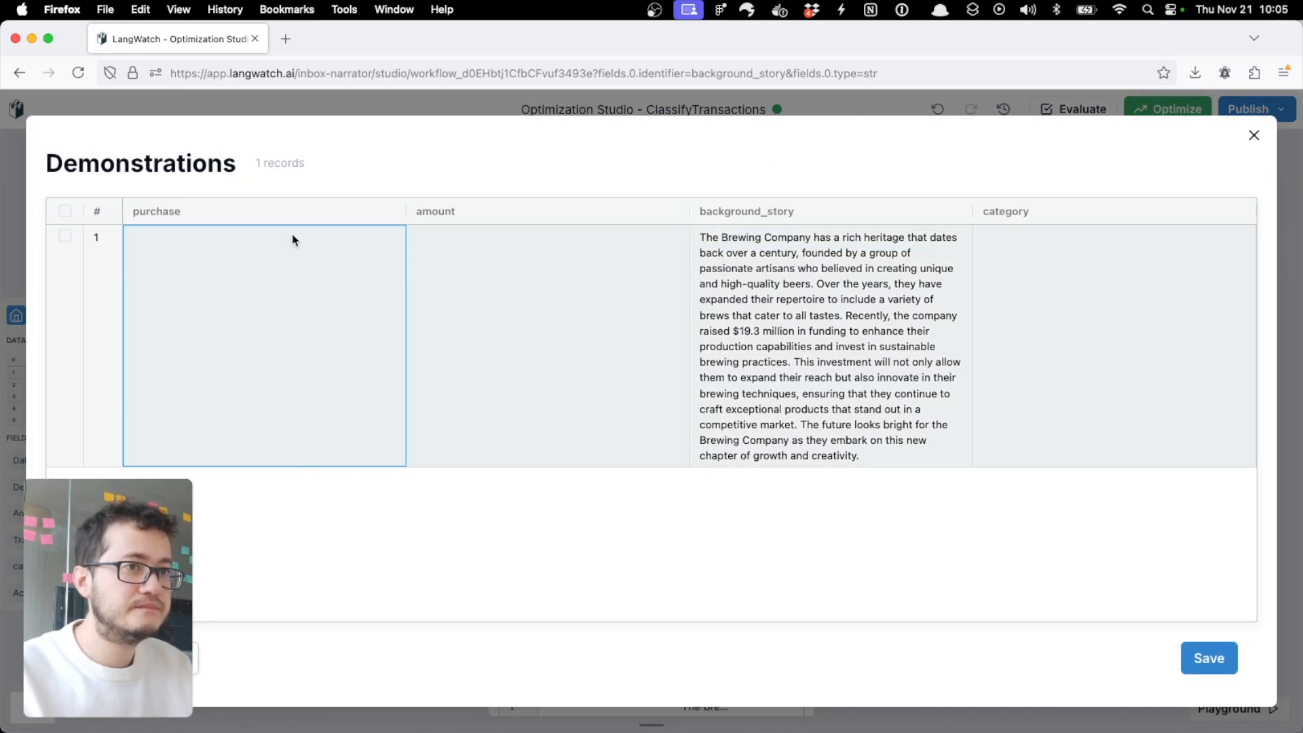
pyautogui.doubleClick(297, 238)
pyautogui.write('Brewing Company')
pyautogui.doubleClick(500, 300)
pyautogui.write('193')
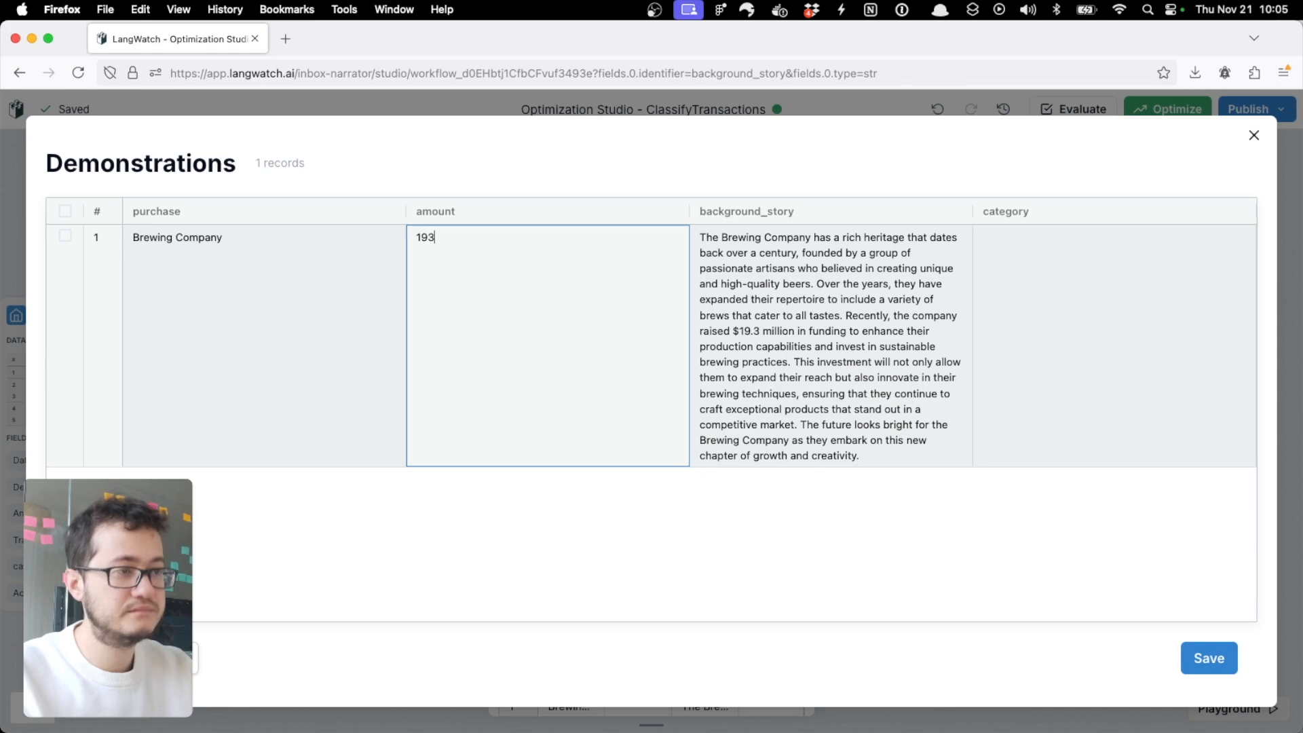
pyautogui.click(1041, 332)
pyautogui.doubleClick(1042, 332)
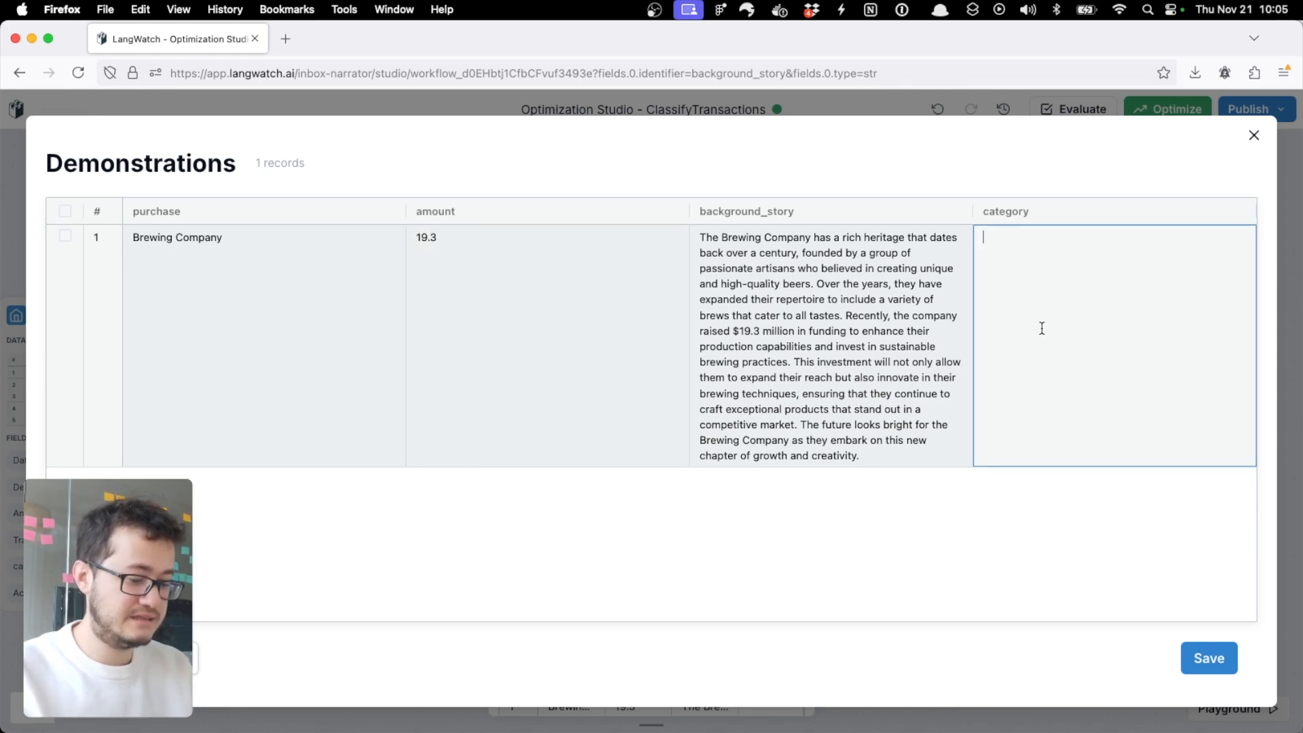
pyautogui.write('Beer')
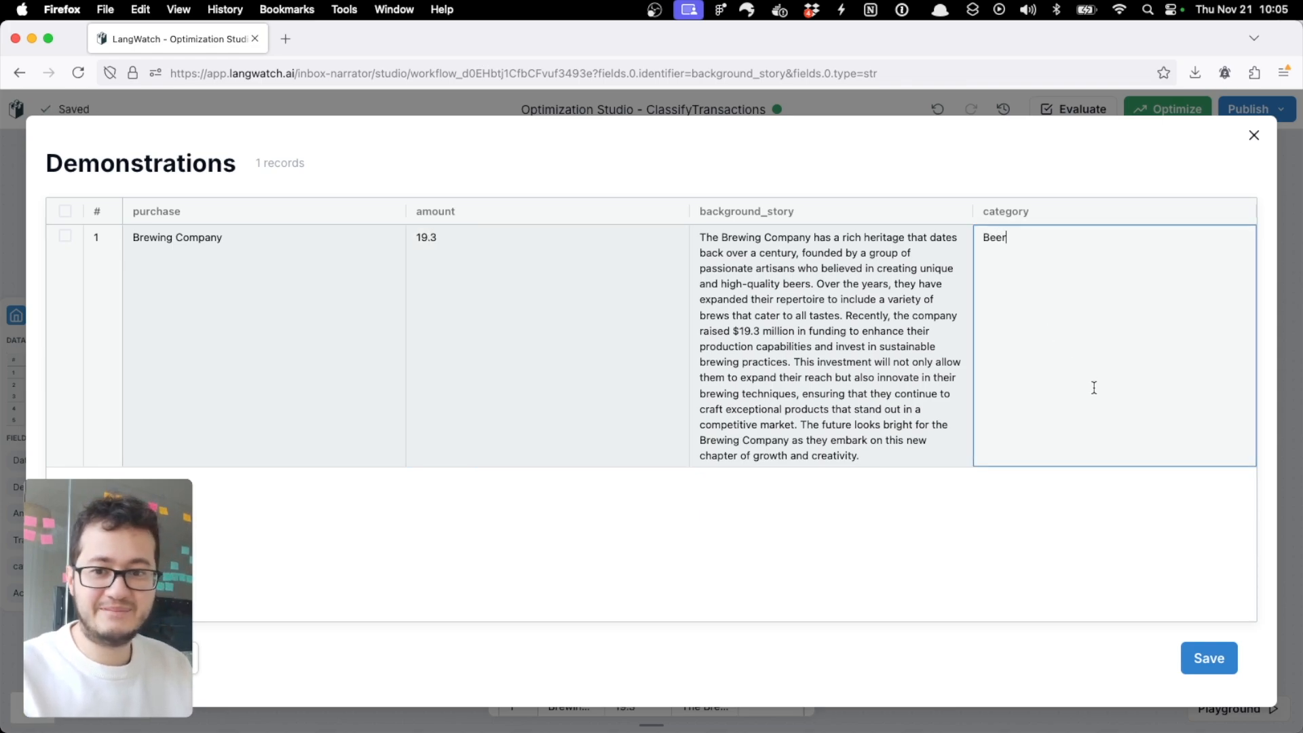
pyautogui.click(1160, 541)
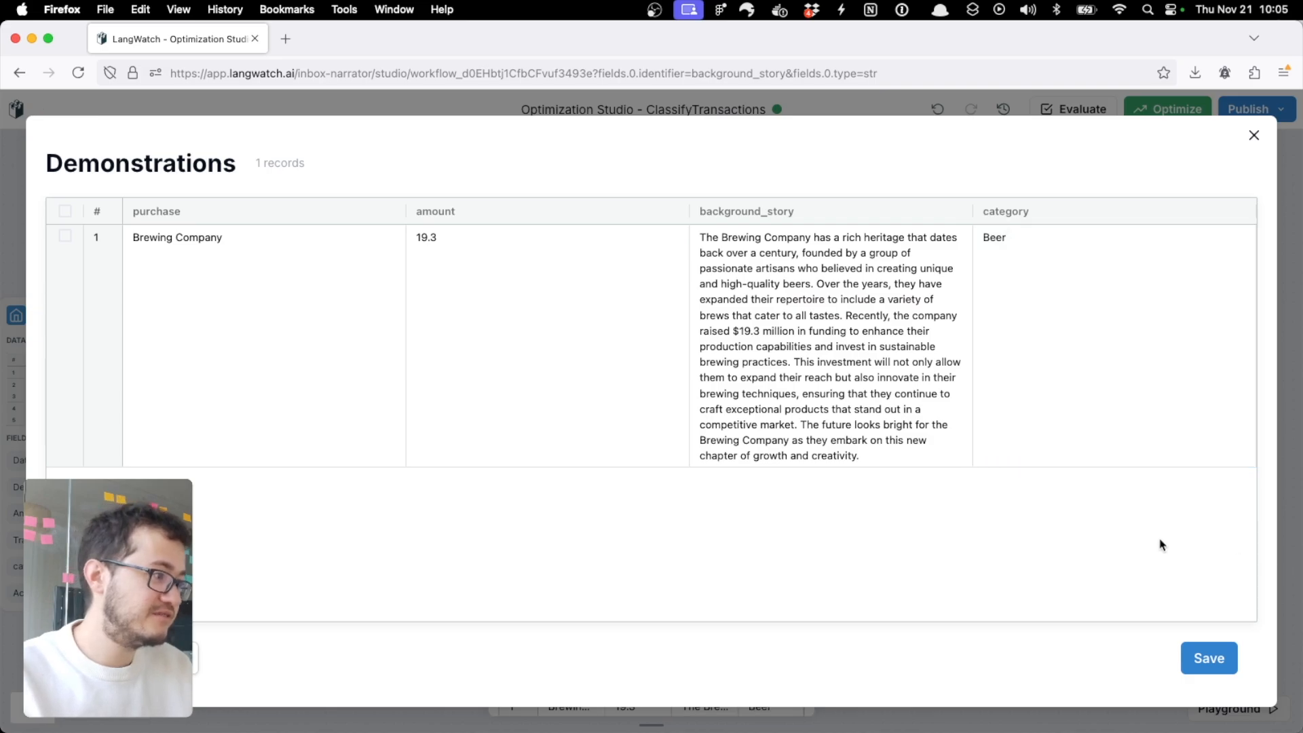
# Step: Save the demonstration and execute the TransactionClassification node again with the same inputs
pyautogui.click(1206, 655)
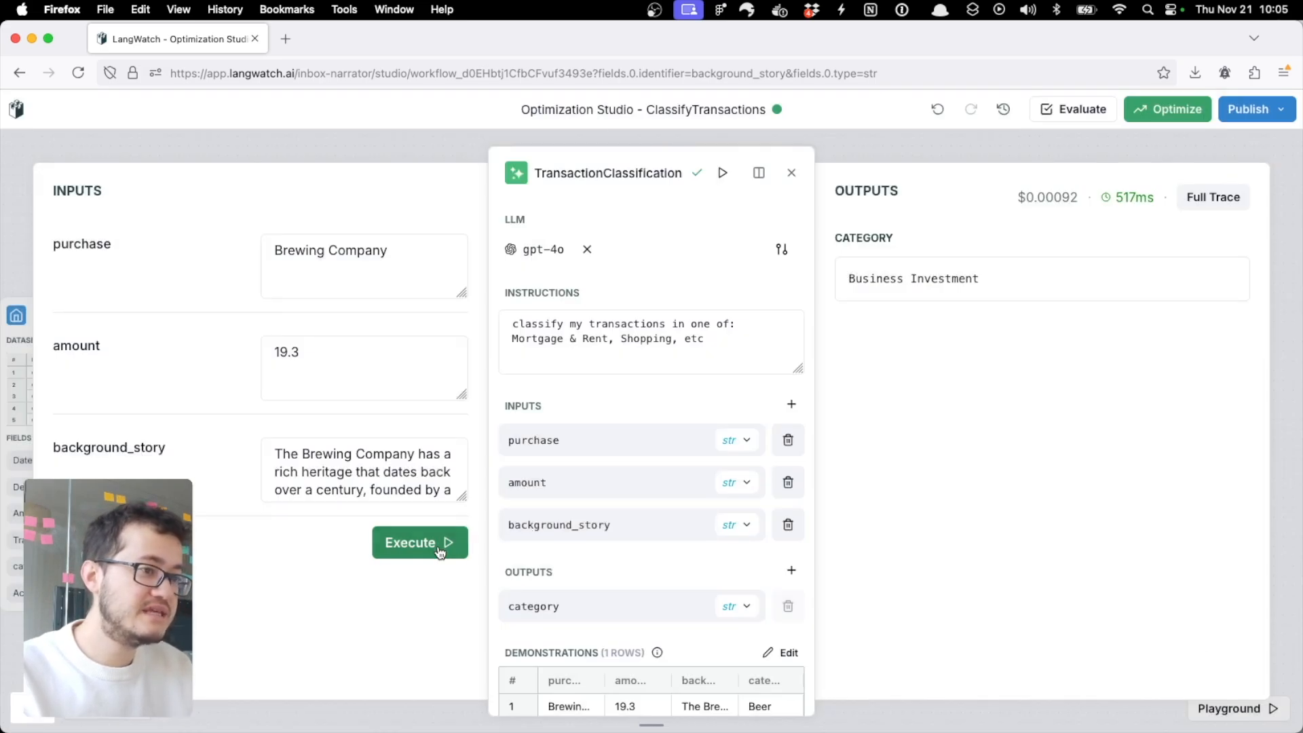
pyautogui.click(423, 547)
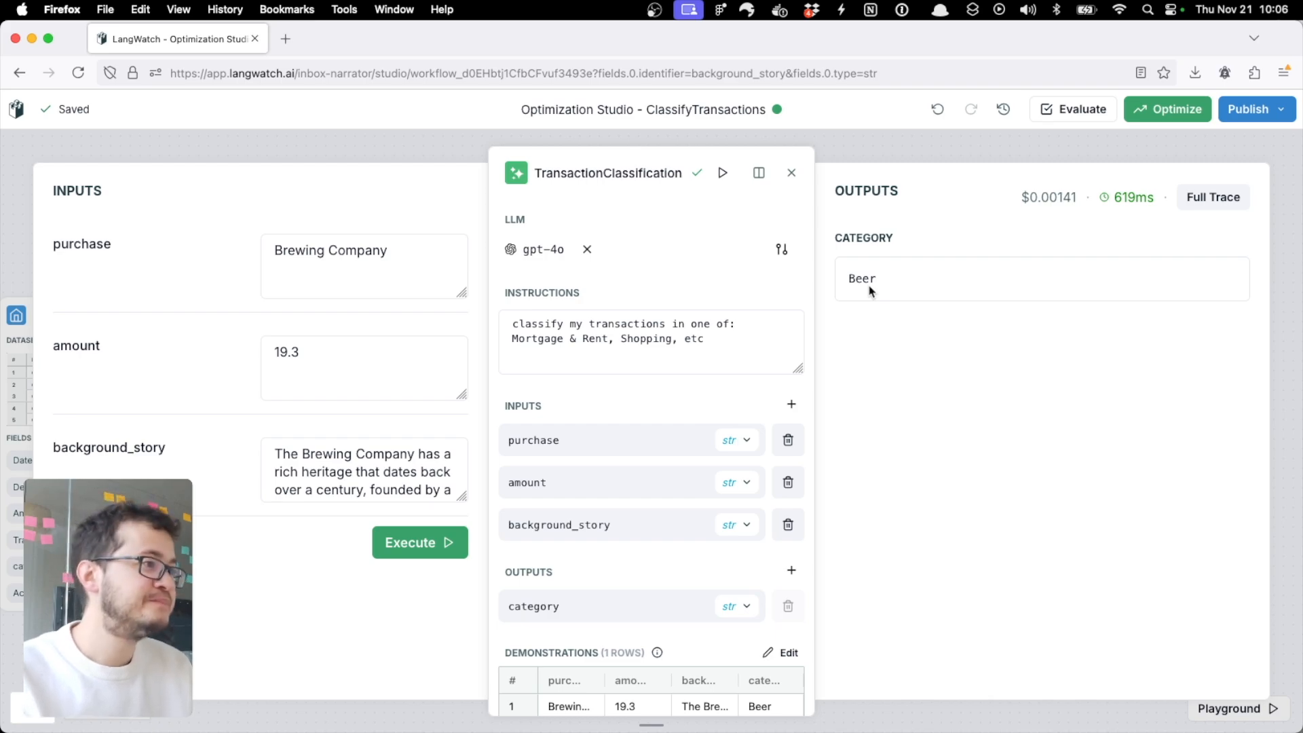
# Step: Open the available-models configuration from the node's LLM settings and examine OpenAI's custom settings, leaving them switched off
pyautogui.click(782, 250)
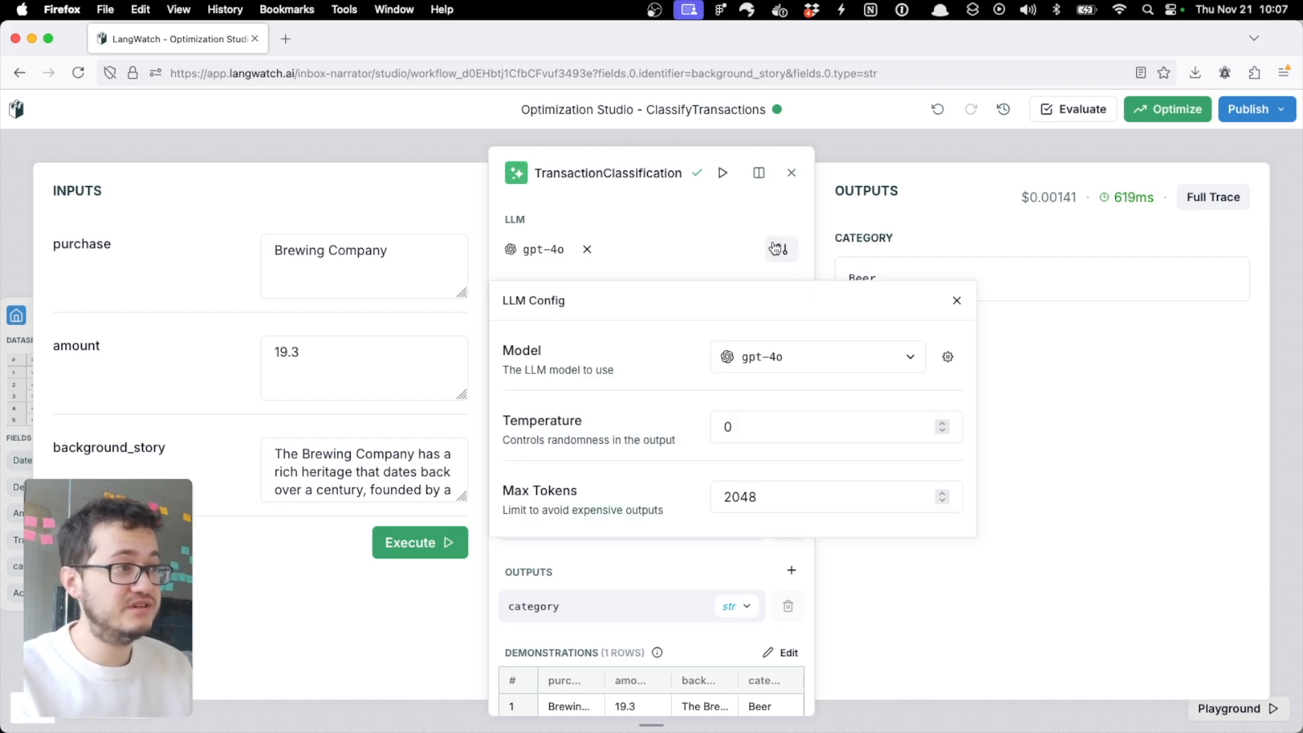
pyautogui.click(949, 358)
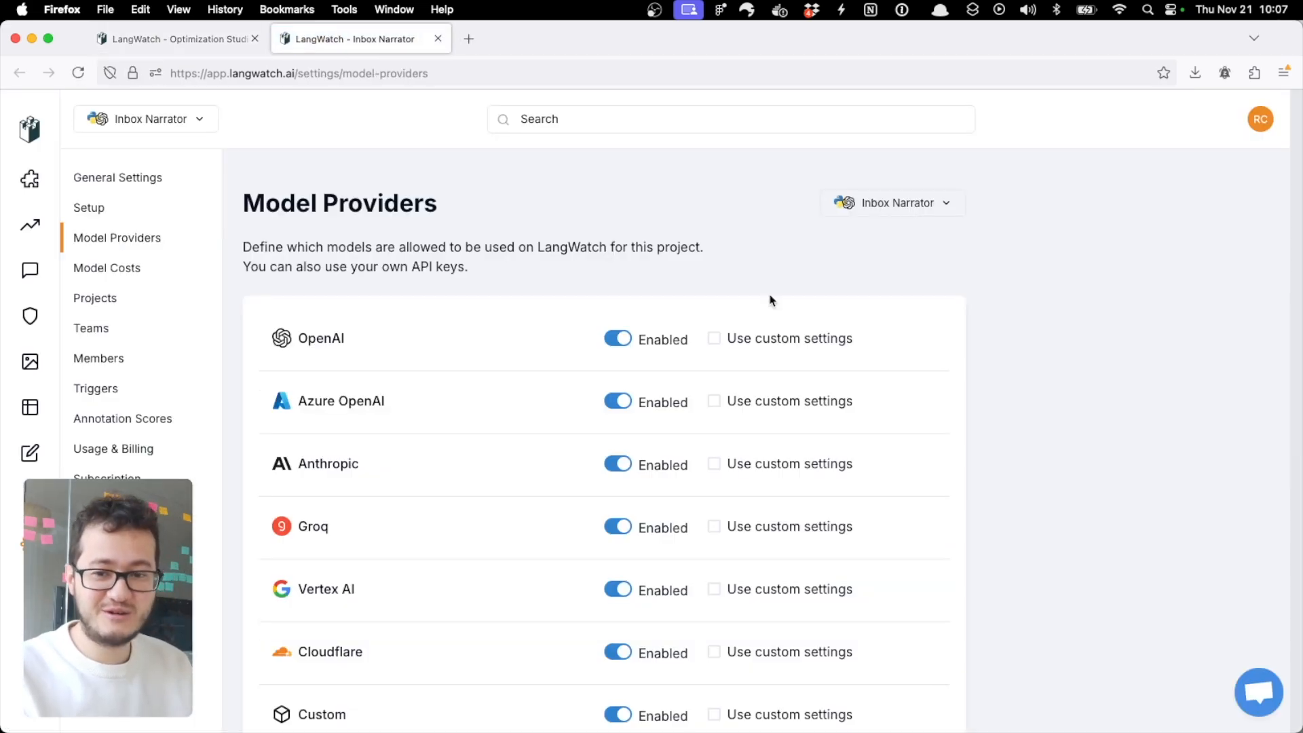
pyautogui.click(752, 340)
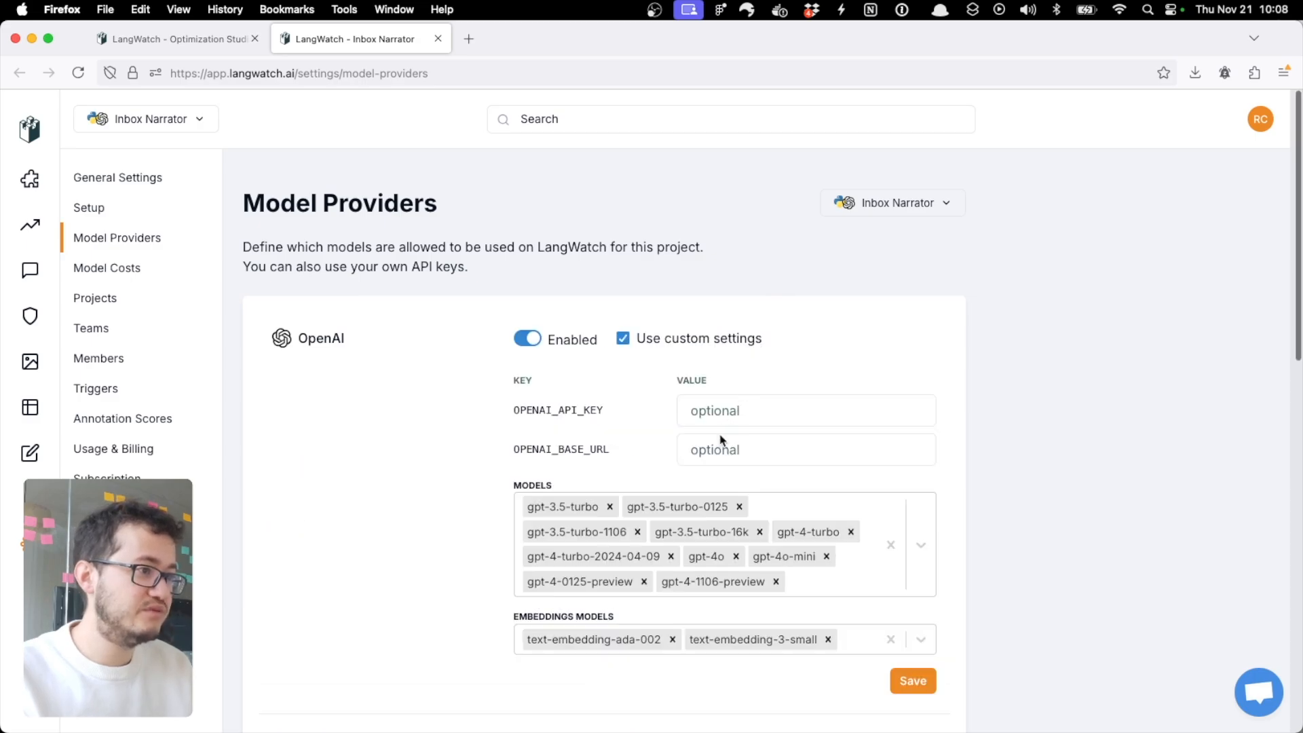
pyautogui.click(801, 587)
pyautogui.click(700, 343)
# Step: Examine the Custom provider's custom settings, and return to the workflow and close the LLM configuration
pyautogui.scroll(-7, 750, 518)
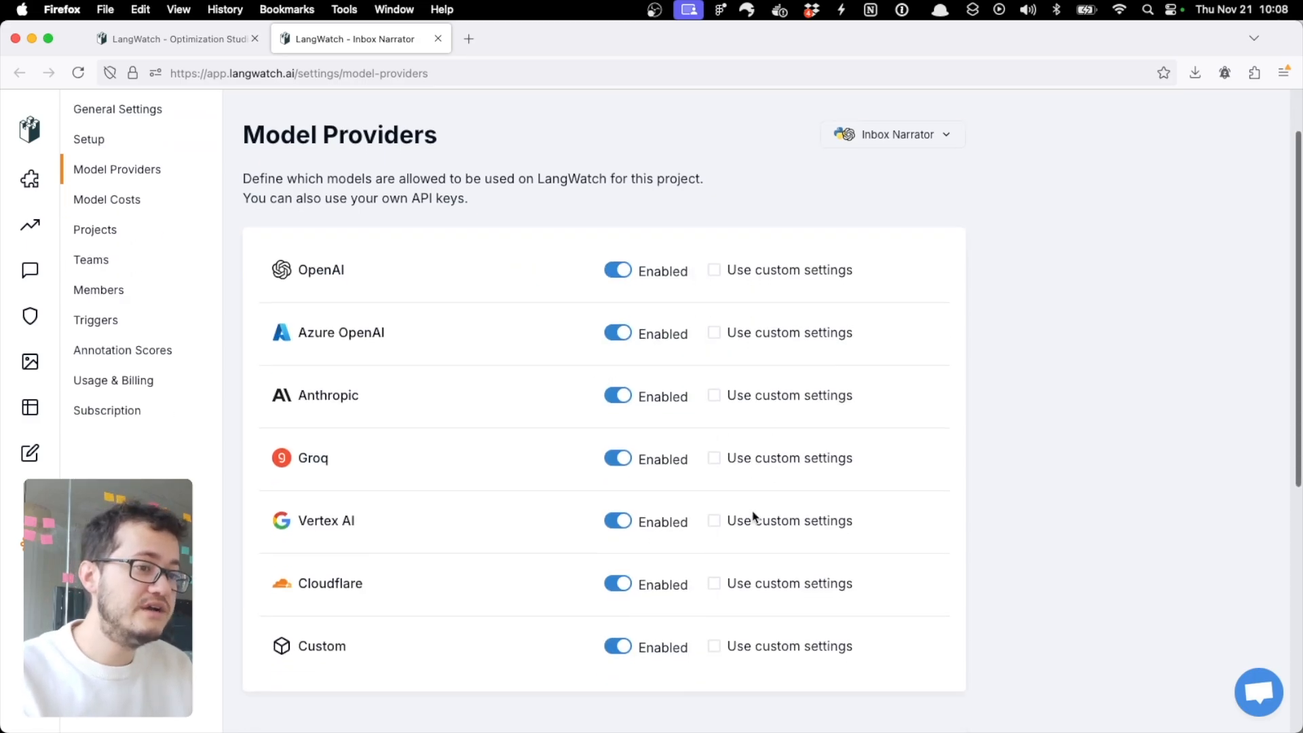
pyautogui.click(803, 236)
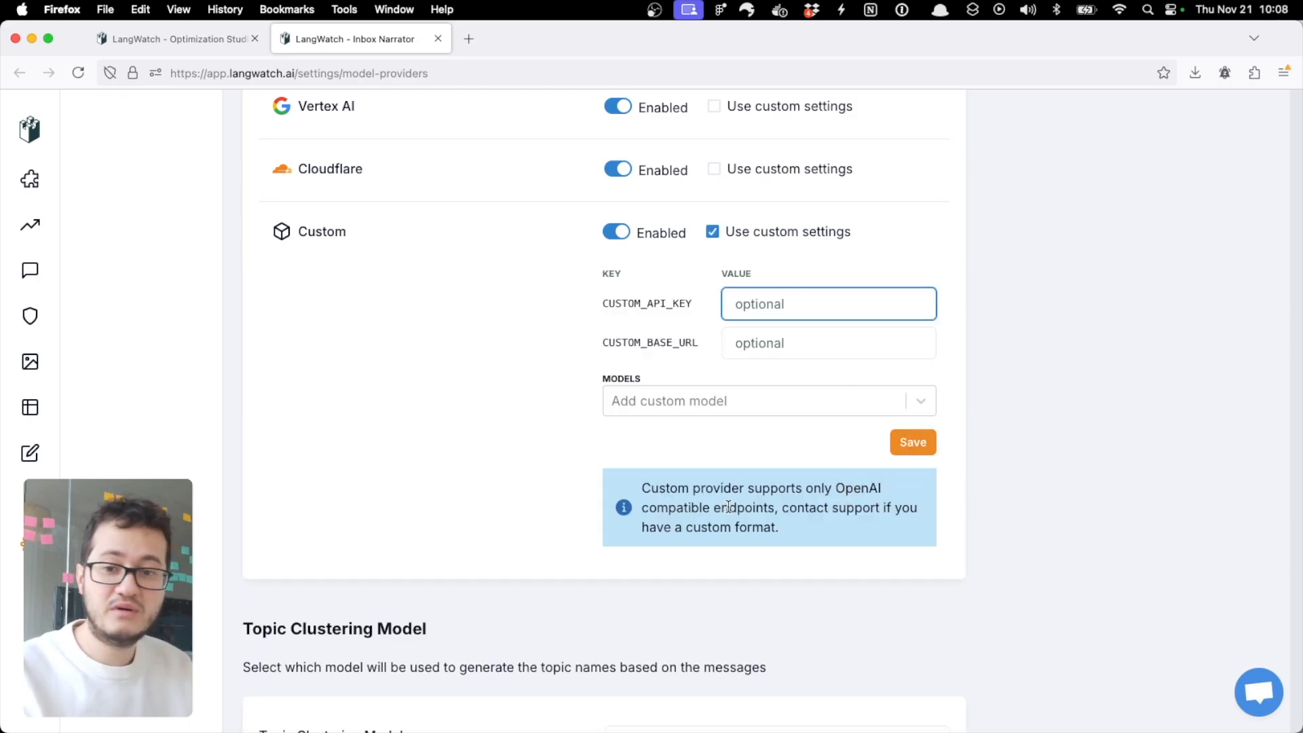
pyautogui.click(186, 39)
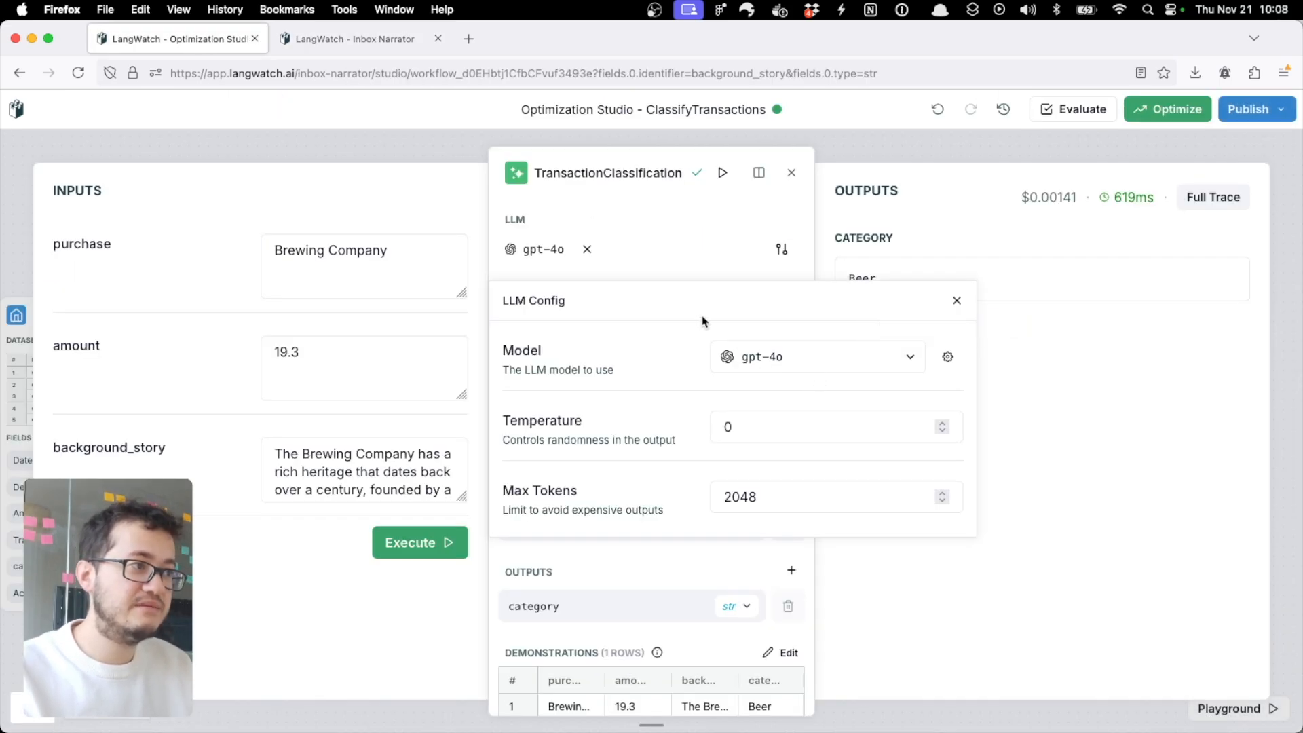
pyautogui.click(956, 300)
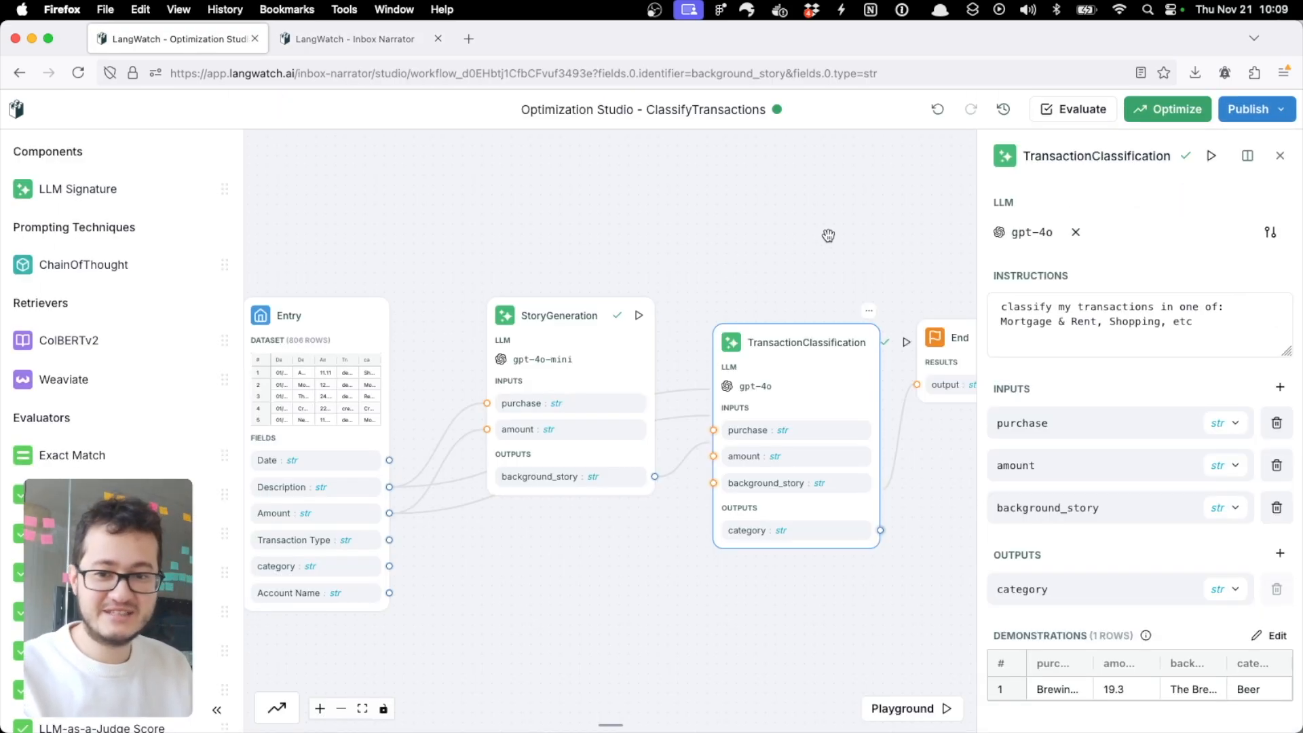